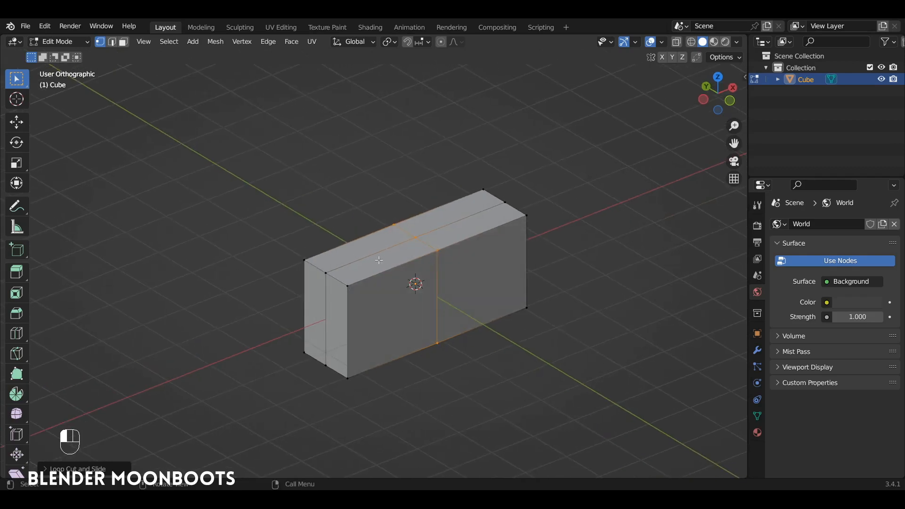
Step: Delete the box's vertices on the positive Y side and the positive X end, keeping only the negative X, negative Y quarter
{"action": "key", "text": "KP_7"}
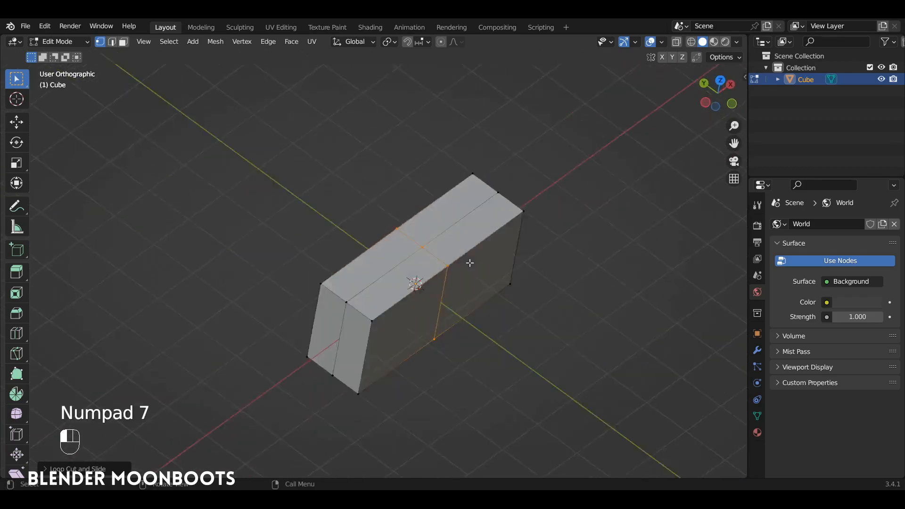
{"action": "key", "text": "alt+z"}
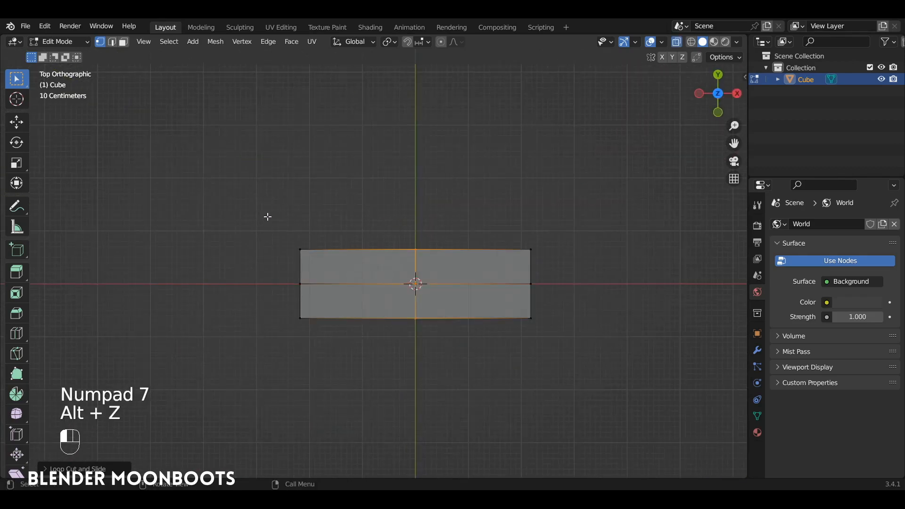
{"action": "key", "text": "alt+a"}
{"action": "left_click_drag", "start_coordinate": [244, 217], "coordinate": [610, 264]}
{"action": "key", "text": "x"}
{"action": "left_click", "coordinate": [568, 248]}
{"action": "left_click_drag", "start_coordinate": [580, 224], "coordinate": [535, 295]}
{"action": "key", "text": "x"}
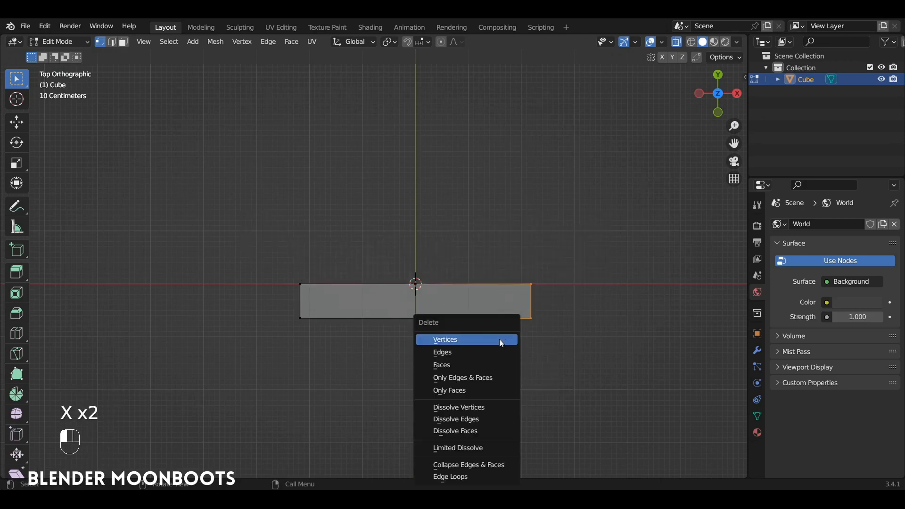
{"action": "left_click", "coordinate": [495, 337]}
Step: Add a Mirror modifier to the remaining quarter of the box and mirror it on both the X and Y axes
{"action": "left_click_drag", "start_coordinate": [495, 338], "coordinate": [525, 242], "text": "alt"}
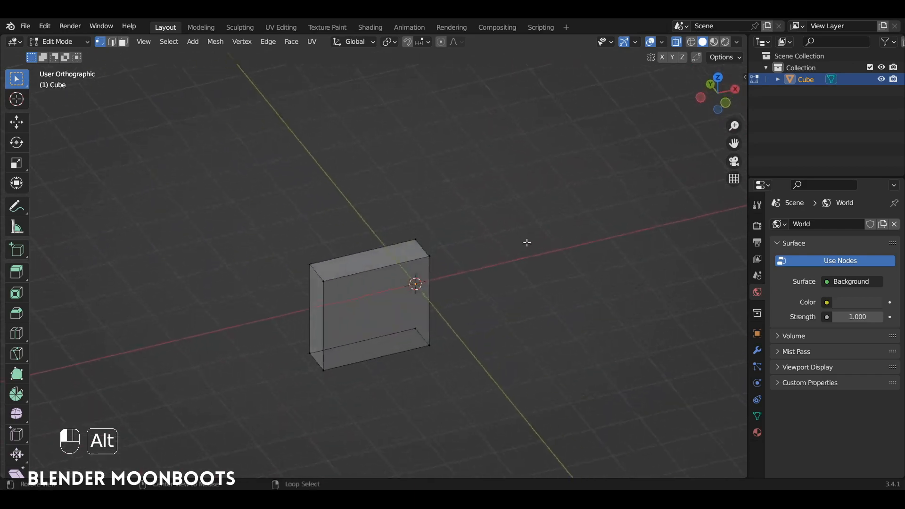
{"action": "left_click", "coordinate": [758, 351]}
{"action": "left_click", "coordinate": [787, 226]}
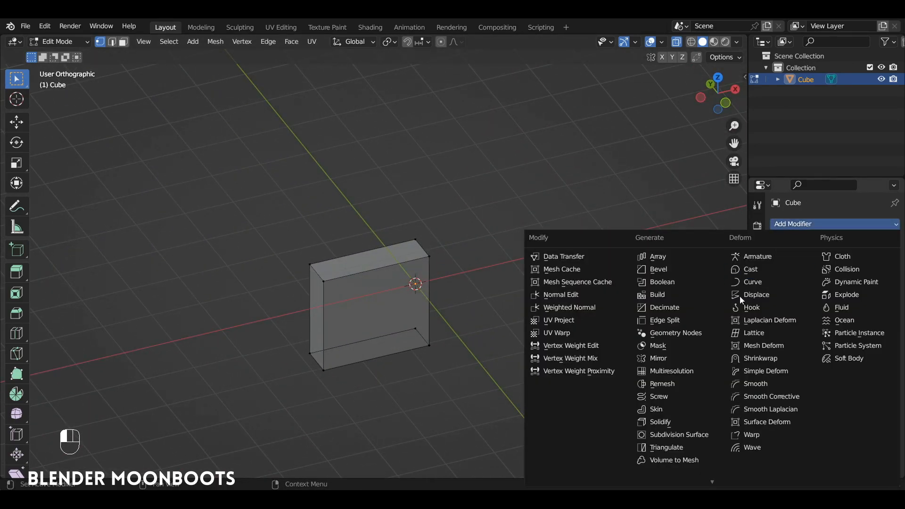
{"action": "left_click", "coordinate": [668, 356]}
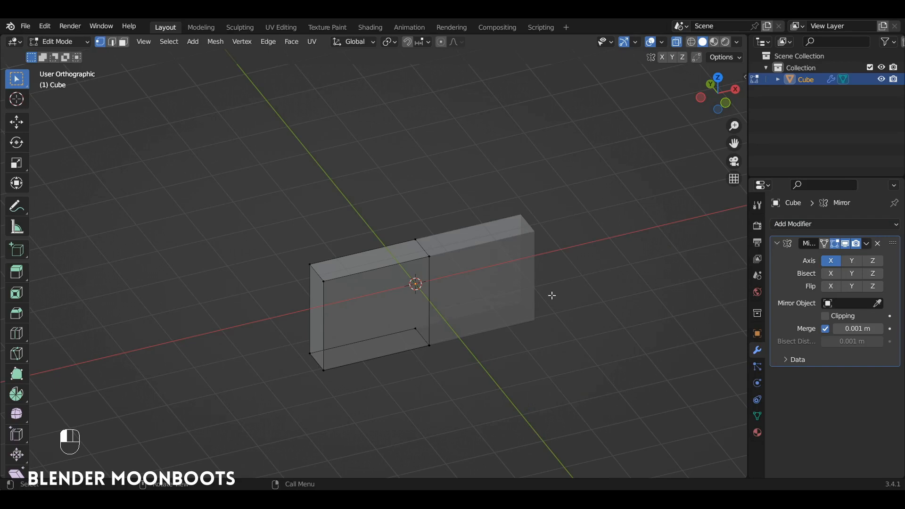
{"action": "left_click", "coordinate": [852, 261]}
Step: Bevel the upper outer long edge of the quarter block by about 0.56 m with three segments
{"action": "left_click_drag", "start_coordinate": [653, 253], "coordinate": [518, 250], "text": "alt"}
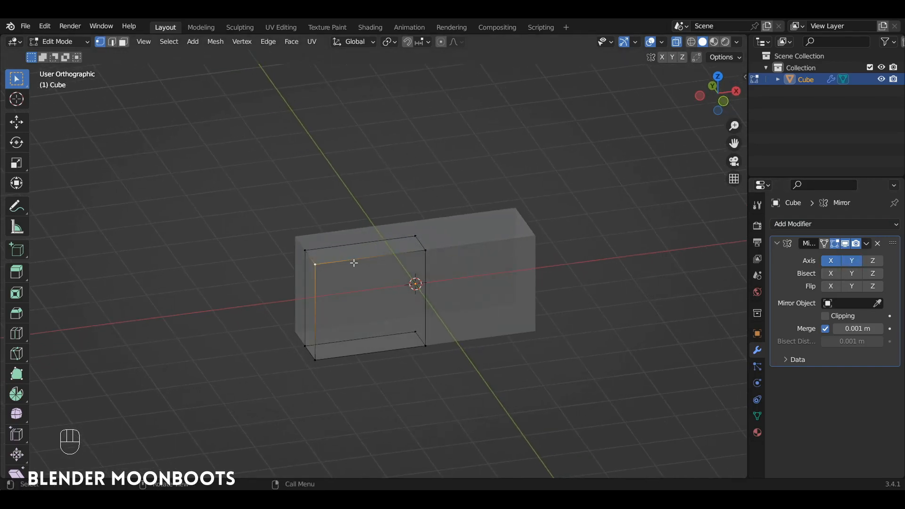
{"action": "left_click_drag", "start_coordinate": [368, 258], "coordinate": [412, 234], "text": "alt"}
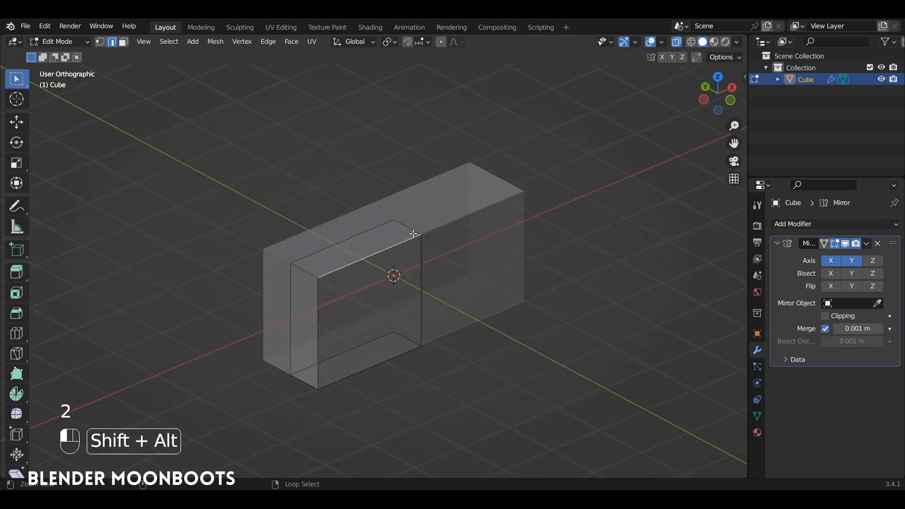
{"action": "key", "text": "ctrl+b"}
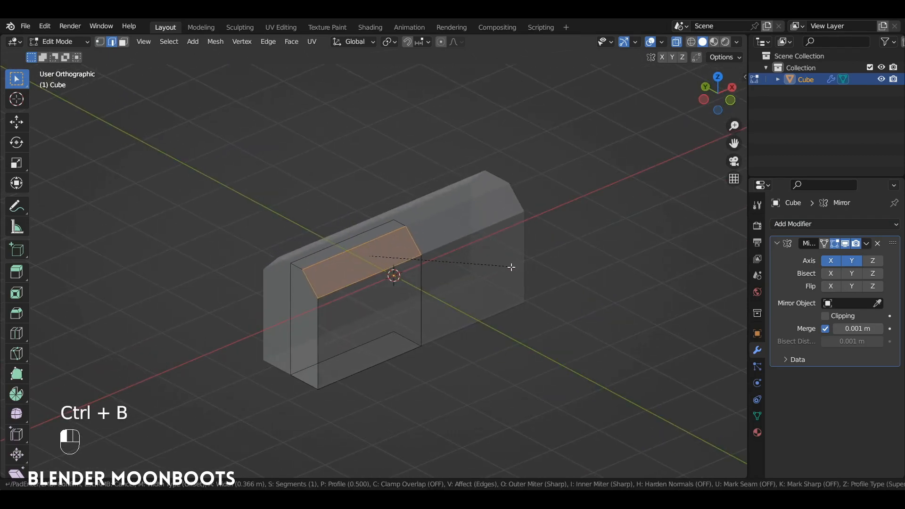
{"action": "scroll", "coordinate": [517, 272], "scroll_direction": "up", "scroll_amount": 2}
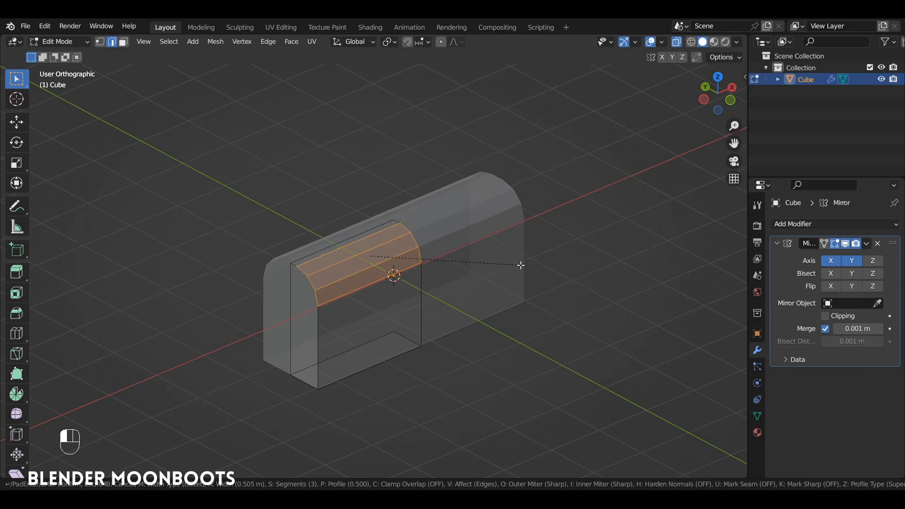
{"action": "left_click", "coordinate": [523, 271]}
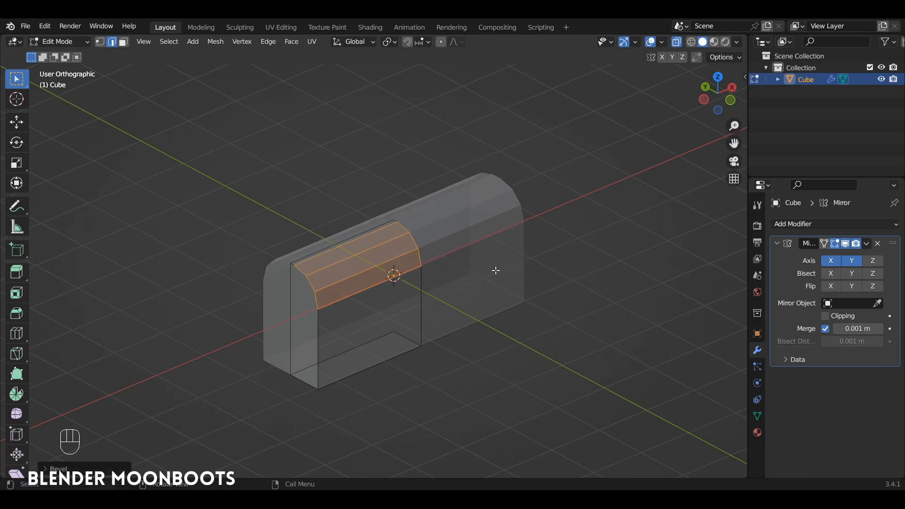
Step: Enable Clamp Overlap for the bevel and raise its width to about 1.48 m
{"action": "left_click", "coordinate": [119, 471]}
{"action": "key", "text": "alt+z"}
{"action": "left_click_drag", "start_coordinate": [254, 287], "coordinate": [271, 297], "text": "alt+shift"}
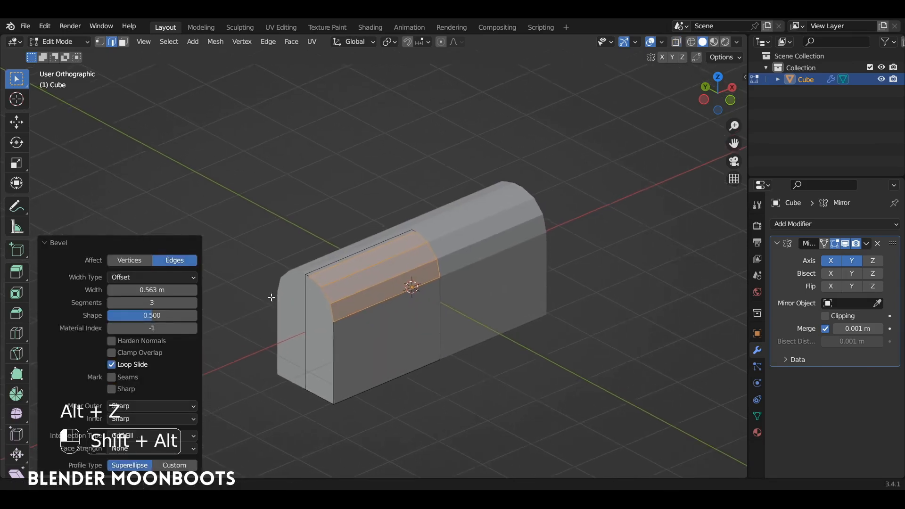
{"action": "scroll", "coordinate": [271, 298], "scroll_direction": "up", "scroll_amount": 2}
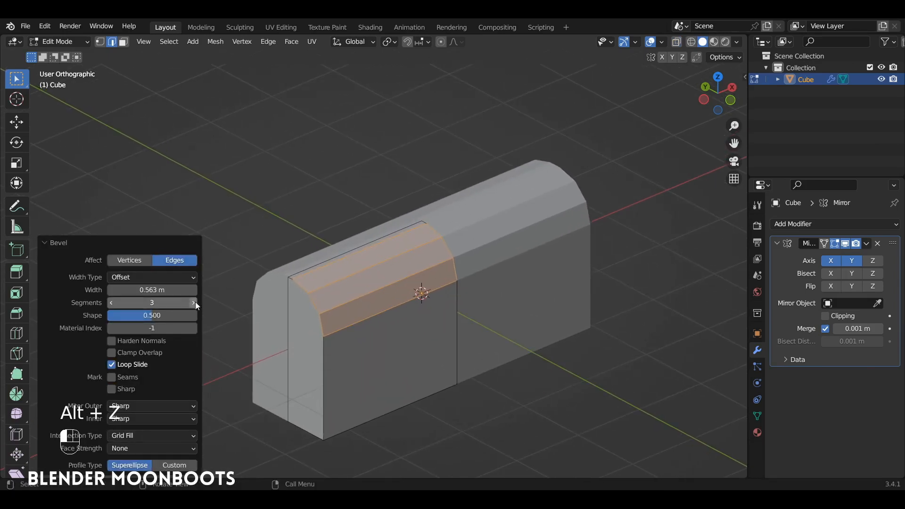
{"action": "left_click", "coordinate": [112, 353]}
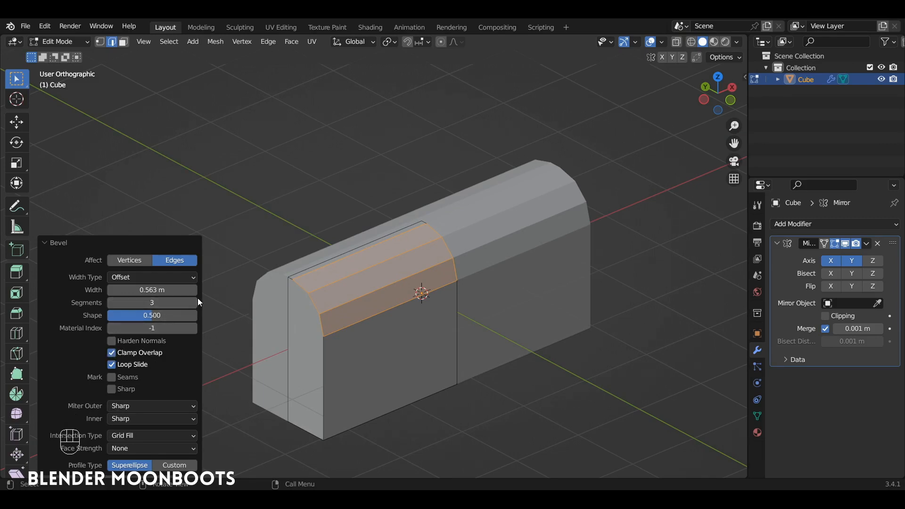
{"action": "left_click_drag", "start_coordinate": [196, 291], "coordinate": [282, 277]}
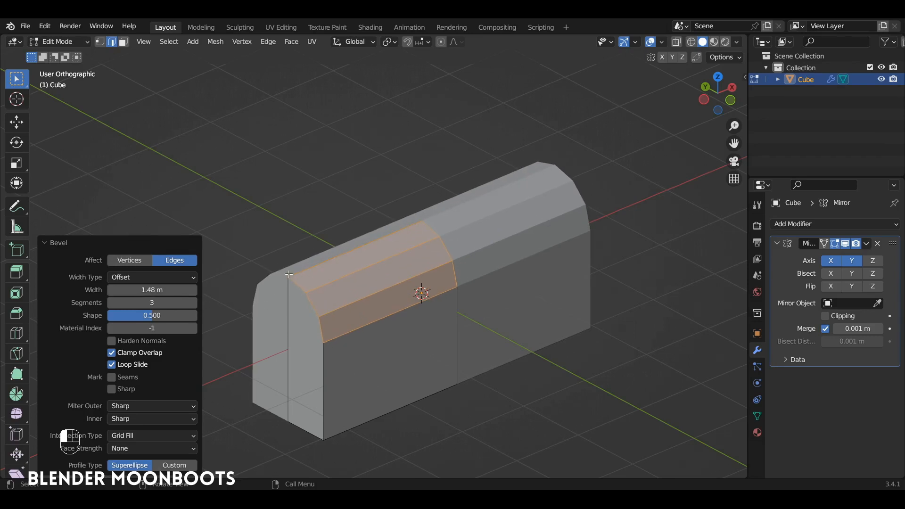
Step: Add a mesh circle at the origin with a reduced vertex count
{"action": "left_click_drag", "start_coordinate": [498, 256], "coordinate": [472, 262], "text": "alt"}
{"action": "left_click_drag", "start_coordinate": [472, 261], "coordinate": [464, 289], "text": "ctrl+alt"}
{"action": "left_click_drag", "start_coordinate": [465, 288], "coordinate": [468, 297], "text": "alt+shift"}
{"action": "left_click_drag", "start_coordinate": [445, 261], "coordinate": [462, 277], "text": "alt"}
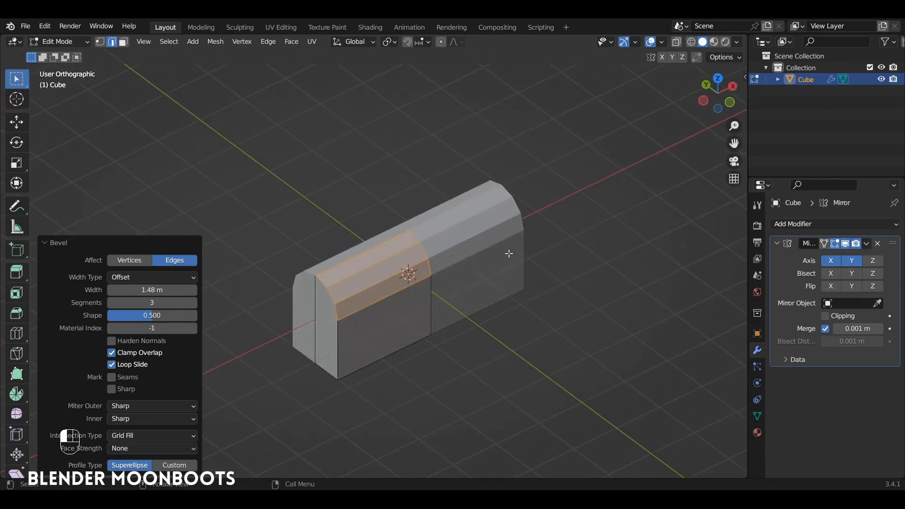
{"action": "key", "text": "shift+a"}
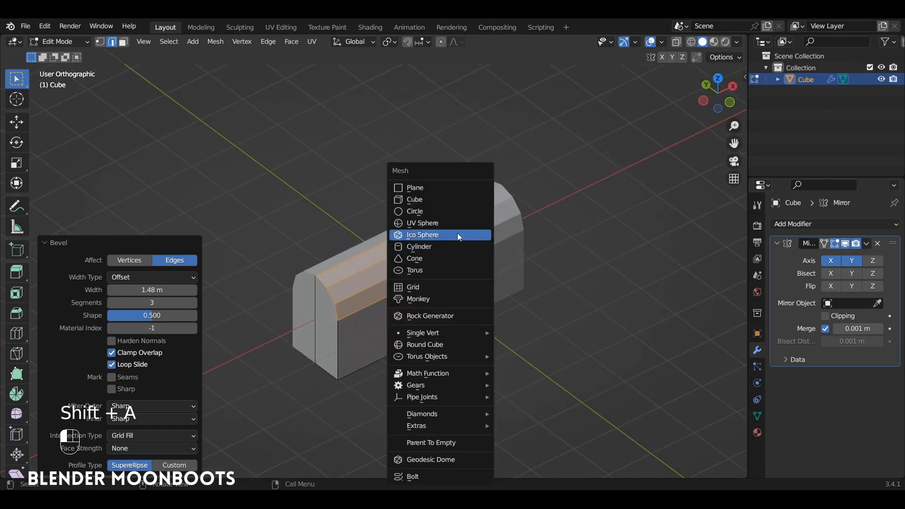
{"action": "left_click", "coordinate": [432, 216]}
{"action": "left_click", "coordinate": [155, 341]}
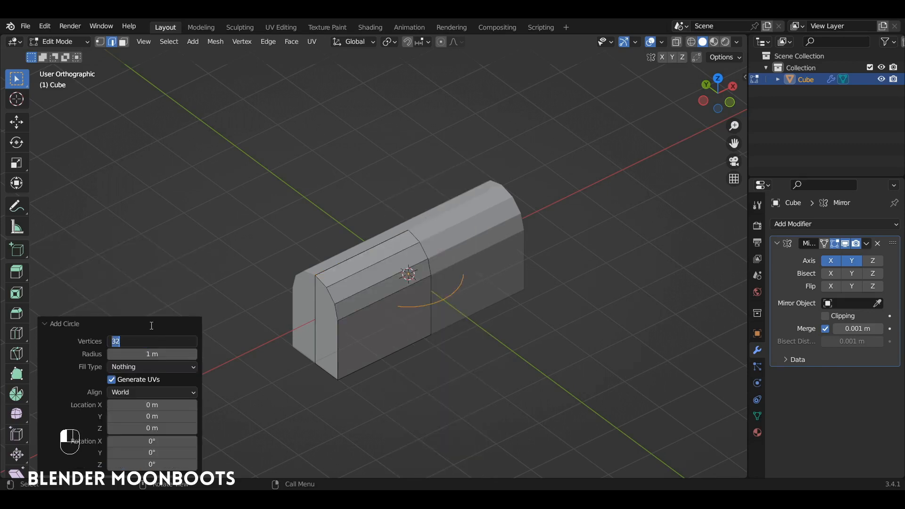
Step: Rotate the new circle 90° around the X axis in vertex select mode
{"action": "left_click", "coordinate": [100, 44]}
{"action": "key", "text": "r"}
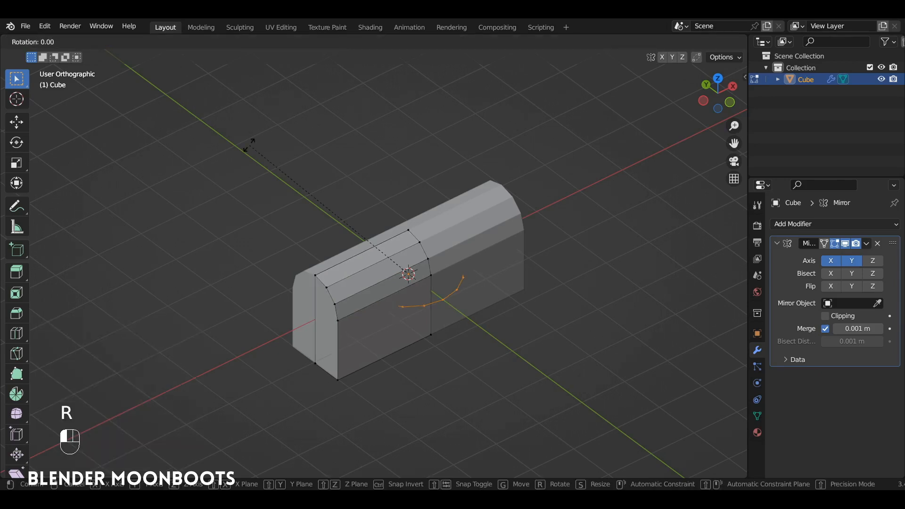
{"action": "key", "text": "x"}
{"action": "key", "text": "9"}
{"action": "left_click", "coordinate": [249, 145]}
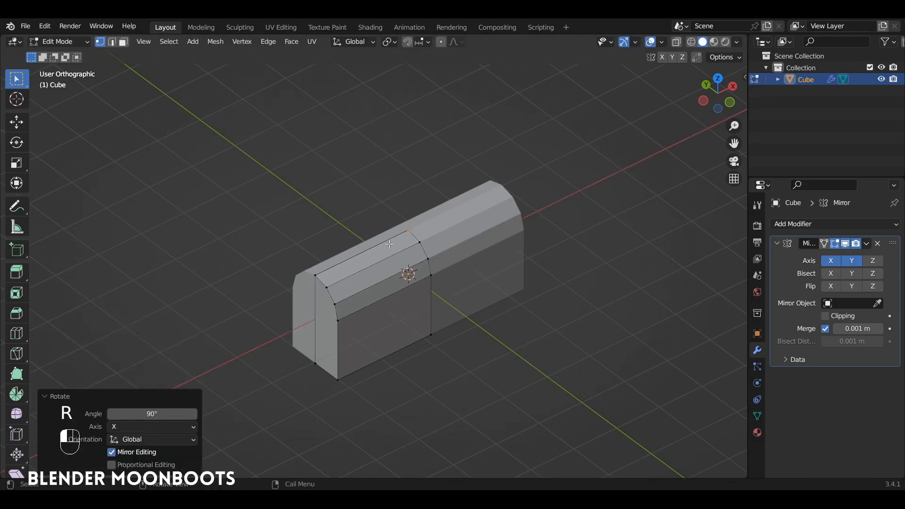
Step: Move the circle about 3.75 m in the negative X direction, beyond the end of the block
{"action": "key", "text": "shift+space"}
{"action": "left_click", "coordinate": [400, 253]}
{"action": "key", "text": "shift+space"}
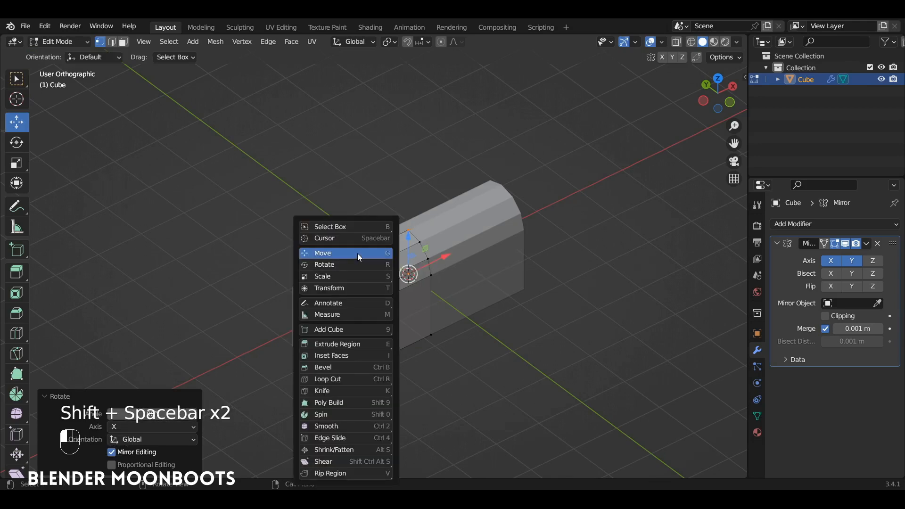
{"action": "left_click", "coordinate": [357, 254]}
{"action": "left_click_drag", "start_coordinate": [448, 257], "coordinate": [286, 335]}
Step: Extrude the circle about 1.24 m along negative Y to form a cylinder wall
{"action": "left_click_drag", "start_coordinate": [320, 313], "coordinate": [428, 249], "text": "ctrl+alt"}
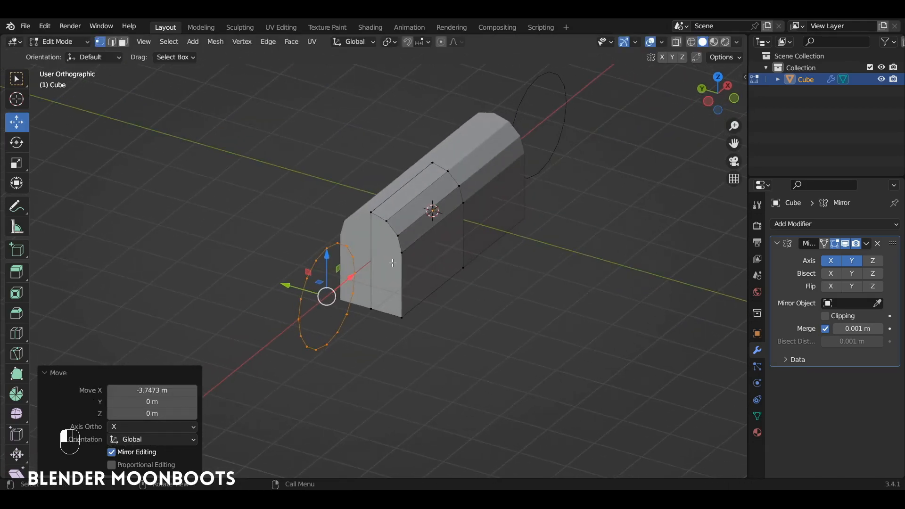
{"action": "key", "text": "e"}
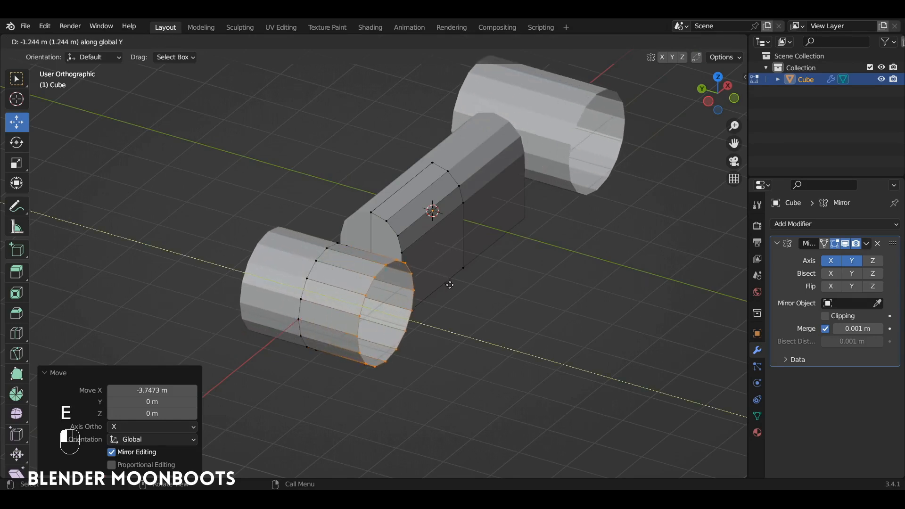
{"action": "left_click", "coordinate": [450, 284]}
Step: Extrude the cylinder's open front rim and scale it inward to about 0.44 to form a ring-shaped face
{"action": "left_click_drag", "start_coordinate": [450, 285], "coordinate": [366, 238], "text": "alt"}
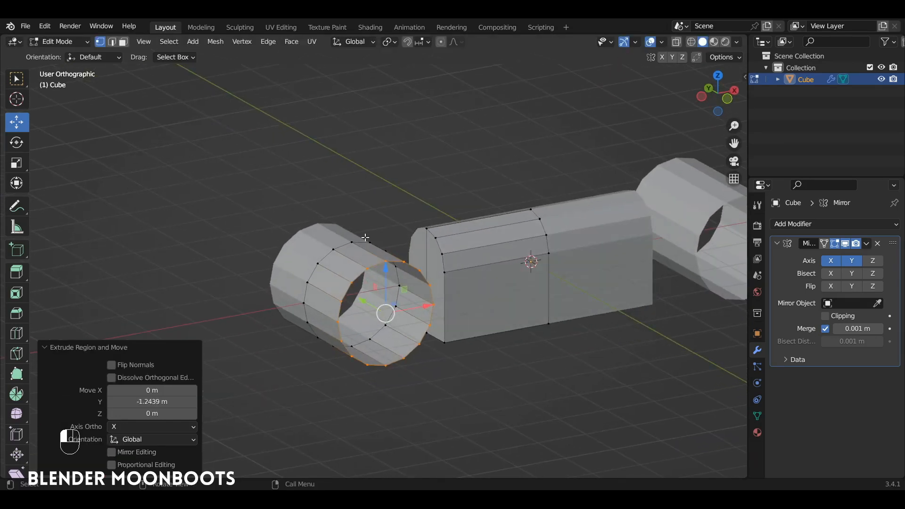
{"action": "key", "text": "e"}
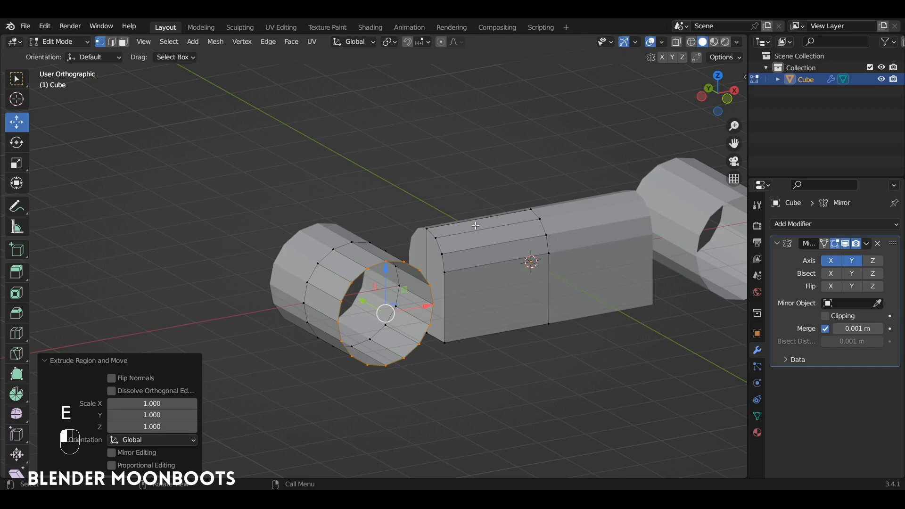
{"action": "key", "text": "s"}
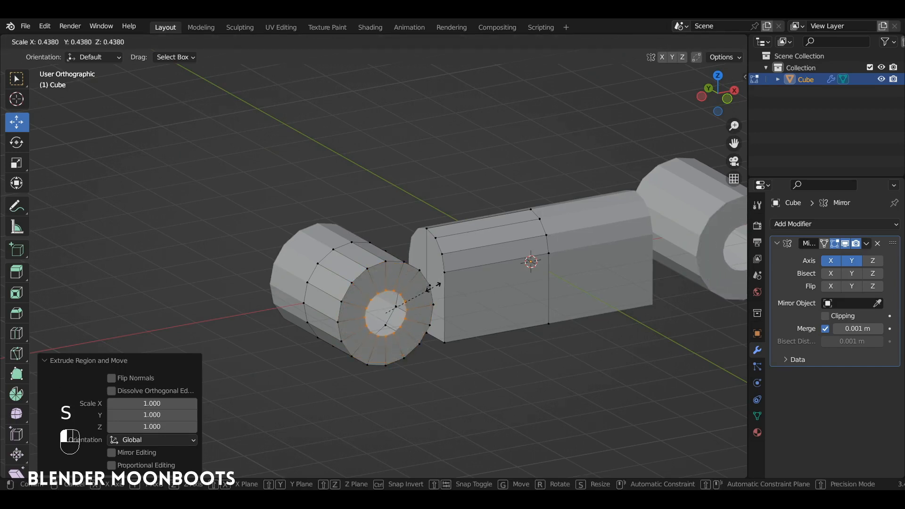
{"action": "left_click", "coordinate": [433, 287]}
Step: Extrude the inner rim about 0.39 m back along Y into the cylinder
{"action": "left_click_drag", "start_coordinate": [432, 287], "coordinate": [600, 272], "text": "alt"}
{"action": "key", "text": "e"}
{"action": "left_click", "coordinate": [438, 298]}
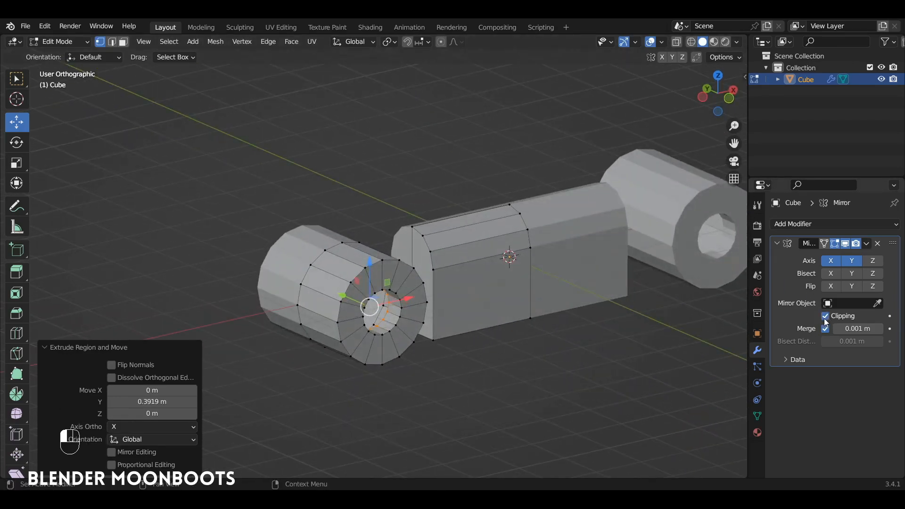
Step: Enable Clipping on the Mirror modifier and move the inner ring about 1.29 m along Y to the mirror plane
{"action": "left_click_drag", "start_coordinate": [480, 298], "coordinate": [399, 306], "text": "alt"}
{"action": "key", "text": "alt+z"}
{"action": "left_click_drag", "start_coordinate": [337, 291], "coordinate": [298, 274]}
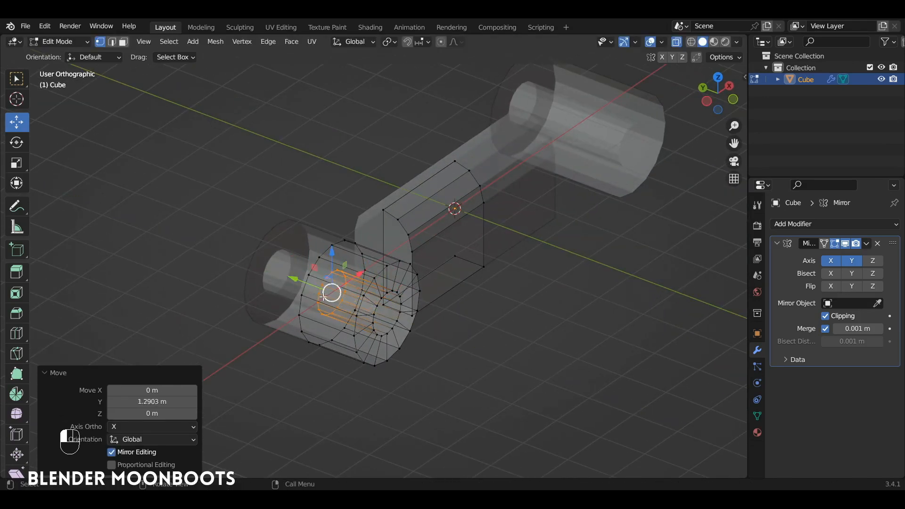
Step: Select the whole linked cylinder, scale it up and move it along X until it overlaps the end of the bar
{"action": "key", "text": "alt+z"}
{"action": "left_click_drag", "start_coordinate": [373, 246], "coordinate": [352, 265], "text": "alt"}
{"action": "key", "text": "l"}
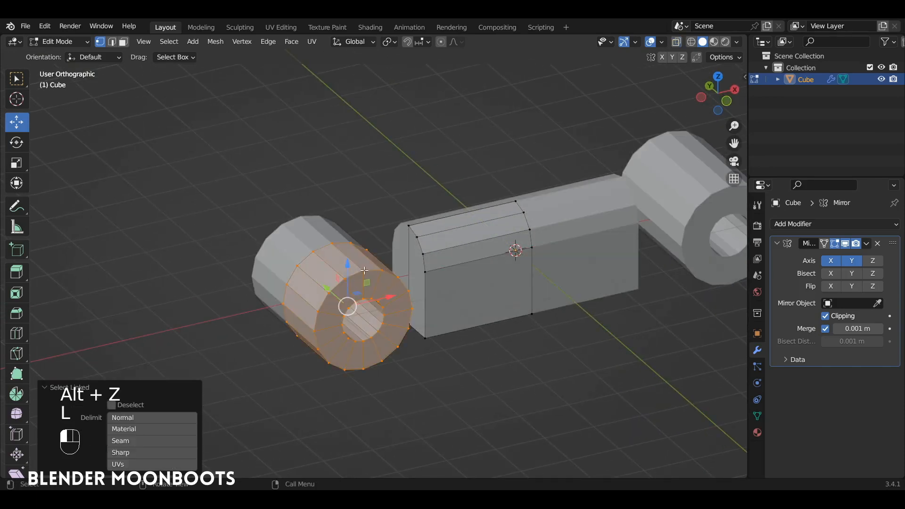
{"action": "key", "text": "s"}
{"action": "left_click", "coordinate": [426, 253]}
{"action": "left_click_drag", "start_coordinate": [426, 253], "coordinate": [418, 236], "text": "alt"}
{"action": "left_click_drag", "start_coordinate": [406, 302], "coordinate": [443, 294]}
{"action": "scroll", "coordinate": [481, 330], "scroll_direction": "down", "scroll_amount": 3}
Step: Bevel the outer and inner edge loops of the cylinder's front ring by about 0.31 m with three segments
{"action": "key", "text": "Tab"}
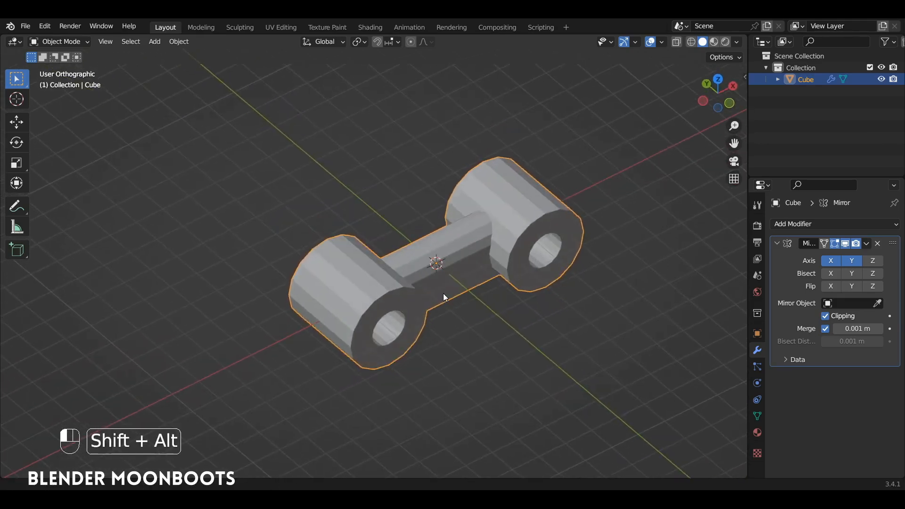
{"action": "scroll", "coordinate": [443, 294], "scroll_direction": "up", "scroll_amount": 3}
{"action": "key", "text": "Tab"}
{"action": "key", "text": "2"}
{"action": "left_click", "coordinate": [388, 316], "text": "alt"}
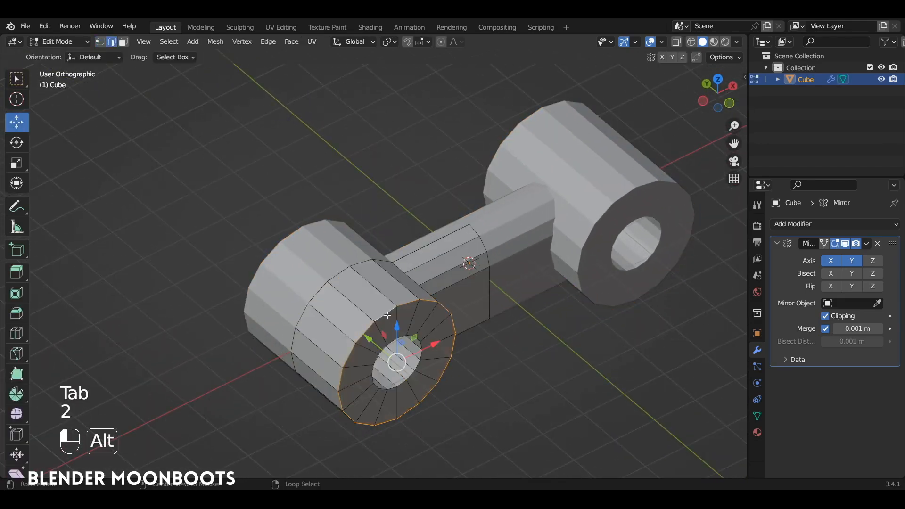
{"action": "left_click", "coordinate": [393, 341], "text": "alt+shift"}
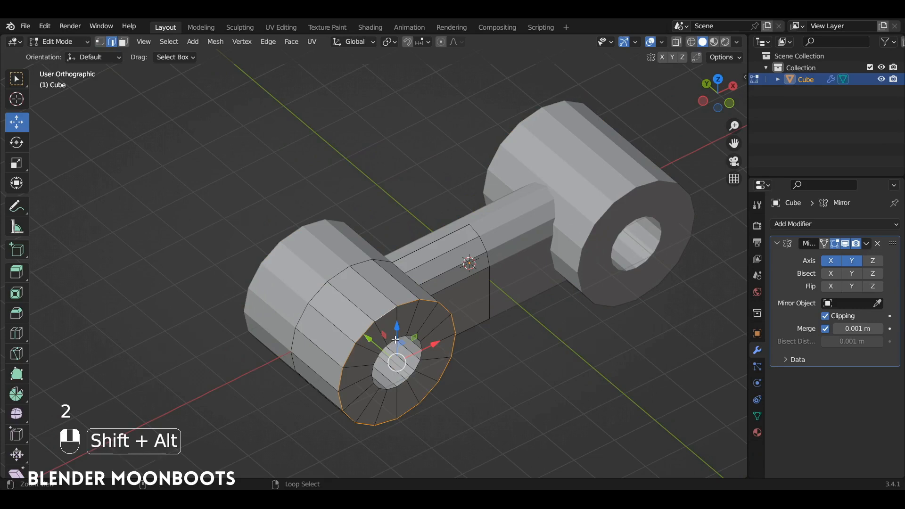
{"action": "left_click_drag", "start_coordinate": [397, 338], "coordinate": [424, 325], "text": "alt"}
{"action": "key", "text": "ctrl+b"}
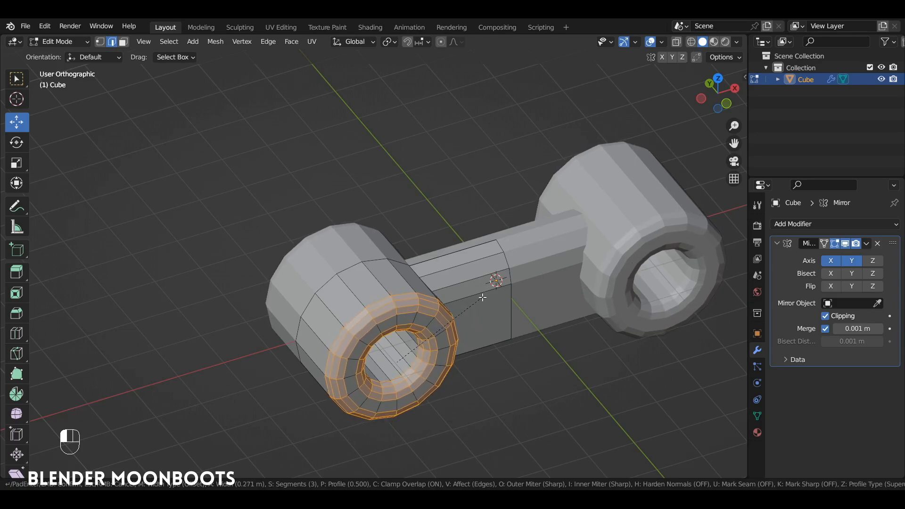
{"action": "left_click", "coordinate": [485, 298]}
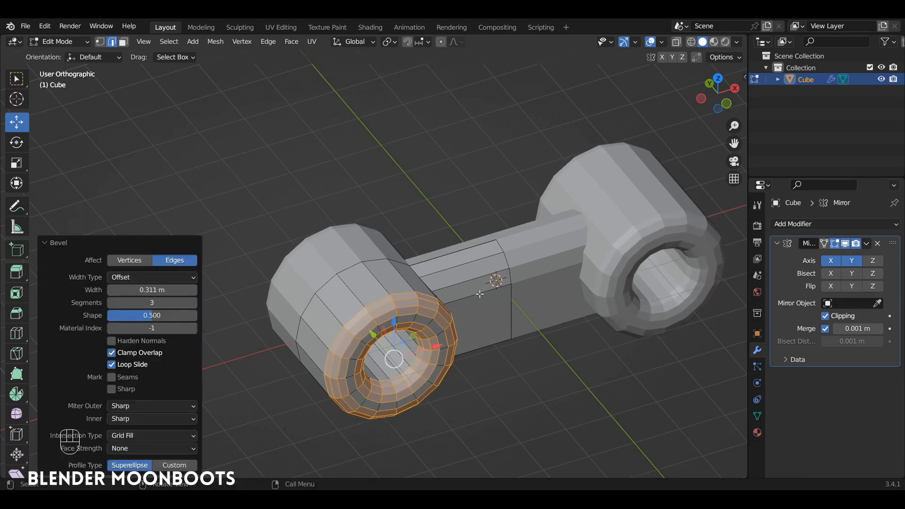
Step: Select the entire mesh and move it along X toward the mirror plane to shorten the link's central bar
{"action": "key", "text": "Tab"}
{"action": "middle_click_drag", "start_coordinate": [485, 298], "coordinate": [470, 282], "text": "alt"}
{"action": "key", "text": "Tab"}
{"action": "key", "text": "a"}
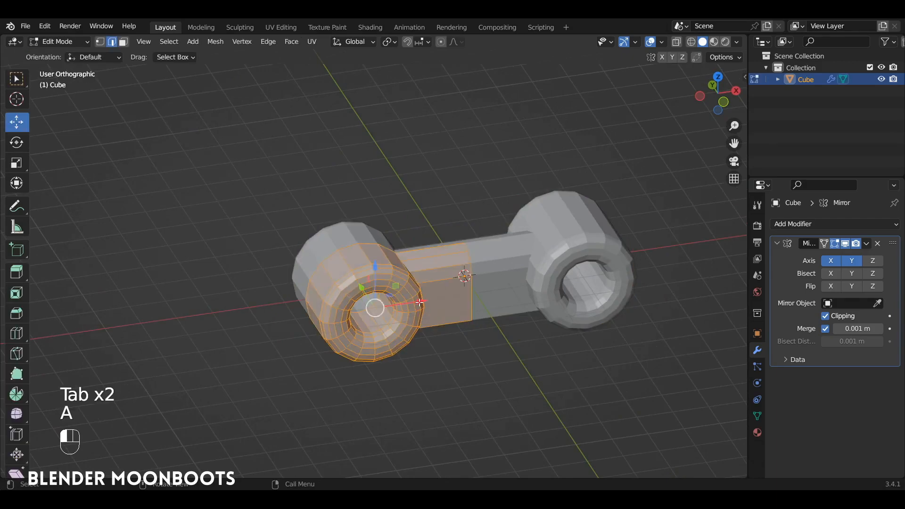
{"action": "left_click_drag", "start_coordinate": [420, 302], "coordinate": [441, 300]}
{"action": "middle_click_drag", "start_coordinate": [441, 300], "coordinate": [501, 289], "text": "alt"}
{"action": "key", "text": "Tab"}
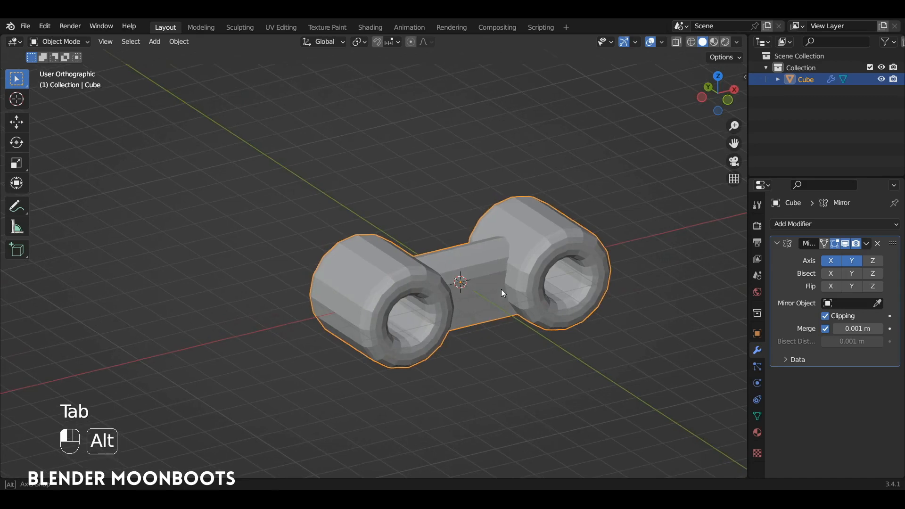
Step: Shade the link smooth and add a Subdivision Surface modifier after the Mirror modifier
{"action": "right_click", "coordinate": [508, 269]}
{"action": "left_click", "coordinate": [505, 267]}
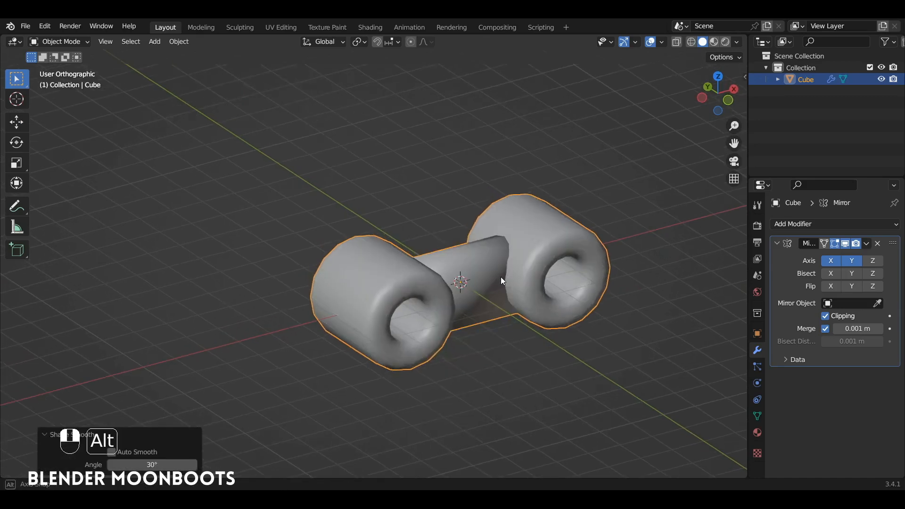
{"action": "middle_click_drag", "start_coordinate": [502, 281], "coordinate": [530, 272], "text": "alt"}
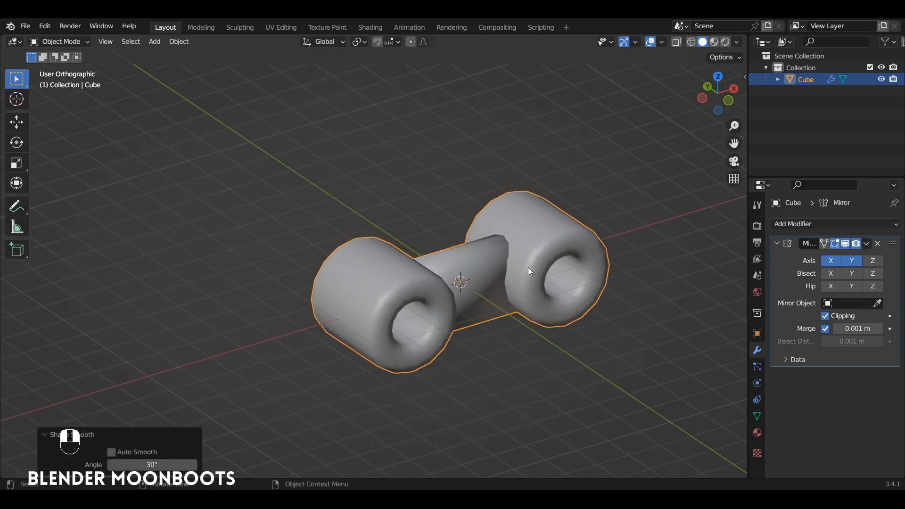
{"action": "left_click", "coordinate": [776, 225]}
{"action": "left_click", "coordinate": [680, 435]}
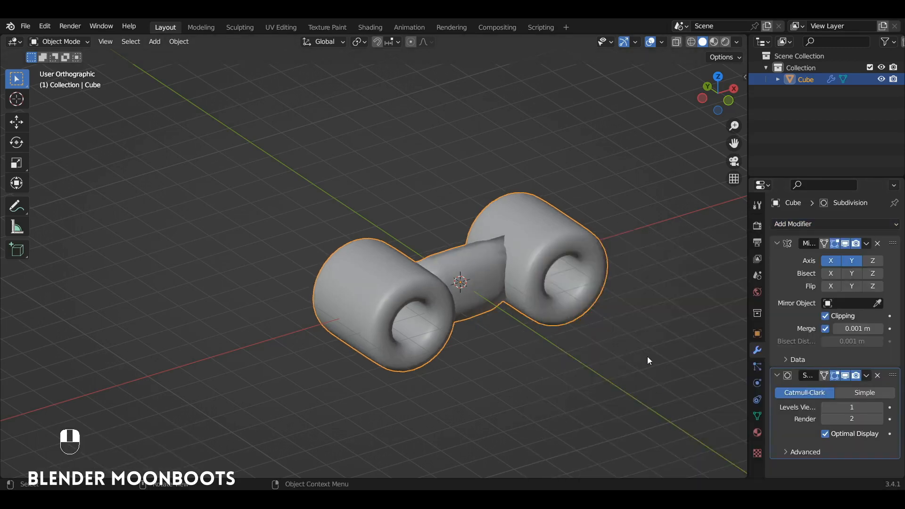
{"action": "middle_click_drag", "start_coordinate": [647, 356], "coordinate": [580, 311], "text": "alt"}
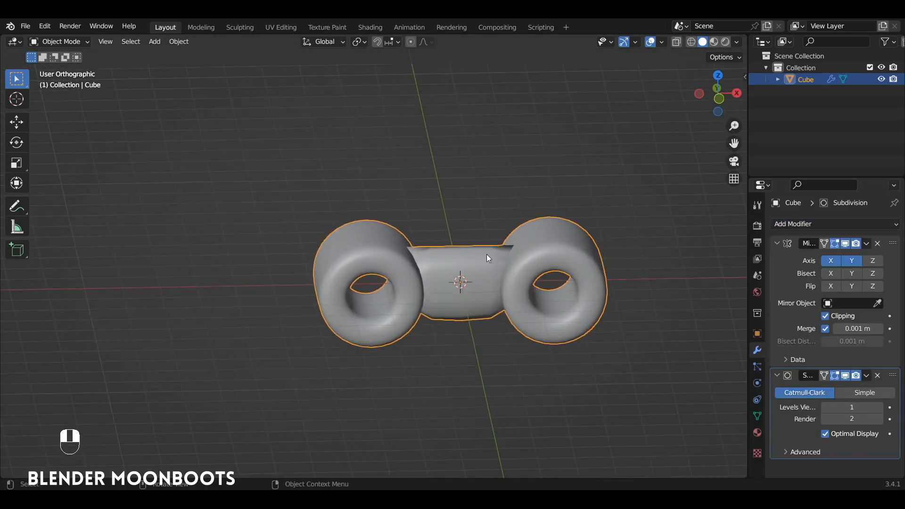
{"action": "middle_click_drag", "start_coordinate": [487, 254], "coordinate": [429, 271], "text": "alt"}
Step: Select the linked cylinder and move it -2.9615 m along X, away from the bar, exposing the bar's end
{"action": "key", "text": "Tab"}
{"action": "key", "text": "a"}
{"action": "key", "text": "a"}
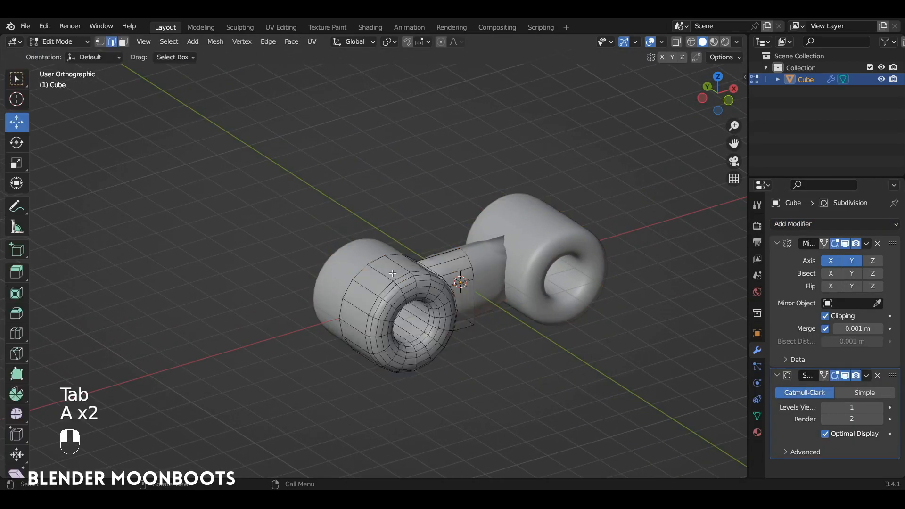
{"action": "key", "text": "l"}
{"action": "left_click_drag", "start_coordinate": [448, 309], "coordinate": [356, 338]}
{"action": "left_click_drag", "start_coordinate": [398, 307], "coordinate": [428, 231], "text": "alt"}
{"action": "left_click_drag", "start_coordinate": [352, 167], "coordinate": [484, 308], "text": "alt+shift"}
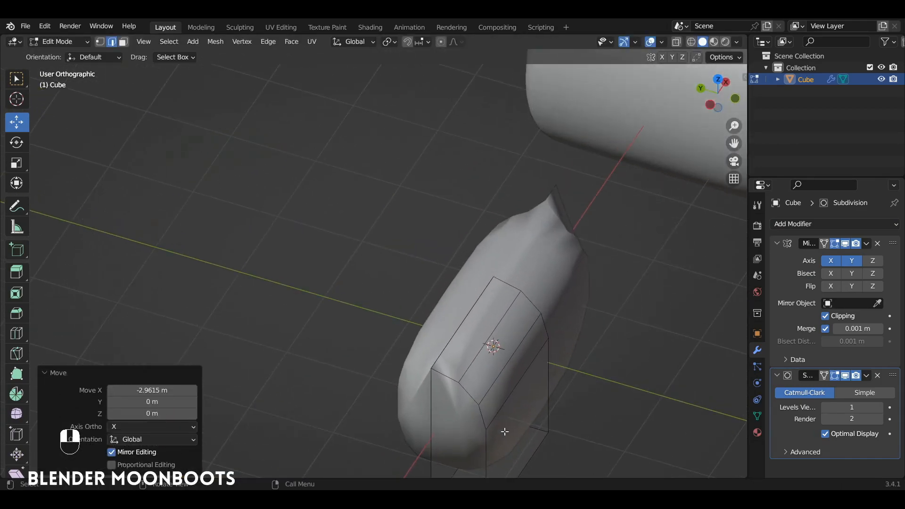
{"action": "left_click_drag", "start_coordinate": [505, 431], "coordinate": [447, 271], "text": "alt"}
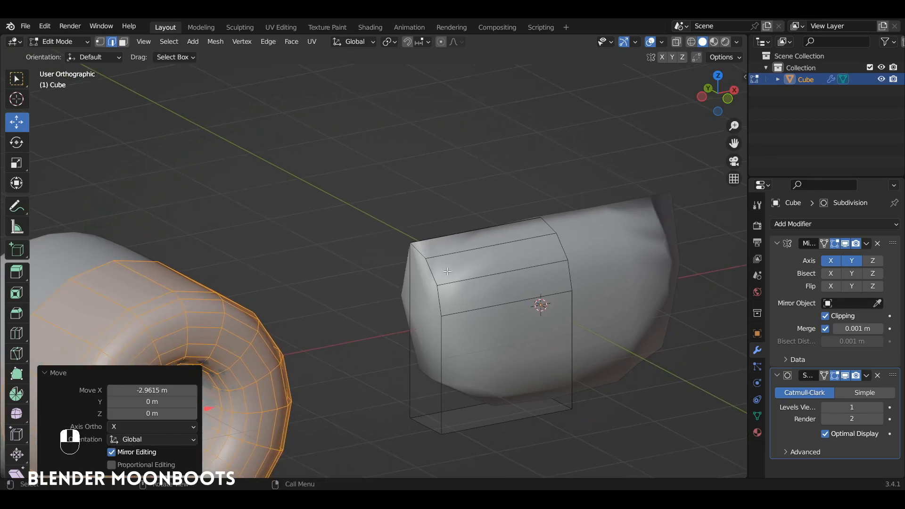
Step: Enable X-ray and merge all of the mesh's vertices by distance at 0.0001 m
{"action": "key", "text": "1"}
{"action": "left_click", "coordinate": [412, 240]}
{"action": "left_click_drag", "start_coordinate": [412, 241], "coordinate": [547, 245], "text": "alt"}
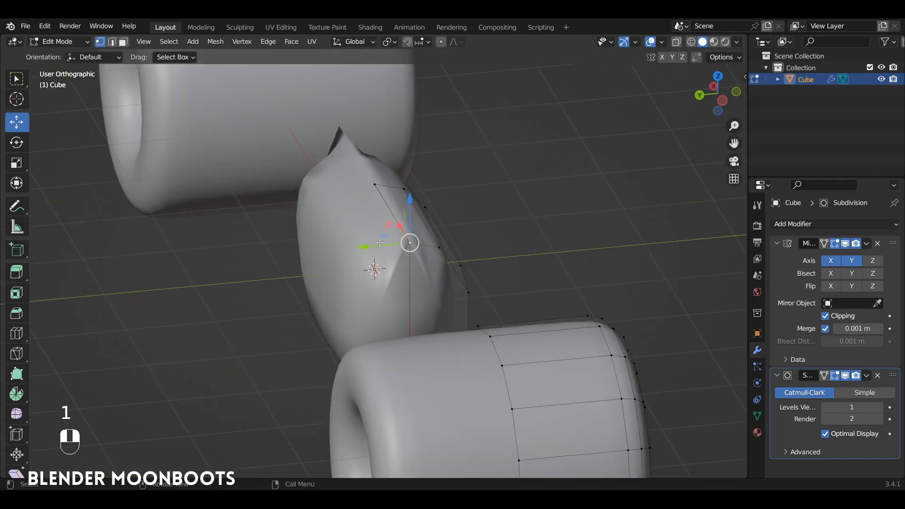
{"action": "left_click_drag", "start_coordinate": [375, 244], "coordinate": [439, 263]}
{"action": "key", "text": "alt+z"}
{"action": "left_click_drag", "start_coordinate": [439, 263], "coordinate": [467, 245], "text": "ctrl+alt"}
{"action": "key", "text": "a"}
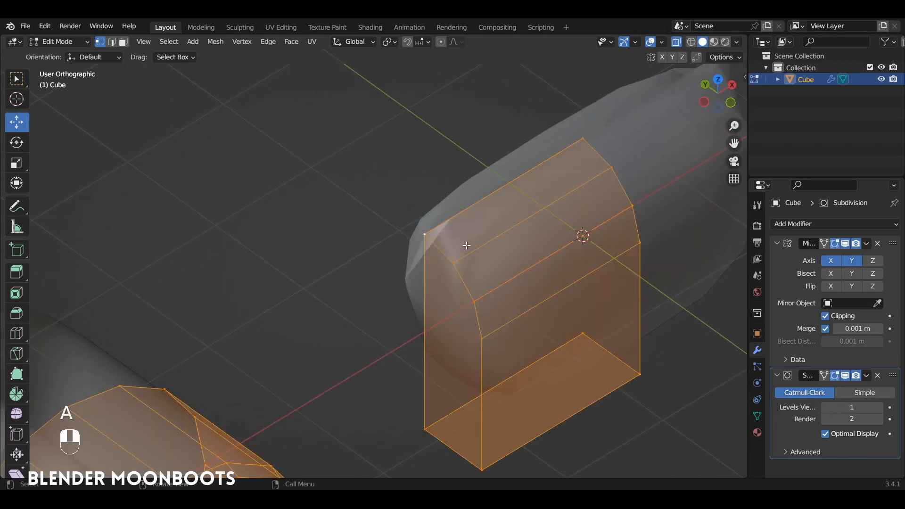
{"action": "key", "text": "m"}
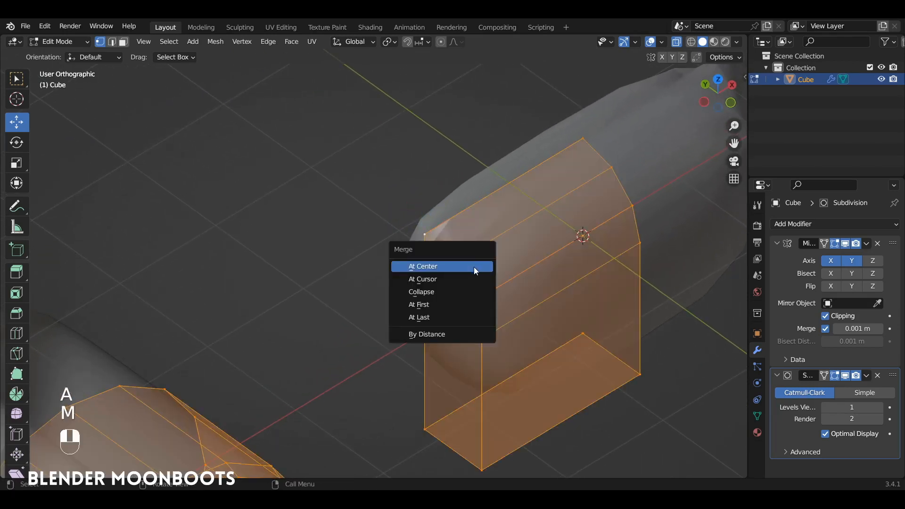
{"action": "left_click", "coordinate": [457, 338]}
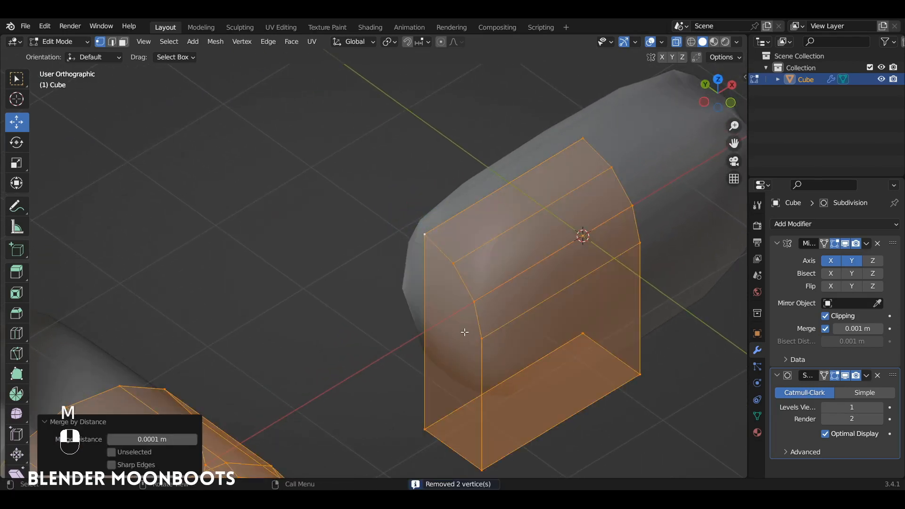
{"action": "key", "text": "Tab"}
{"action": "left_click_drag", "start_coordinate": [462, 259], "coordinate": [444, 266], "text": "alt"}
Step: In front view, knife a horizontal cut-through line across the bar just above its bottom edge
{"action": "key", "text": "Tab"}
{"action": "key", "text": "KP_1"}
{"action": "middle_click_drag", "start_coordinate": [461, 349], "coordinate": [391, 265], "text": "shift"}
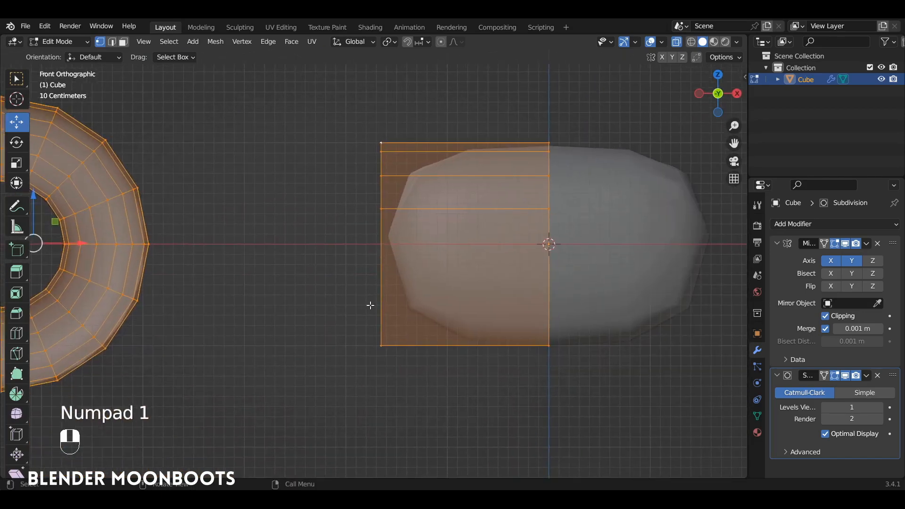
{"action": "key", "text": "k"}
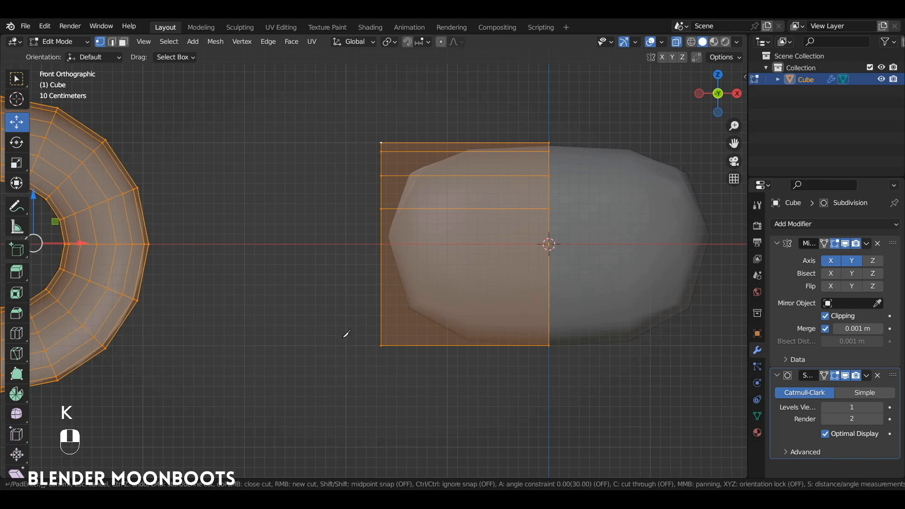
{"action": "key", "text": "a"}
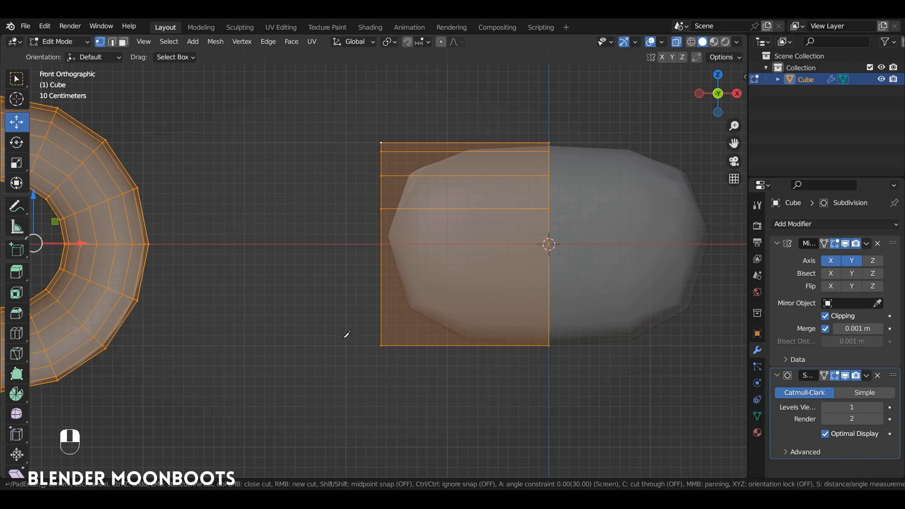
{"action": "key", "text": "c"}
{"action": "left_click", "coordinate": [347, 335]}
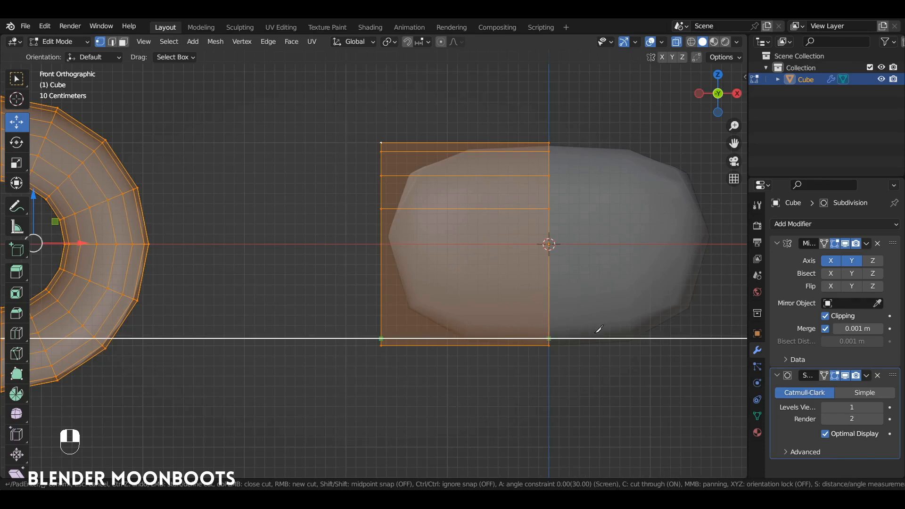
{"action": "left_click", "coordinate": [597, 333]}
{"action": "key", "text": "Return"}
{"action": "left_click_drag", "start_coordinate": [531, 302], "coordinate": [271, 281], "text": "alt"}
{"action": "left_click_drag", "start_coordinate": [421, 260], "coordinate": [444, 366], "text": "ctrl+alt"}
Step: Select the linked cylinder, move it back along X until it overlaps the bar's end, and turn X-ray off
{"action": "key", "text": "Tab"}
{"action": "key", "text": "Tab"}
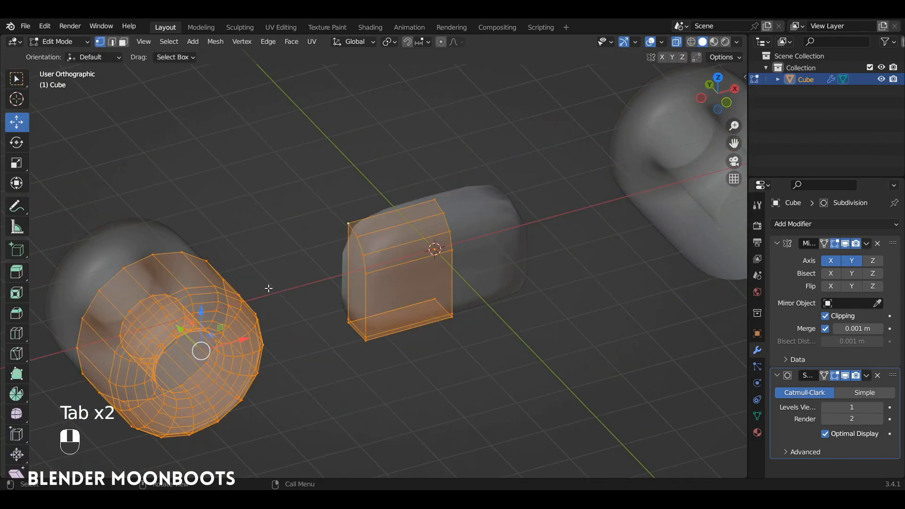
{"action": "key", "text": "alt+a"}
{"action": "key", "text": "l"}
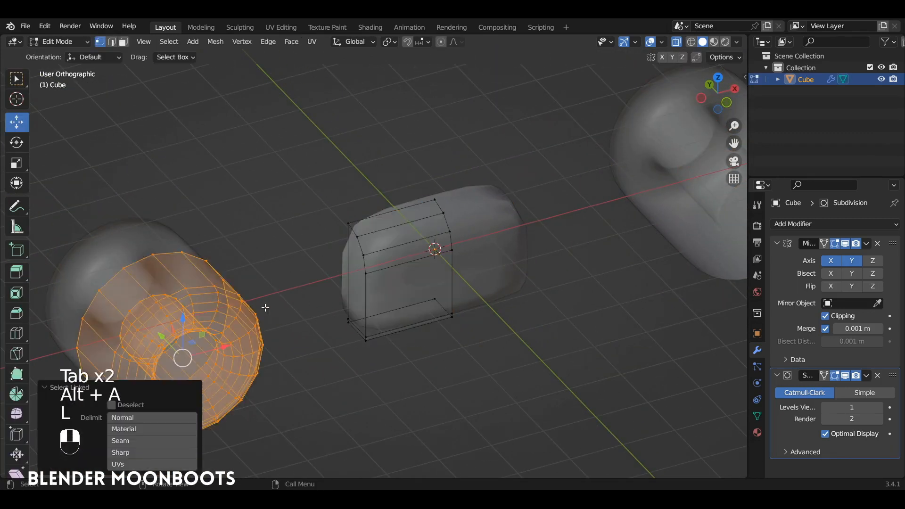
{"action": "left_click_drag", "start_coordinate": [231, 344], "coordinate": [383, 279]}
{"action": "left_click_drag", "start_coordinate": [392, 314], "coordinate": [414, 343]}
{"action": "key", "text": "alt+z"}
{"action": "key", "text": "Tab"}
{"action": "scroll", "coordinate": [444, 294], "scroll_direction": "down", "scroll_amount": 3}
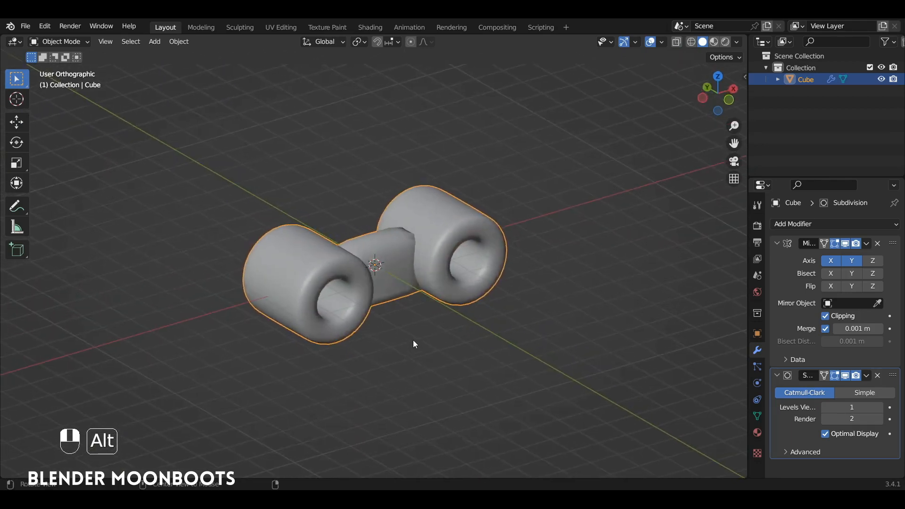
Step: Select all faces of the link and create a new material in a new material slot
{"action": "key", "text": "Tab"}
{"action": "left_click_drag", "start_coordinate": [365, 277], "coordinate": [367, 257], "text": "ctrl+alt"}
{"action": "left_click_drag", "start_coordinate": [366, 264], "coordinate": [436, 269], "text": "alt+shift"}
{"action": "key", "text": "3"}
{"action": "middle_click_drag", "start_coordinate": [479, 278], "coordinate": [454, 306]}
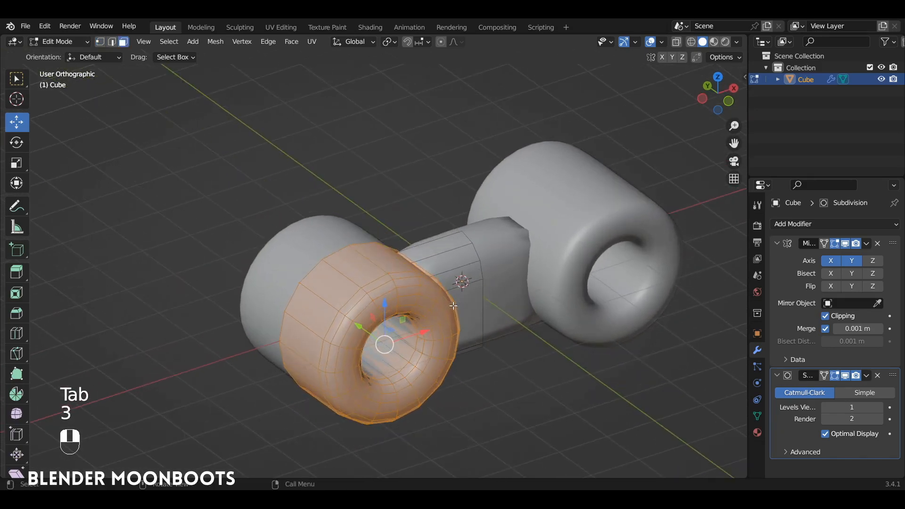
{"action": "key", "text": "a"}
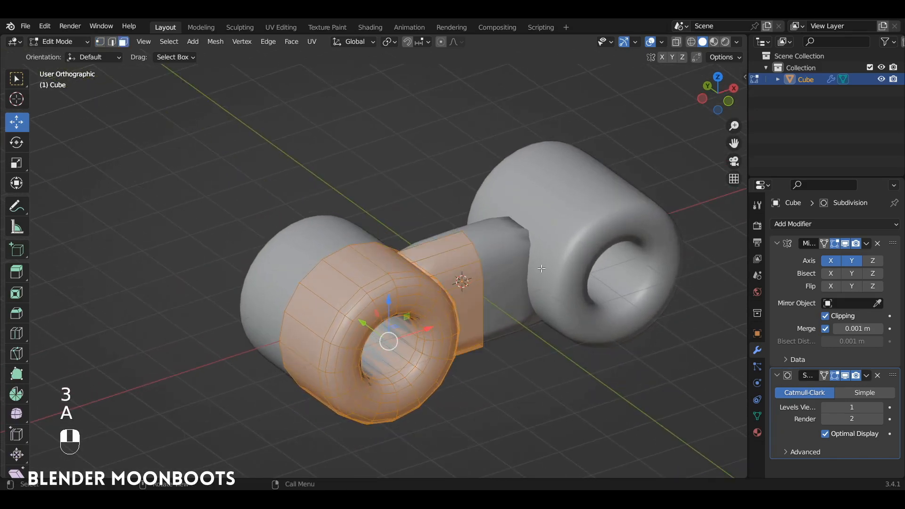
{"action": "left_click", "coordinate": [757, 433]}
{"action": "left_click", "coordinate": [896, 225]}
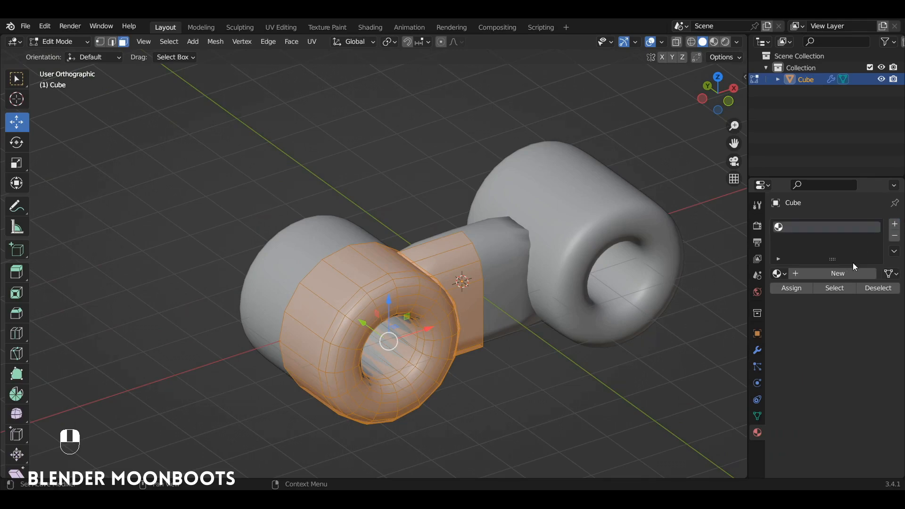
{"action": "left_click", "coordinate": [837, 275]}
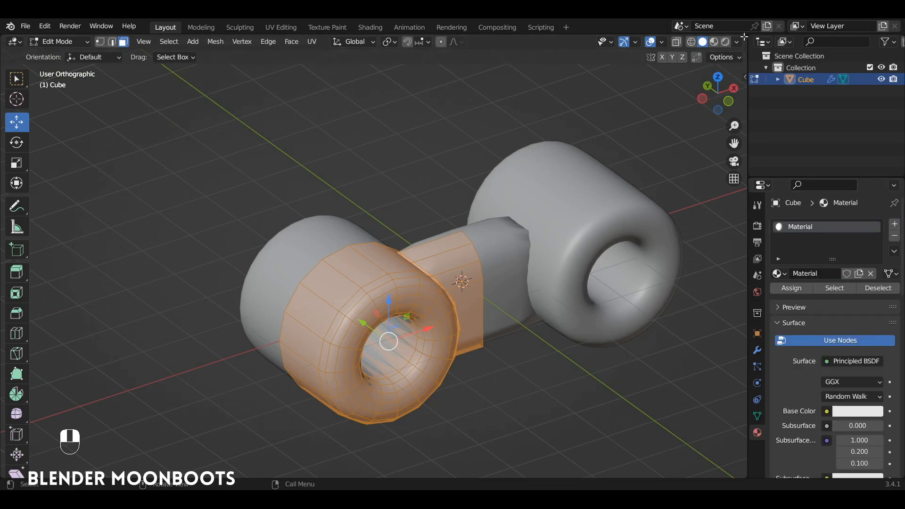
Step: Split the viewport horizontally, make the lower area a Shader Editor and enlarge it to show the material's nodes
{"action": "left_click_drag", "start_coordinate": [744, 36], "coordinate": [542, 372]}
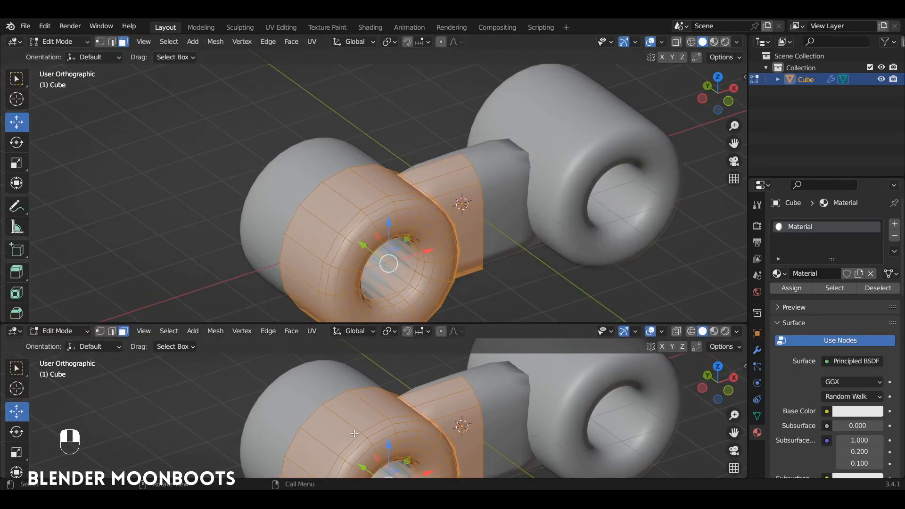
{"action": "key", "text": "shift"}
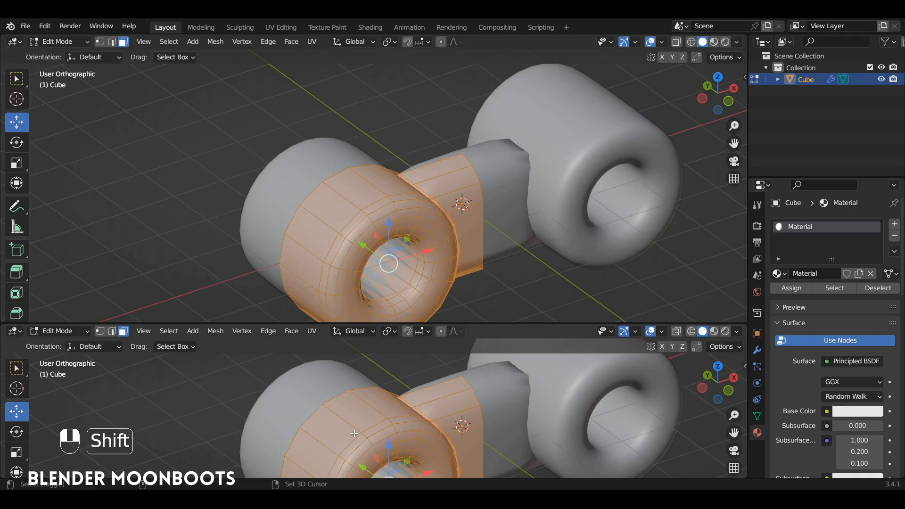
{"action": "key", "text": "shift+F3"}
{"action": "key", "text": "shift+F3"}
{"action": "key", "text": "shift+F3"}
{"action": "key", "text": "shift+F3"}
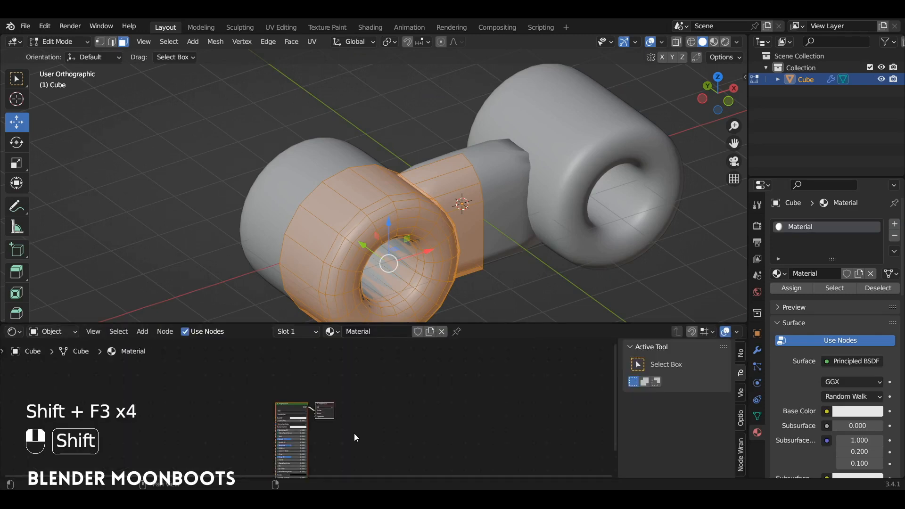
{"action": "left_click_drag", "start_coordinate": [304, 323], "coordinate": [307, 254]}
{"action": "left_click_drag", "start_coordinate": [310, 373], "coordinate": [342, 230], "text": "alt+shift"}
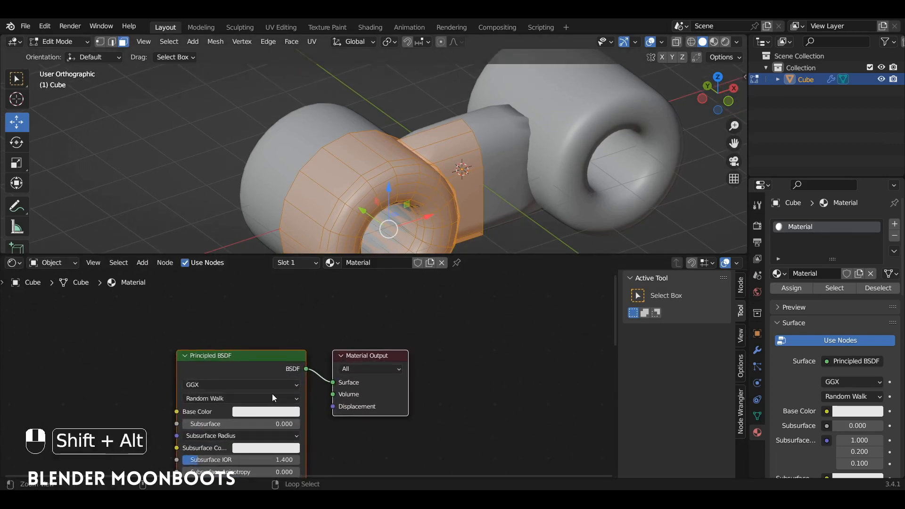
Step: Set the Principled BSDF's Base Color to a very dark navy blue
{"action": "scroll", "coordinate": [263, 413], "scroll_direction": "up", "scroll_amount": 2}
{"action": "left_click", "coordinate": [270, 427]}
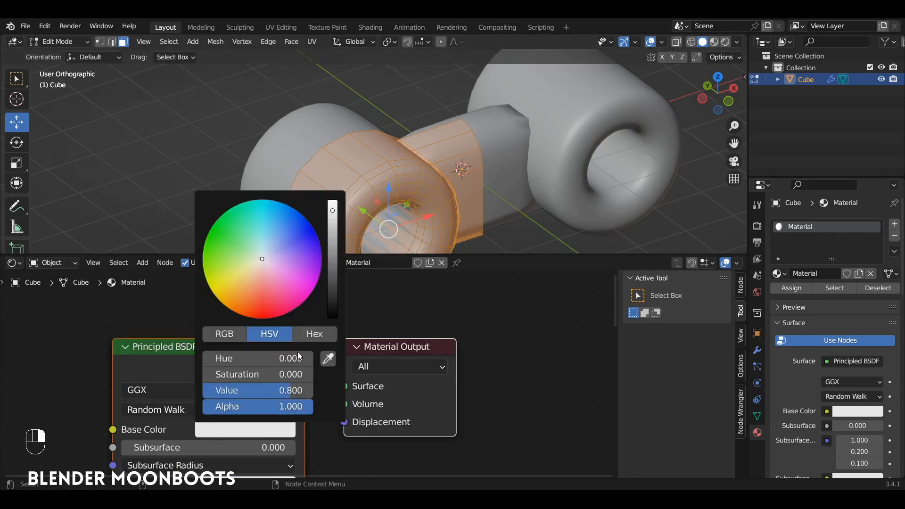
{"action": "left_click_drag", "start_coordinate": [289, 264], "coordinate": [292, 234]}
{"action": "left_click_drag", "start_coordinate": [332, 212], "coordinate": [330, 302]}
{"action": "left_click_drag", "start_coordinate": [419, 318], "coordinate": [444, 309]}
{"action": "left_click_drag", "start_coordinate": [511, 376], "coordinate": [591, 278], "text": "ctrl+alt"}
{"action": "left_click_drag", "start_coordinate": [589, 283], "coordinate": [456, 428], "text": "alt+shift"}
Step: Set the Principled BSDF's Metallic to 1.000 and Roughness to 0.100
{"action": "double_click", "coordinate": [272, 417]}
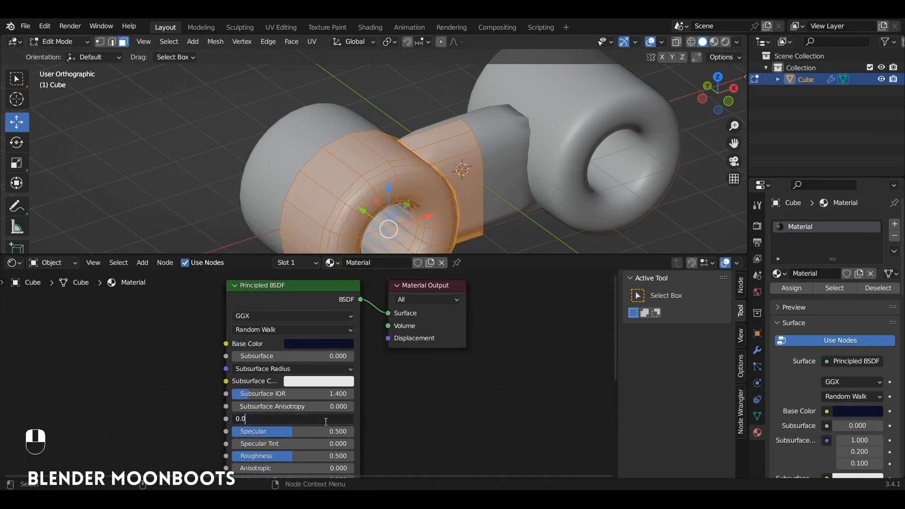
{"action": "key", "text": "Escape"}
{"action": "left_click_drag", "start_coordinate": [327, 420], "coordinate": [476, 418]}
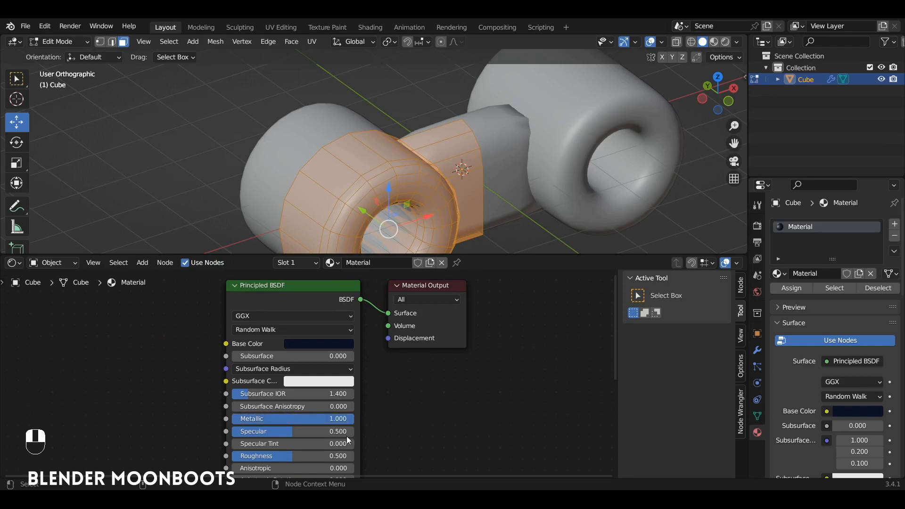
{"action": "left_click_drag", "start_coordinate": [243, 463], "coordinate": [218, 468], "text": "ctrl"}
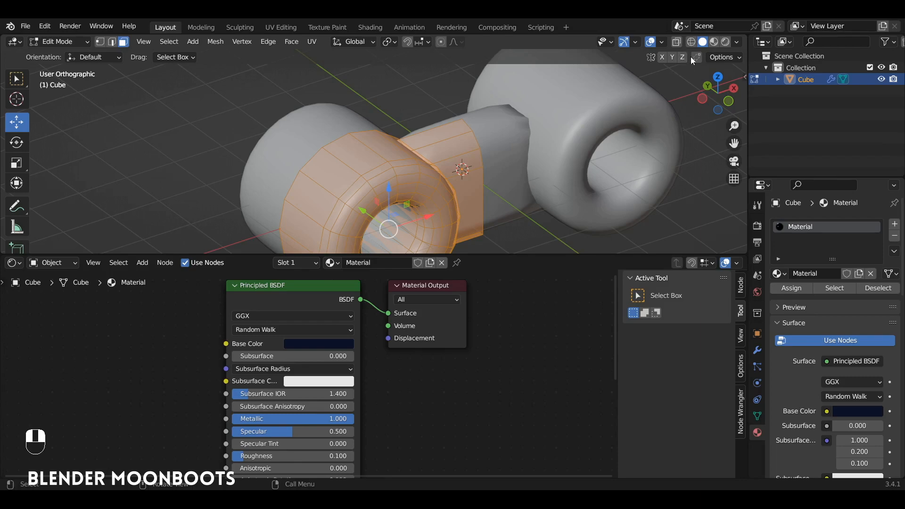
Step: Switch the 3D viewport to rendered shading, make it taller and return to Object Mode
{"action": "left_click", "coordinate": [725, 42]}
{"action": "left_click_drag", "start_coordinate": [475, 255], "coordinate": [478, 341]}
{"action": "scroll", "coordinate": [481, 283], "scroll_direction": "down", "scroll_amount": 4}
{"action": "key", "text": "Tab"}
{"action": "middle_click_drag", "start_coordinate": [497, 223], "coordinate": [478, 184], "text": "alt"}
Step: Add an area light at the world origin and activate the Move tool for it
{"action": "key", "text": "shift+a"}
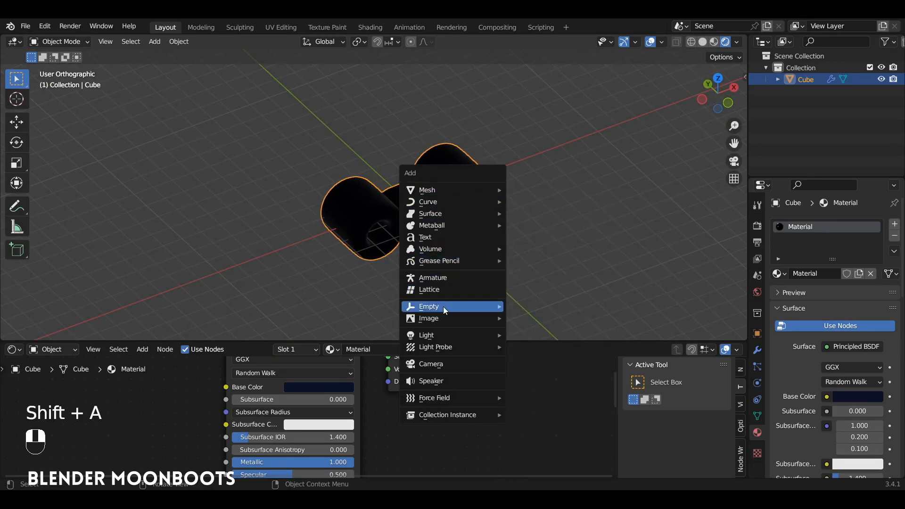
{"action": "mouse_move", "coordinate": [426, 337]}
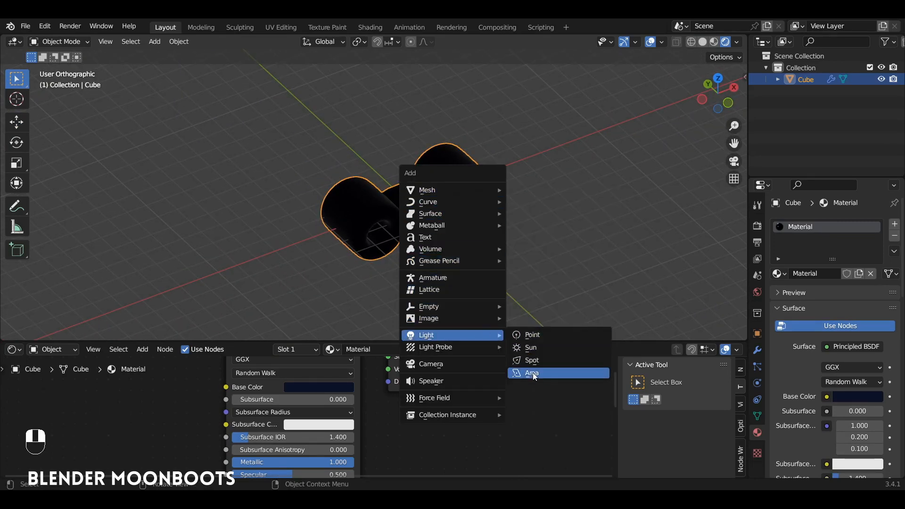
{"action": "left_click", "coordinate": [560, 374]}
{"action": "key", "text": "shift+space"}
{"action": "left_click", "coordinate": [386, 273]}
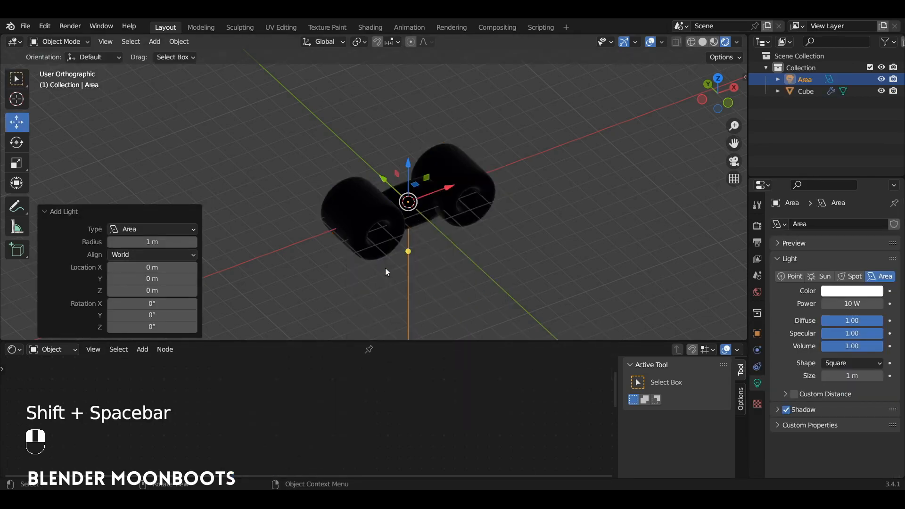
Step: Move the area light above the link and about 2.65 m along negative Y, and tilt it about 45° towards the link
{"action": "left_click_drag", "start_coordinate": [405, 162], "coordinate": [421, 144]}
{"action": "key", "text": "KP_1"}
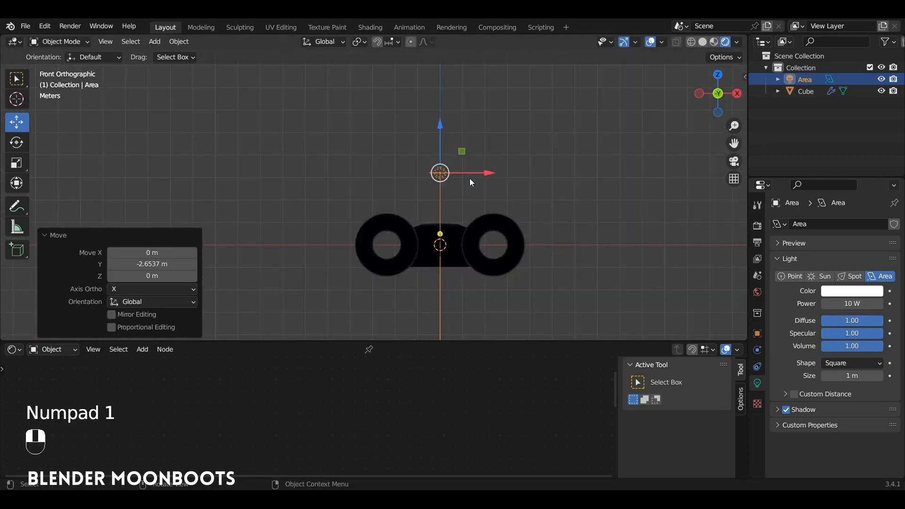
{"action": "key", "text": "KP_3"}
{"action": "key", "text": "r"}
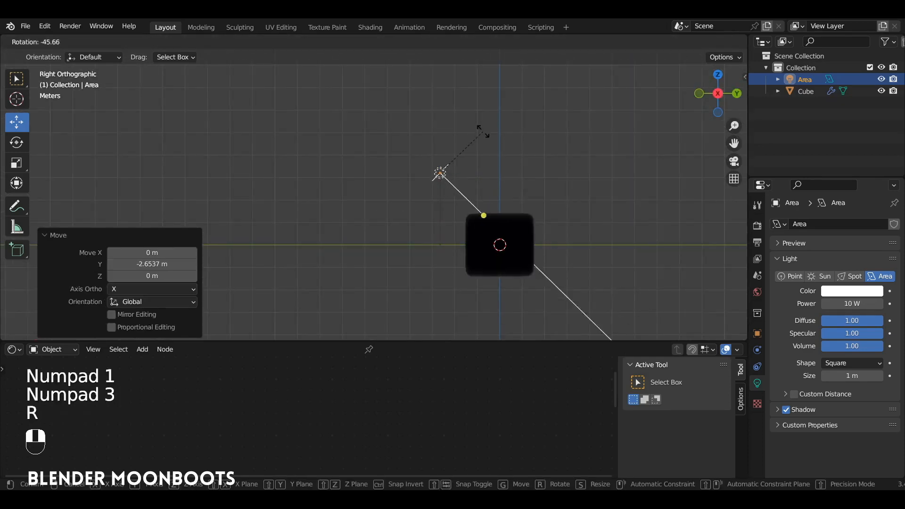
{"action": "left_click", "coordinate": [482, 138]}
Step: Scale the area light by 4.280 and set its Power to 300 W
{"action": "key", "text": "s"}
{"action": "left_click", "coordinate": [548, 125]}
{"action": "left_click_drag", "start_coordinate": [548, 124], "coordinate": [660, 264], "text": "alt"}
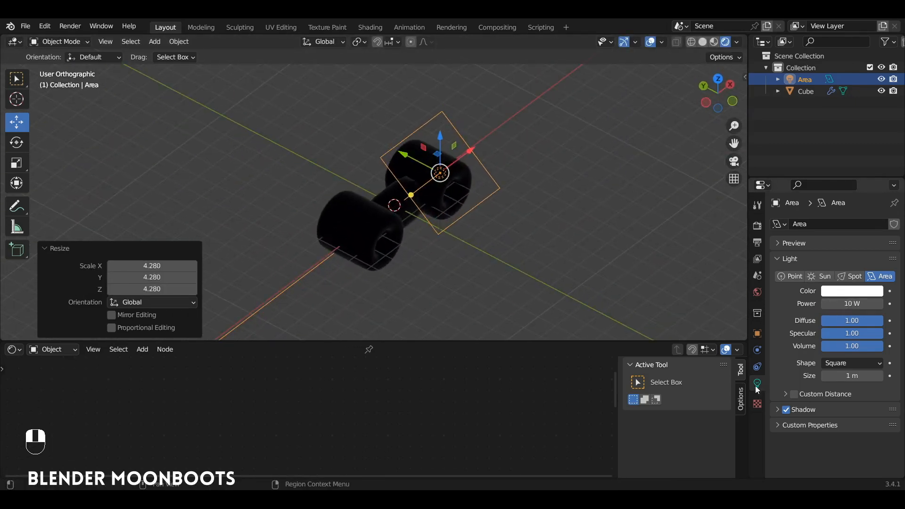
{"action": "left_click", "coordinate": [844, 303]}
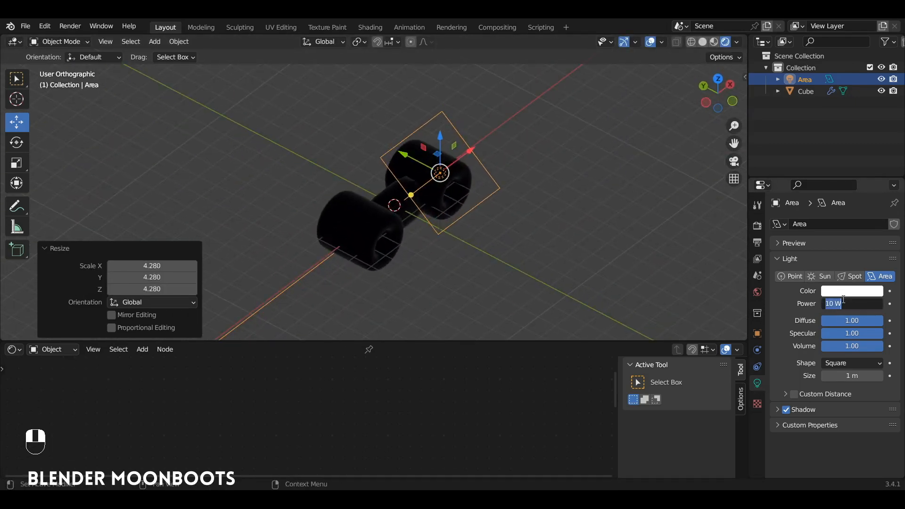
{"action": "type", "text": "300"}
{"action": "left_click_drag", "start_coordinate": [408, 208], "coordinate": [514, 182], "text": "alt"}
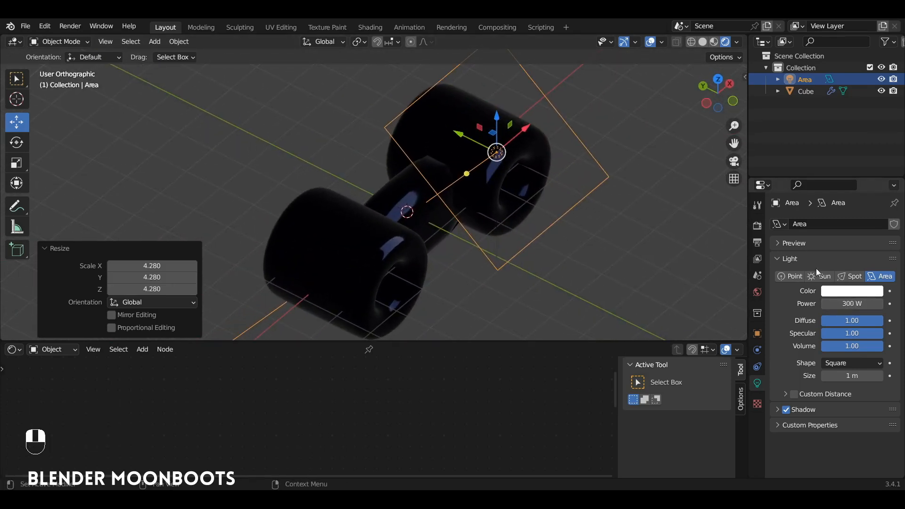
Step: Give the area light a light blue colour with Hue 0.647 and Saturation 0.710, and set its Power to 600 W
{"action": "left_click", "coordinate": [841, 295]}
{"action": "left_click_drag", "start_coordinate": [834, 174], "coordinate": [837, 165]}
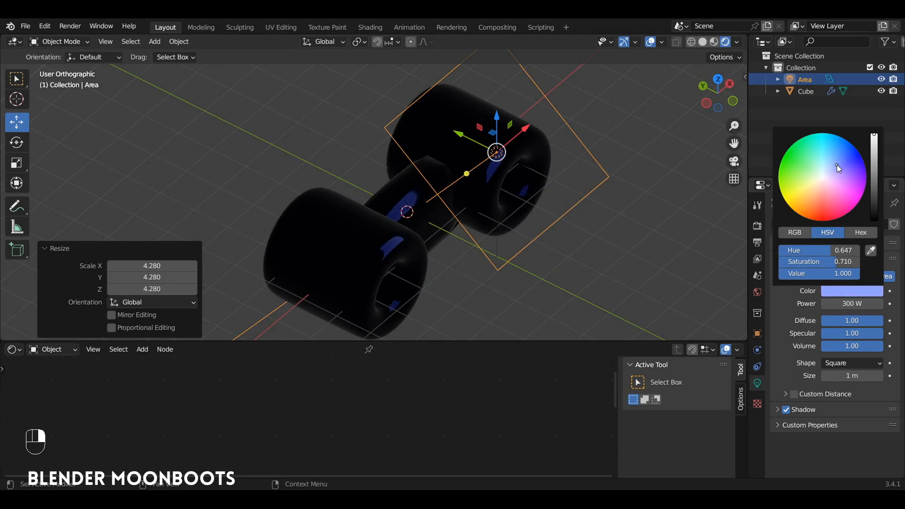
{"action": "left_click", "coordinate": [833, 304]}
{"action": "type", "text": "600"}
{"action": "key", "text": "Return"}
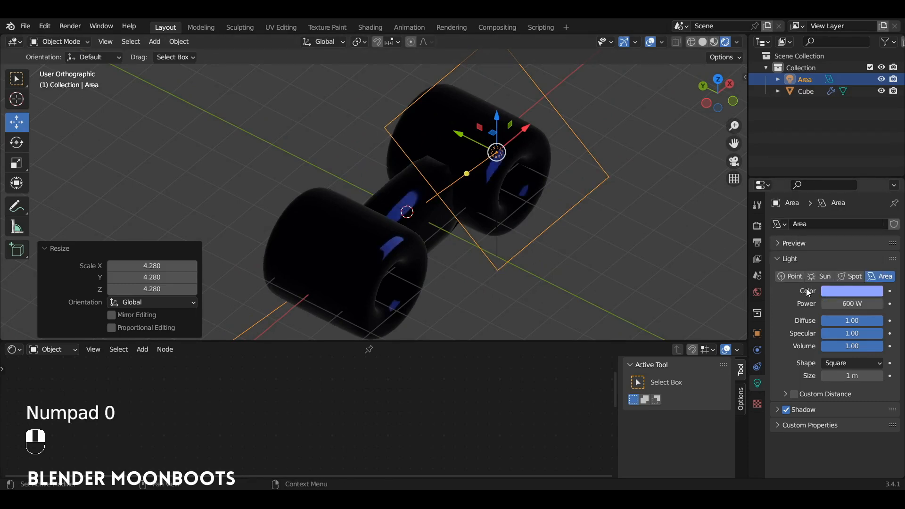
Step: Shift the area light along positive X and place a duplicate diagonally opposite, offset about -5.64 m in X and 5.74 m in Y
{"action": "left_click_drag", "start_coordinate": [457, 231], "coordinate": [500, 254], "text": "alt"}
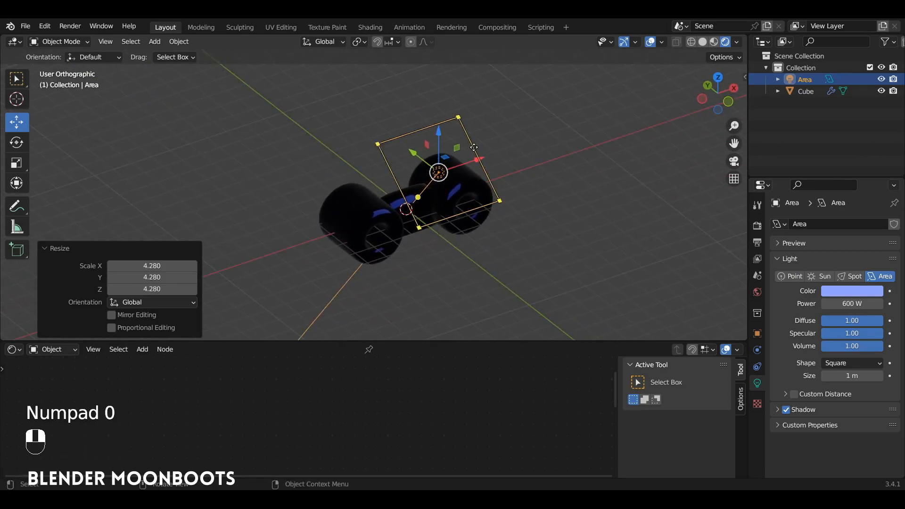
{"action": "left_click_drag", "start_coordinate": [476, 163], "coordinate": [444, 237]}
{"action": "key", "text": "KP_7"}
{"action": "key", "text": "shift+d"}
{"action": "left_click", "coordinate": [330, 110]}
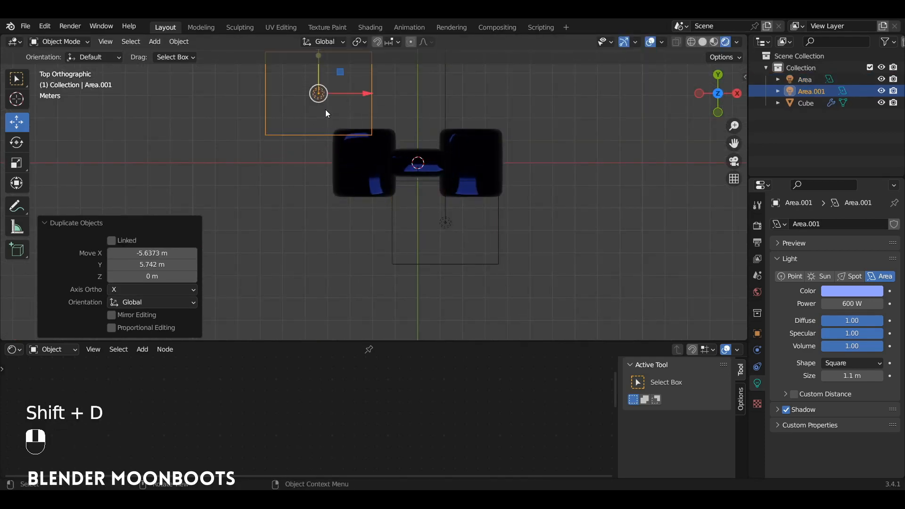
Step: Rotate the duplicated area light about 137° around the vertical axis so that it aims at the link
{"action": "key", "text": "r"}
{"action": "left_click", "coordinate": [197, 225]}
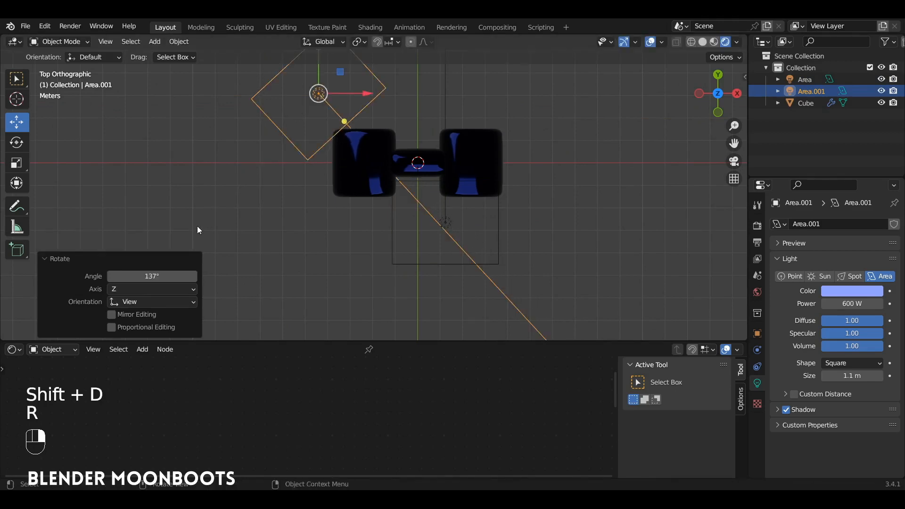
{"action": "left_click_drag", "start_coordinate": [197, 225], "coordinate": [375, 99], "text": "alt"}
{"action": "left_click_drag", "start_coordinate": [393, 127], "coordinate": [359, 161], "text": "ctrl+alt"}
Step: Rotate the original area light about 47° around Z to aim at the link and move it further out along X
{"action": "left_click", "coordinate": [465, 131]}
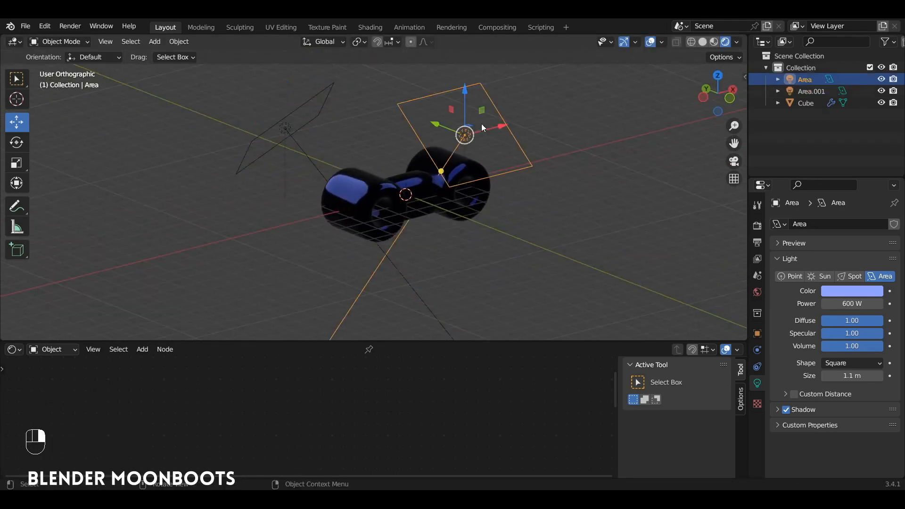
{"action": "key", "text": "r"}
{"action": "left_click", "coordinate": [461, 123]}
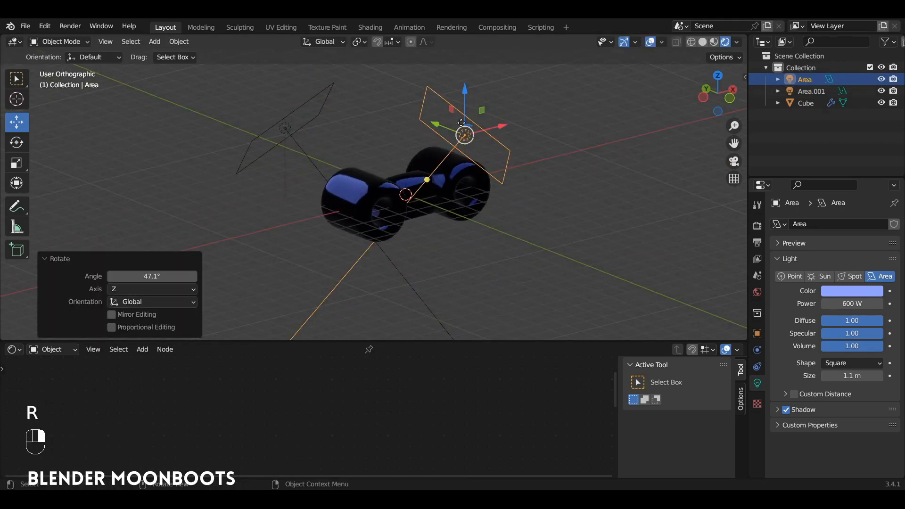
{"action": "left_click_drag", "start_coordinate": [500, 123], "coordinate": [537, 113]}
{"action": "left_click_drag", "start_coordinate": [551, 163], "coordinate": [542, 172], "text": "alt"}
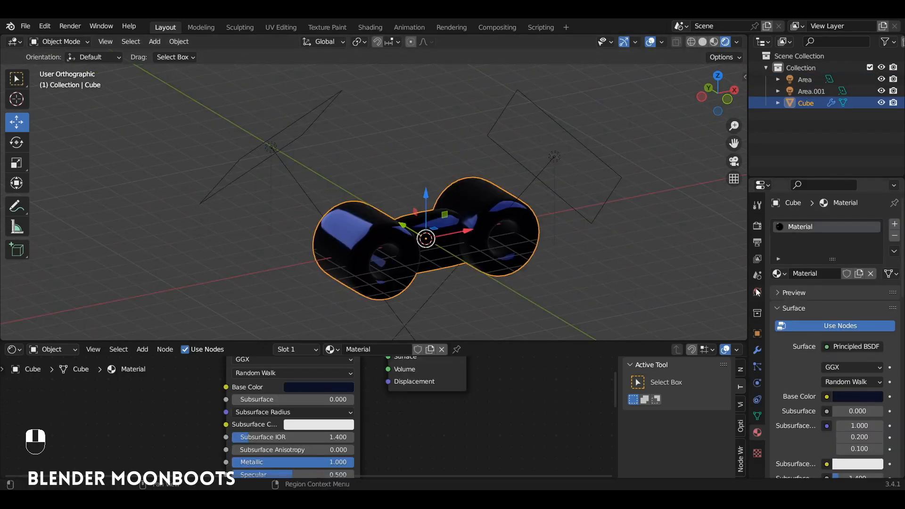
Step: Set the World background colour to a very dark navy blue with a Value of about 0.025
{"action": "left_click", "coordinate": [757, 292]}
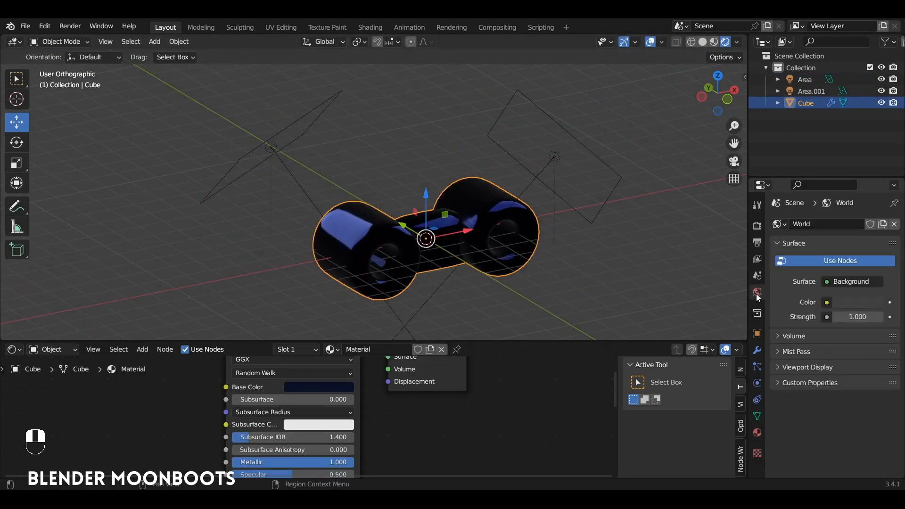
{"action": "left_click", "coordinate": [841, 303]}
{"action": "left_click", "coordinate": [845, 158]}
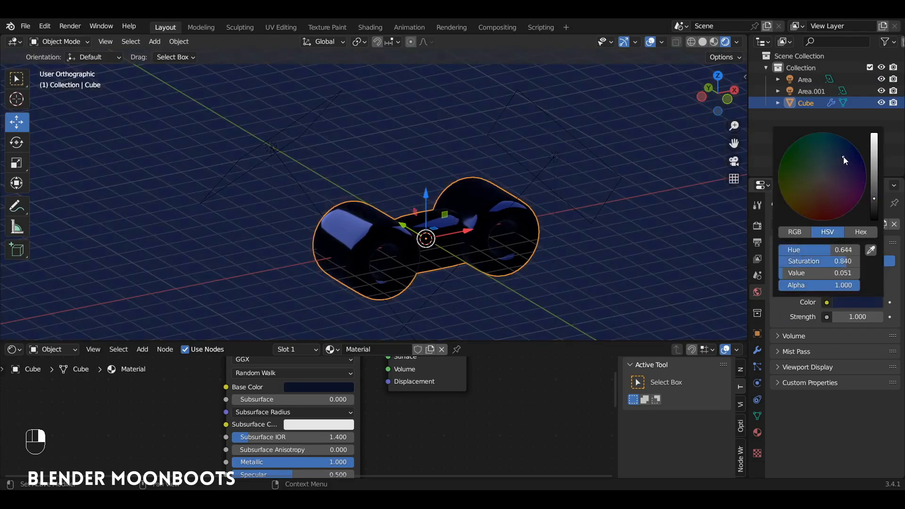
{"action": "left_click_drag", "start_coordinate": [872, 186], "coordinate": [873, 205]}
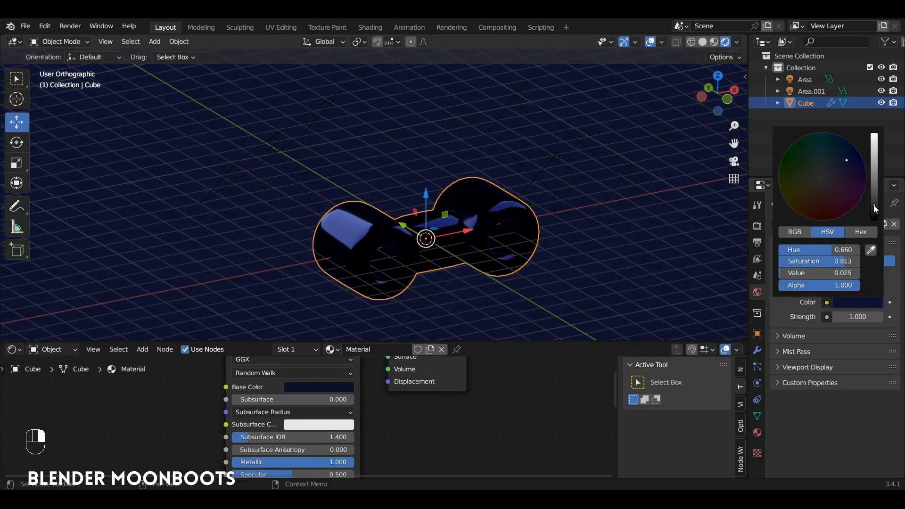
{"action": "left_click", "coordinate": [845, 155]}
{"action": "left_click_drag", "start_coordinate": [846, 156], "coordinate": [846, 161]}
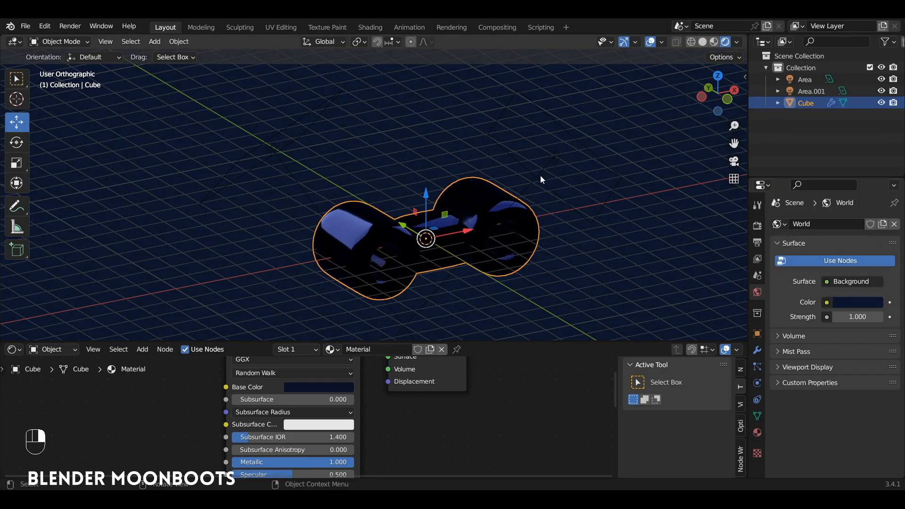
Step: Preview the lit link without the viewport overlays, restore them and look closer at the model
{"action": "left_click", "coordinate": [650, 42]}
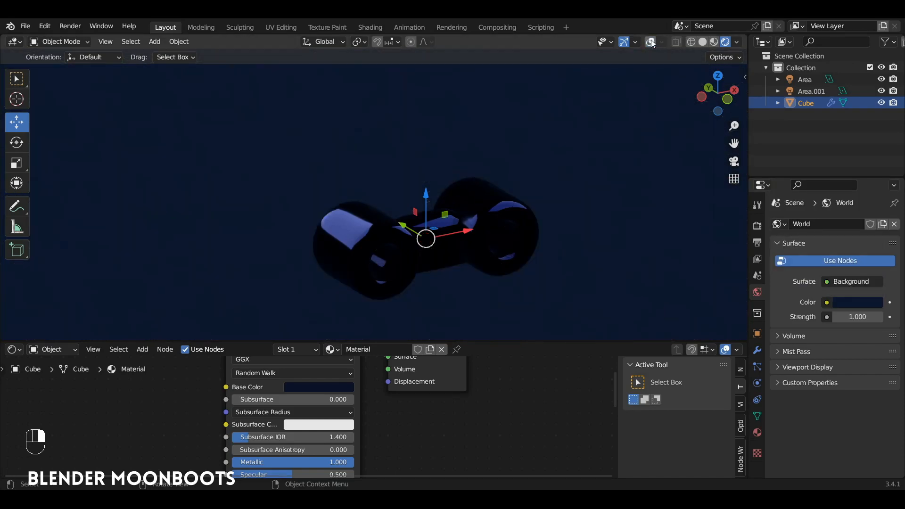
{"action": "left_click", "coordinate": [651, 42]}
{"action": "scroll", "coordinate": [412, 248], "scroll_direction": "up", "scroll_amount": 2}
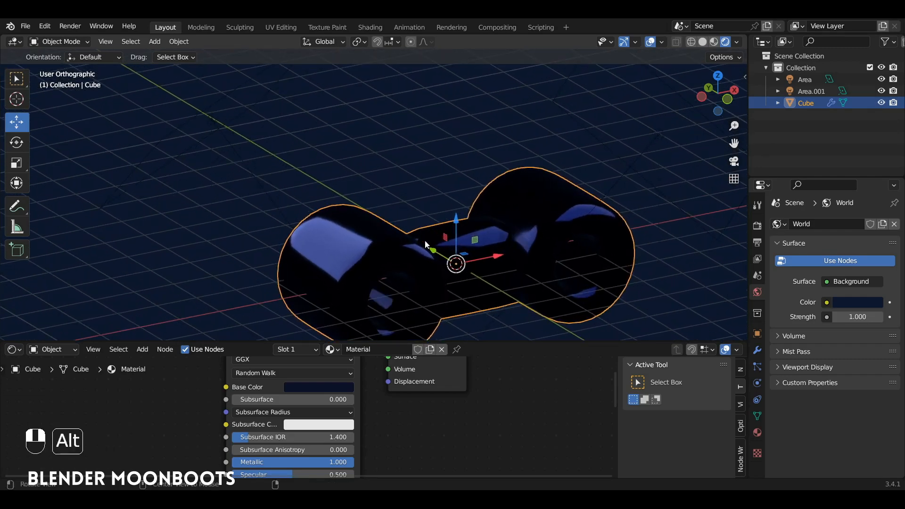
Step: Enlarge the 3D viewport and, in Edit Mode, select the two face loops around the rim of the near cylinder's hole
{"action": "left_click_drag", "start_coordinate": [386, 340], "coordinate": [394, 409]}
{"action": "left_click_drag", "start_coordinate": [415, 341], "coordinate": [420, 361], "text": "alt+shift"}
{"action": "left_click_drag", "start_coordinate": [421, 360], "coordinate": [424, 232], "text": "ctrl+alt"}
{"action": "key", "text": "Tab"}
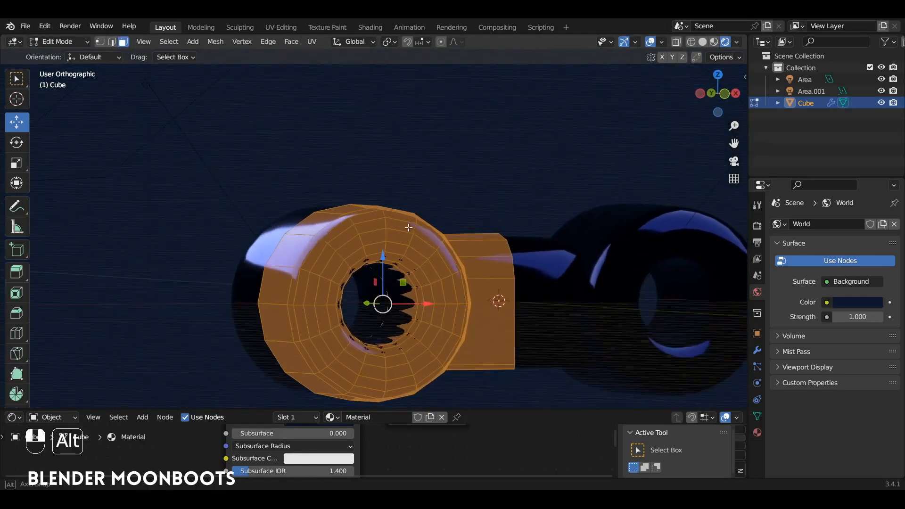
{"action": "left_click", "coordinate": [411, 254], "text": "alt"}
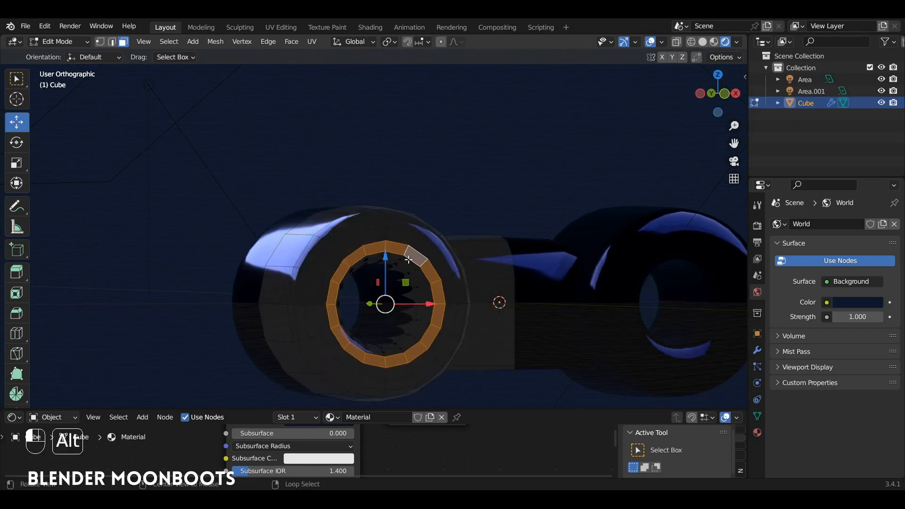
{"action": "left_click", "coordinate": [401, 259], "text": "alt+shift"}
{"action": "left_click_drag", "start_coordinate": [401, 259], "coordinate": [409, 302], "text": "alt"}
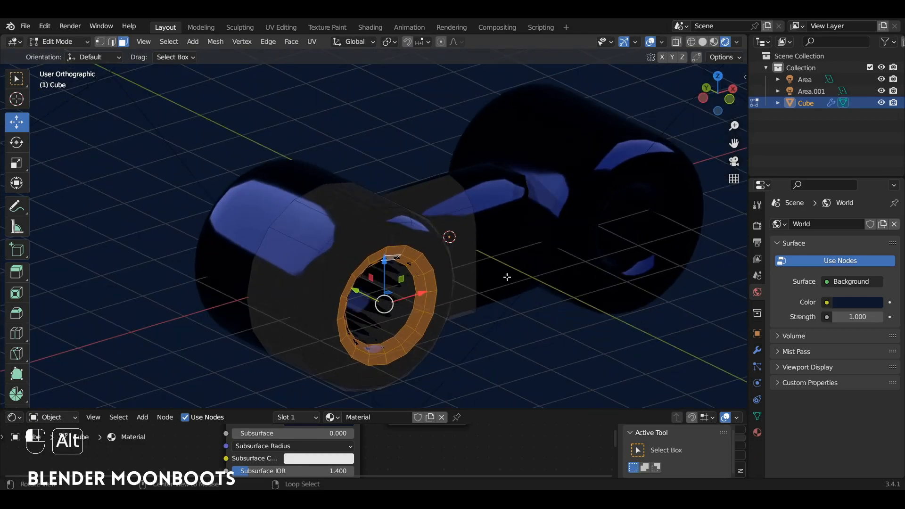
Step: Add a second material slot to the link and create a new material in it
{"action": "left_click", "coordinate": [758, 433]}
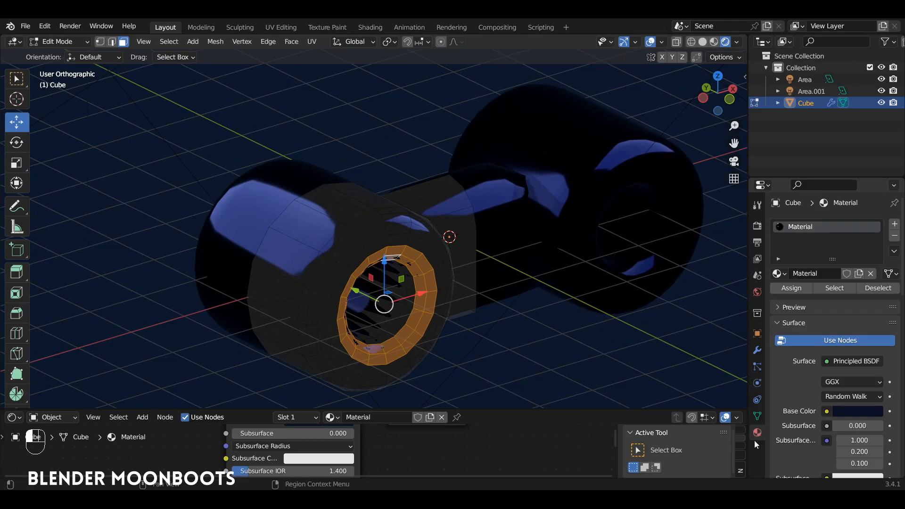
{"action": "left_click", "coordinate": [894, 225]}
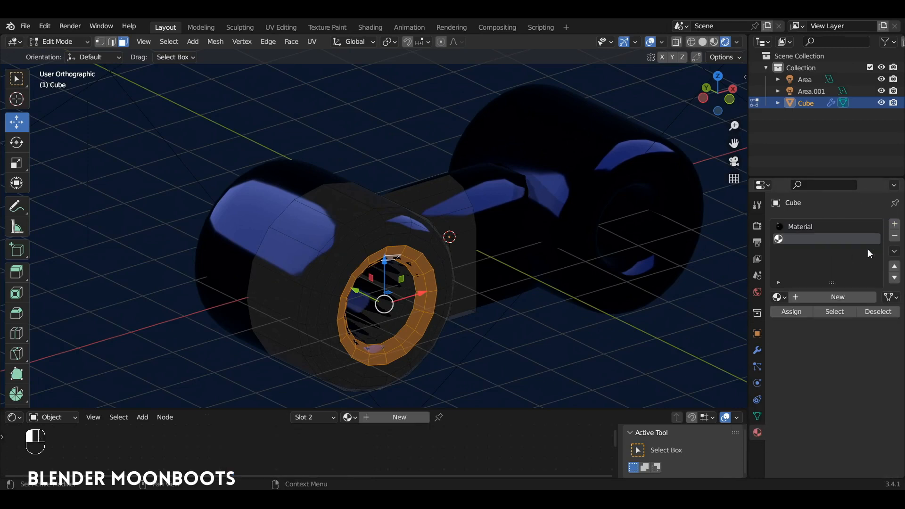
{"action": "left_click", "coordinate": [826, 298]}
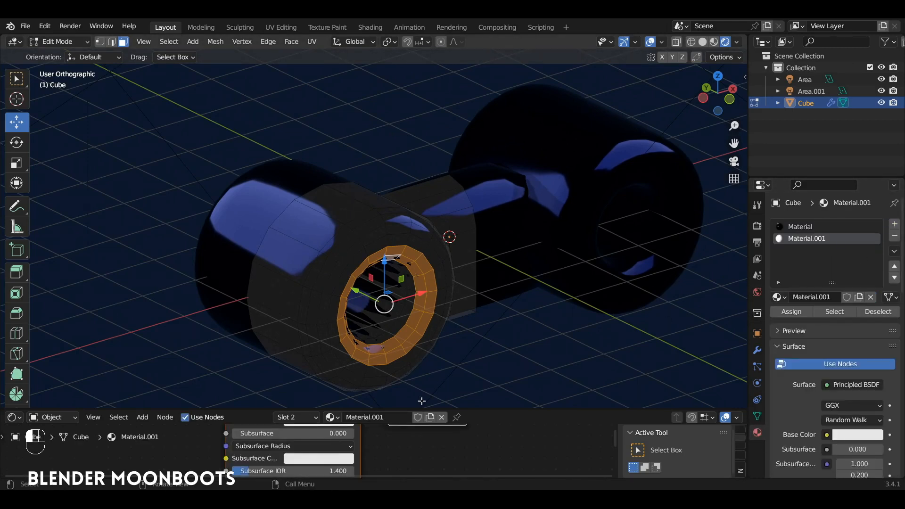
Step: Enlarge the node editor and switch the new material's Principled BSDF node to an Emission shader
{"action": "left_click_drag", "start_coordinate": [417, 408], "coordinate": [339, 268]}
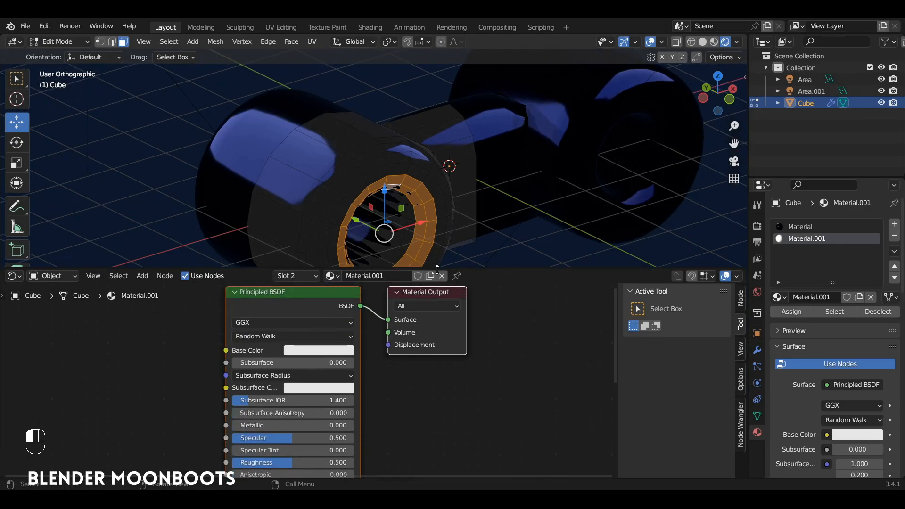
{"action": "left_click", "coordinate": [308, 303]}
{"action": "left_click_drag", "start_coordinate": [281, 297], "coordinate": [267, 331]}
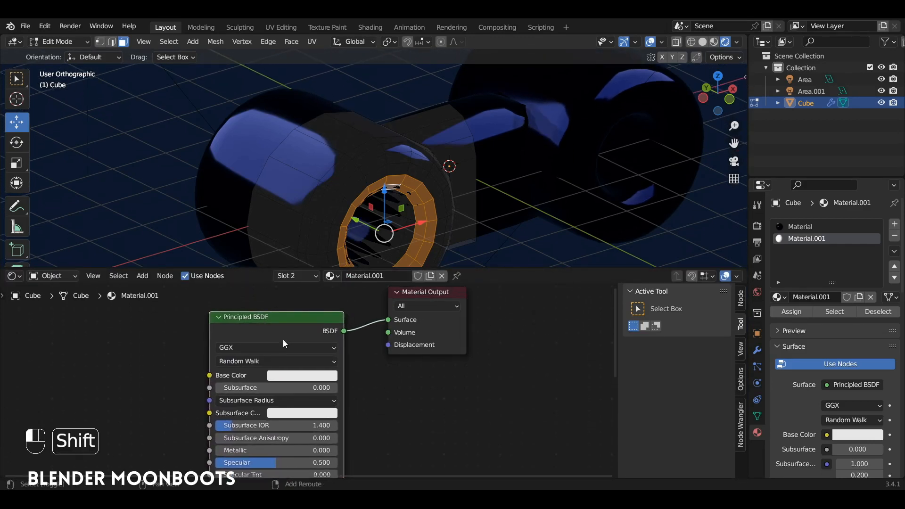
{"action": "key", "text": "shift+s"}
{"action": "mouse_move", "coordinate": [284, 340]}
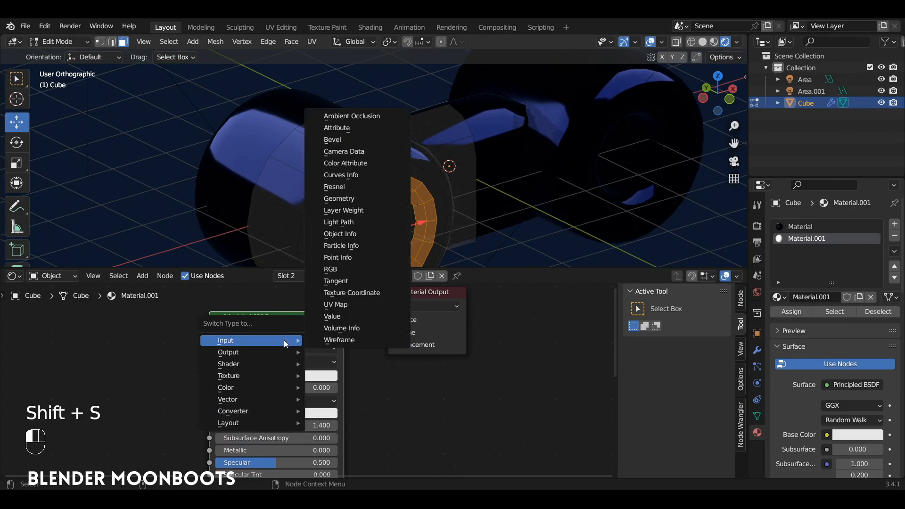
{"action": "mouse_move", "coordinate": [256, 365]}
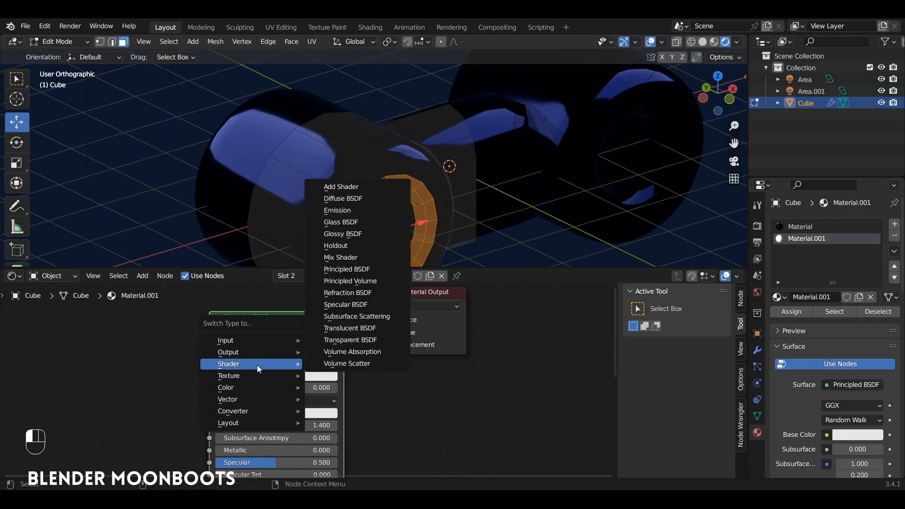
{"action": "left_click", "coordinate": [383, 211]}
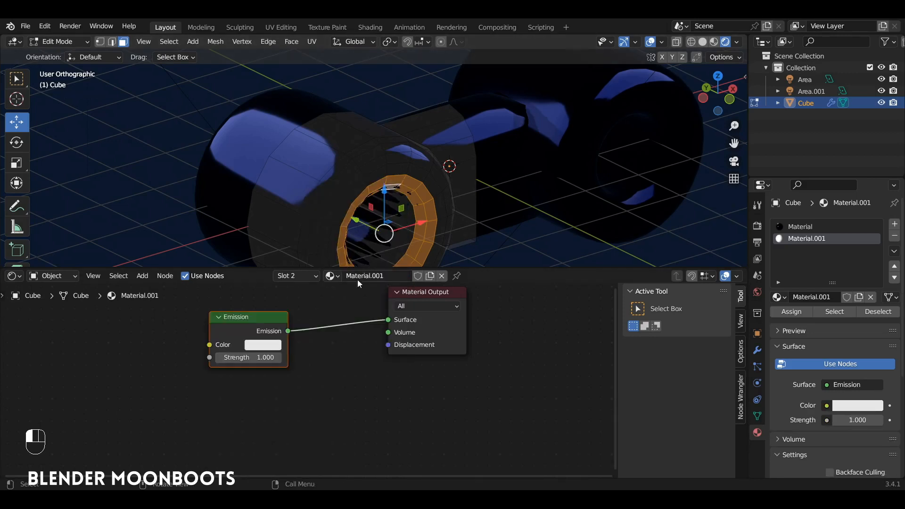
Step: Set the Emission node's Color to a saturated blue and its Strength to 0.910
{"action": "left_click", "coordinate": [263, 344]}
{"action": "left_click_drag", "start_coordinate": [300, 223], "coordinate": [338, 180]}
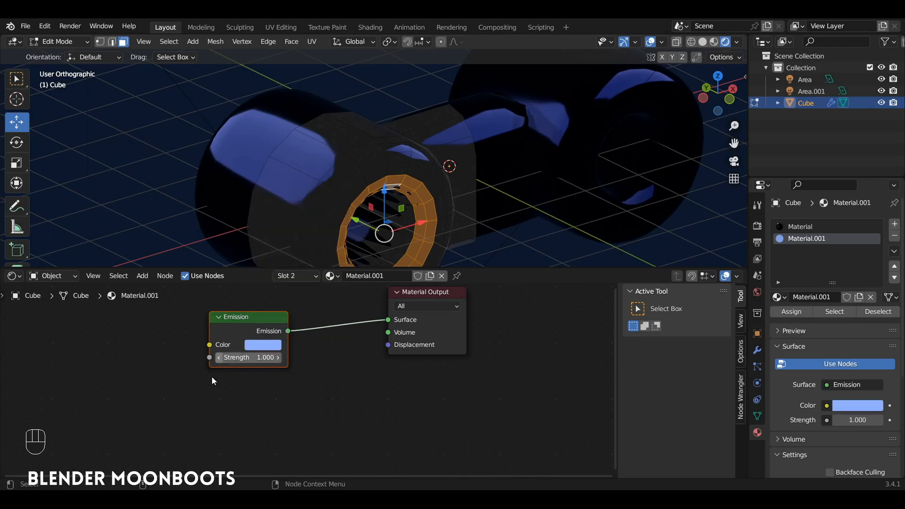
{"action": "left_click_drag", "start_coordinate": [278, 358], "coordinate": [264, 358]}
{"action": "left_click", "coordinate": [276, 345]}
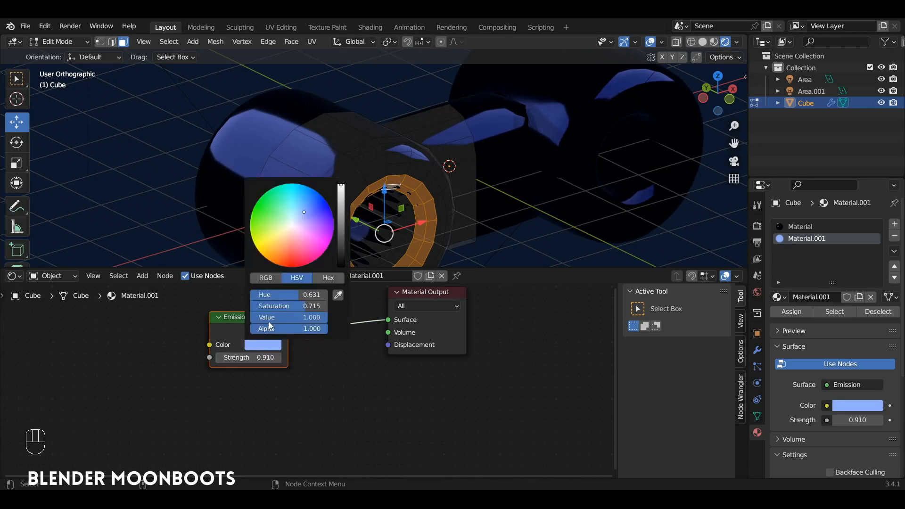
{"action": "left_click_drag", "start_coordinate": [310, 213], "coordinate": [313, 198]}
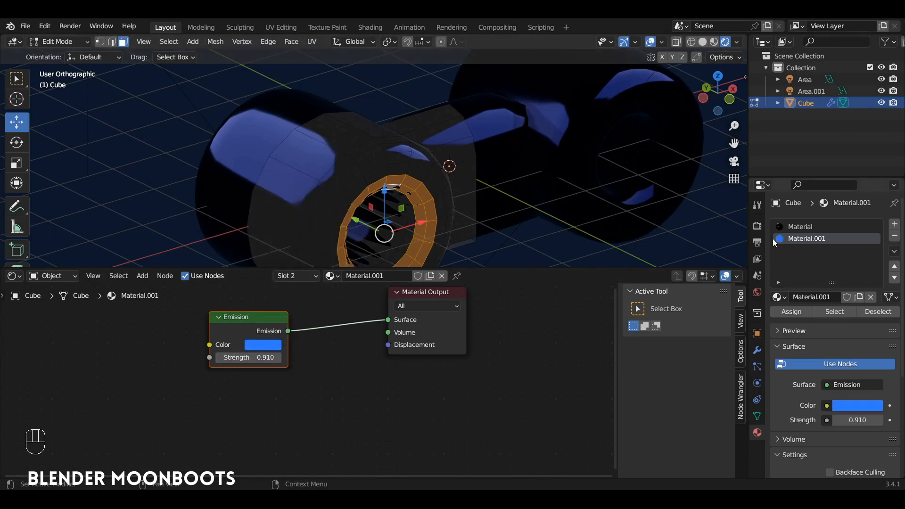
Step: Assign the emission material to the selected rim faces, set its Strength to 6.960 and return to Object Mode
{"action": "left_click", "coordinate": [788, 314]}
{"action": "scroll", "coordinate": [500, 233], "scroll_direction": "down", "scroll_amount": 3}
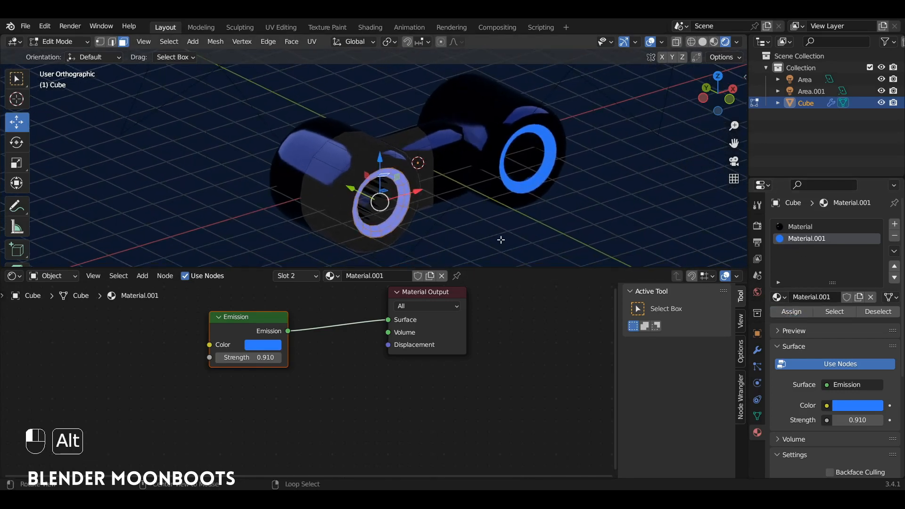
{"action": "left_click_drag", "start_coordinate": [278, 357], "coordinate": [325, 356]}
{"action": "key", "text": "Tab"}
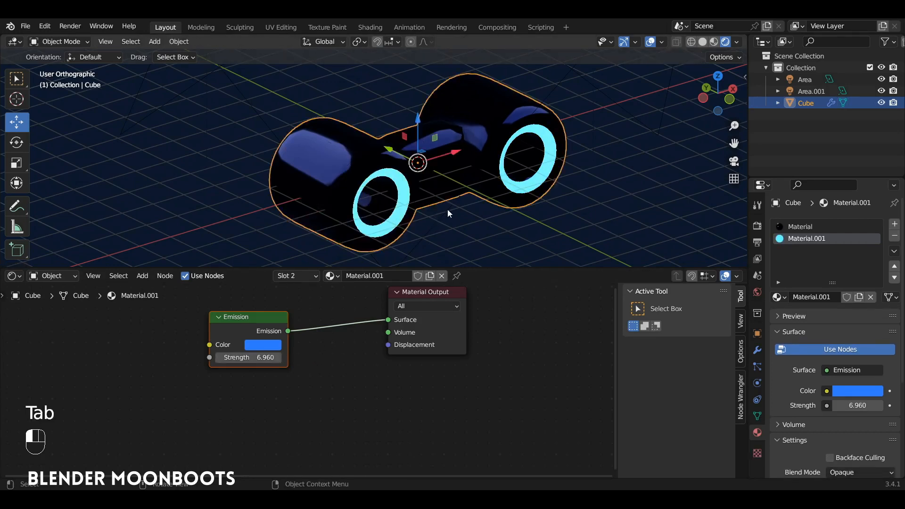
Step: Reduce the node editor's height and enable Bloom for the Eevee render
{"action": "left_click_drag", "start_coordinate": [459, 267], "coordinate": [464, 331]}
{"action": "left_click_drag", "start_coordinate": [474, 271], "coordinate": [728, 206], "text": "alt"}
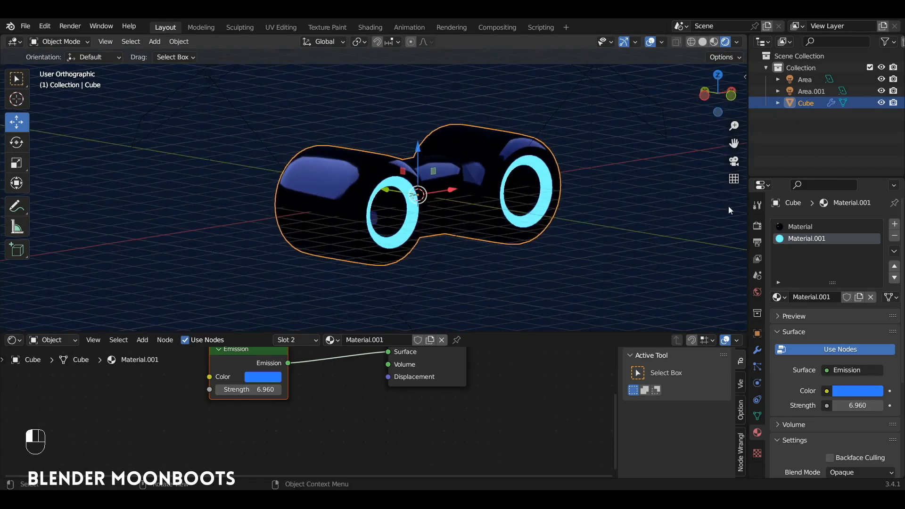
{"action": "left_click", "coordinate": [757, 225]}
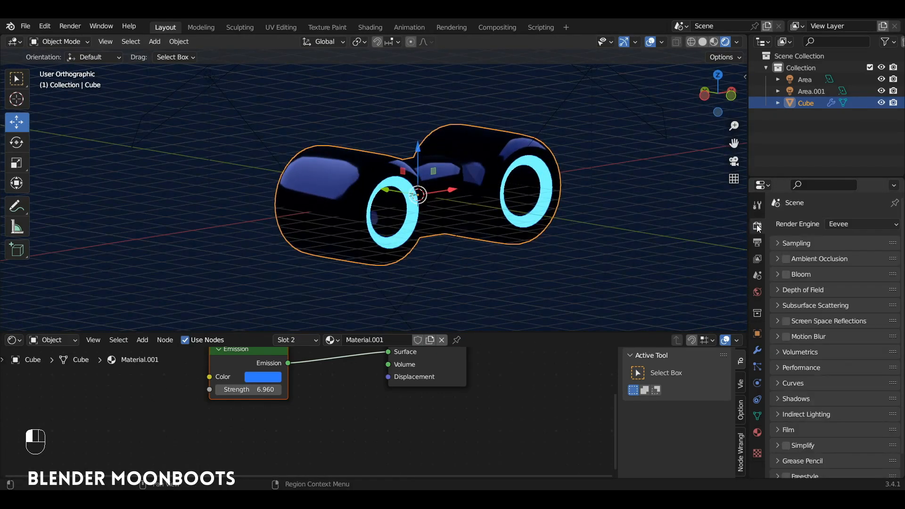
{"action": "left_click", "coordinate": [786, 274]}
{"action": "left_click_drag", "start_coordinate": [557, 241], "coordinate": [534, 179], "text": "alt"}
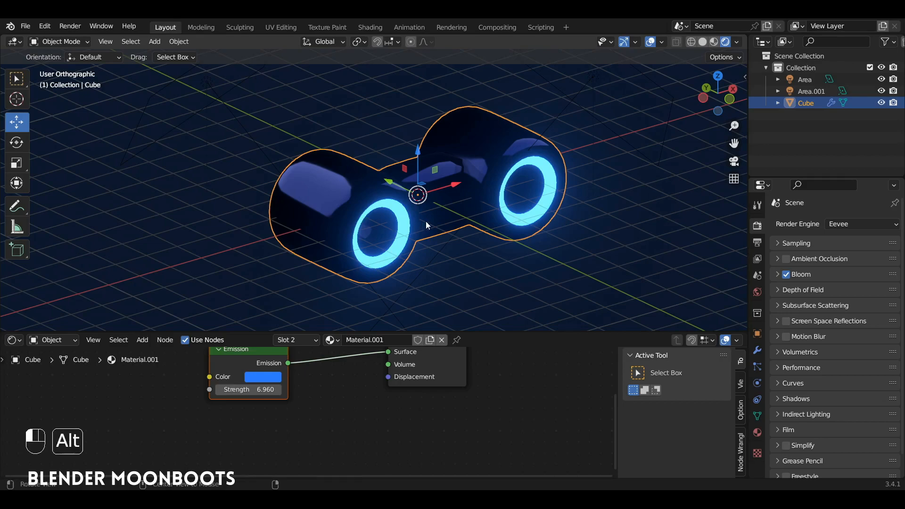
{"action": "left_click_drag", "start_coordinate": [426, 222], "coordinate": [450, 198], "text": "alt"}
Step: Set the Bloom Intensity to 0.100 and its Radius to 4.709
{"action": "left_click", "coordinate": [784, 277]}
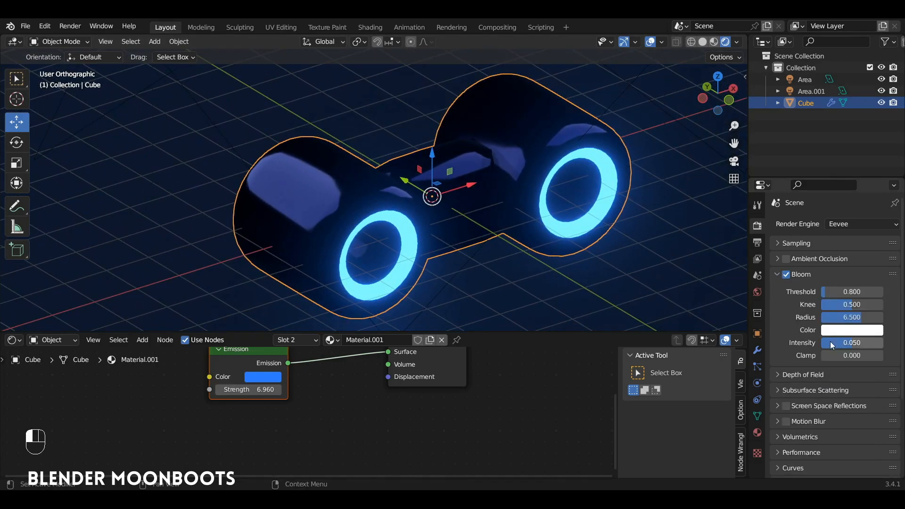
{"action": "left_click_drag", "start_coordinate": [833, 344], "coordinate": [895, 344]}
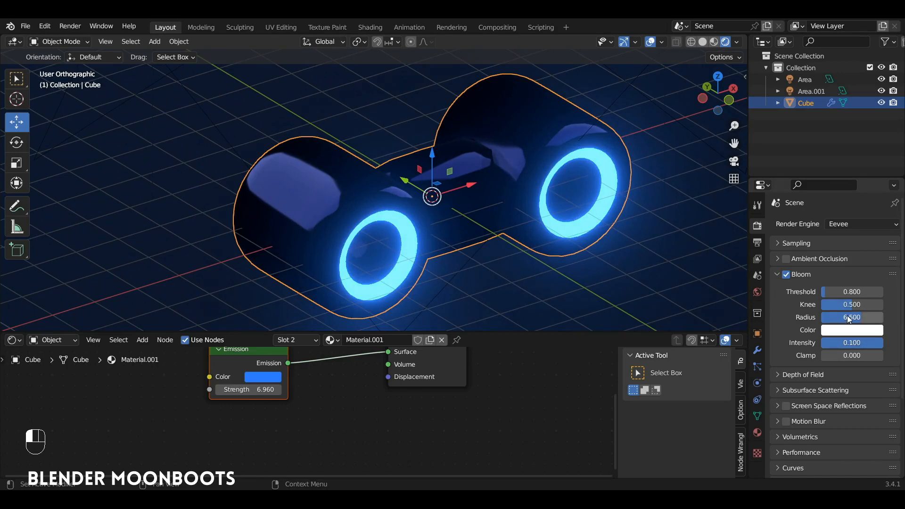
{"action": "left_click_drag", "start_coordinate": [848, 315], "coordinate": [827, 315]}
{"action": "left_click_drag", "start_coordinate": [567, 238], "coordinate": [546, 302], "text": "alt"}
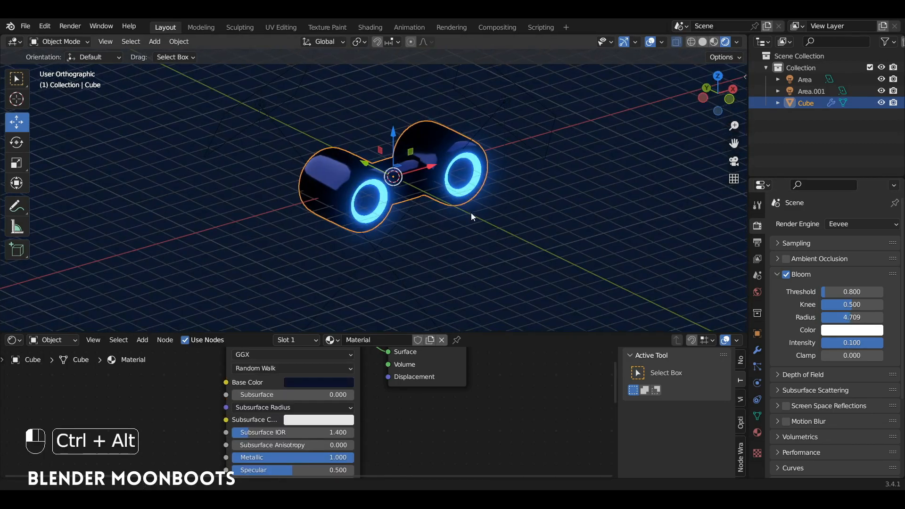
Step: Switch the viewport to solid shading with X-ray turned off
{"action": "left_click_drag", "start_coordinate": [471, 213], "coordinate": [471, 249], "text": "ctrl+alt"}
{"action": "left_click_drag", "start_coordinate": [471, 248], "coordinate": [437, 282], "text": "alt+shift"}
{"action": "left_click_drag", "start_coordinate": [437, 282], "coordinate": [438, 302], "text": "alt+shift"}
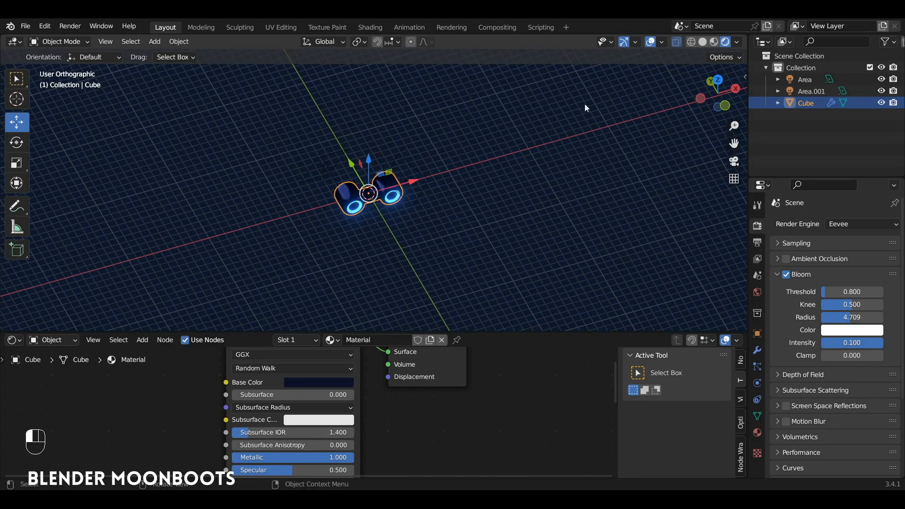
{"action": "left_click", "coordinate": [703, 42]}
{"action": "key", "text": "alt+z"}
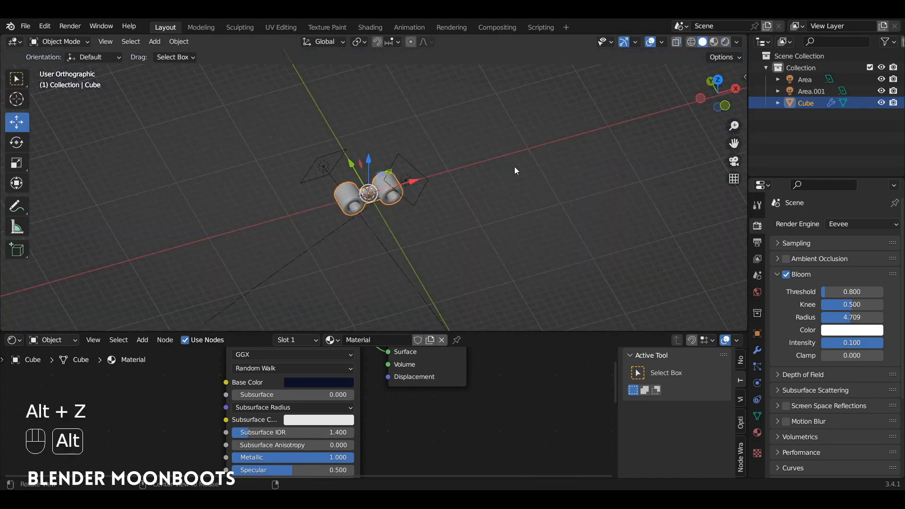
Step: Add a Bezier curve at the scene origin
{"action": "left_click_drag", "start_coordinate": [434, 186], "coordinate": [443, 183], "text": "alt"}
{"action": "key", "text": "shift+a"}
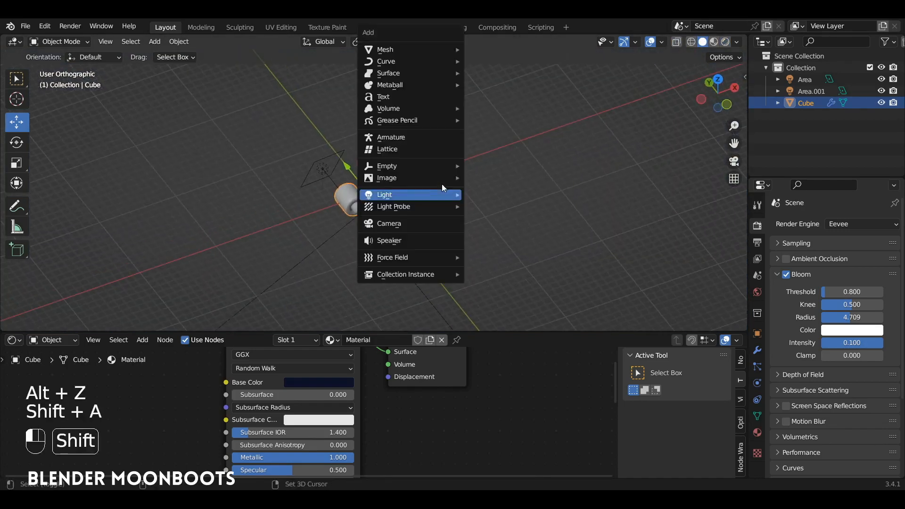
{"action": "left_click", "coordinate": [394, 49]}
{"action": "mouse_move", "coordinate": [392, 61]}
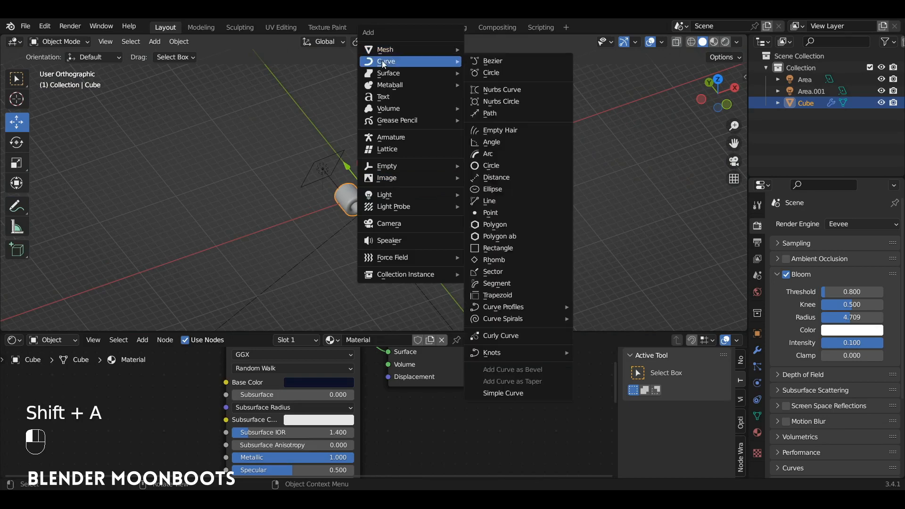
{"action": "left_click", "coordinate": [516, 60]}
Step: Enter Edit Mode on the Bezier curve and scale all its points up until it extends well beyond both ends of the link
{"action": "key", "text": "Tab"}
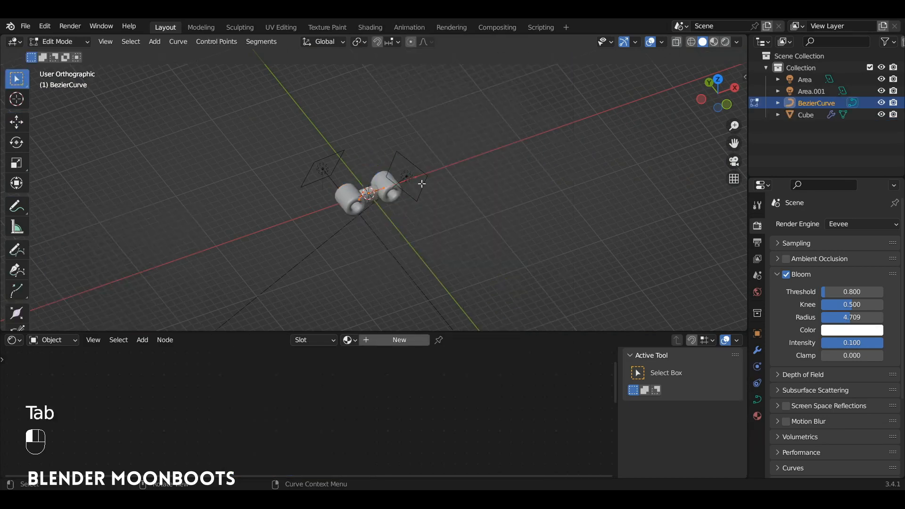
{"action": "key", "text": "s"}
{"action": "left_click", "coordinate": [652, 168]}
{"action": "key", "text": "s"}
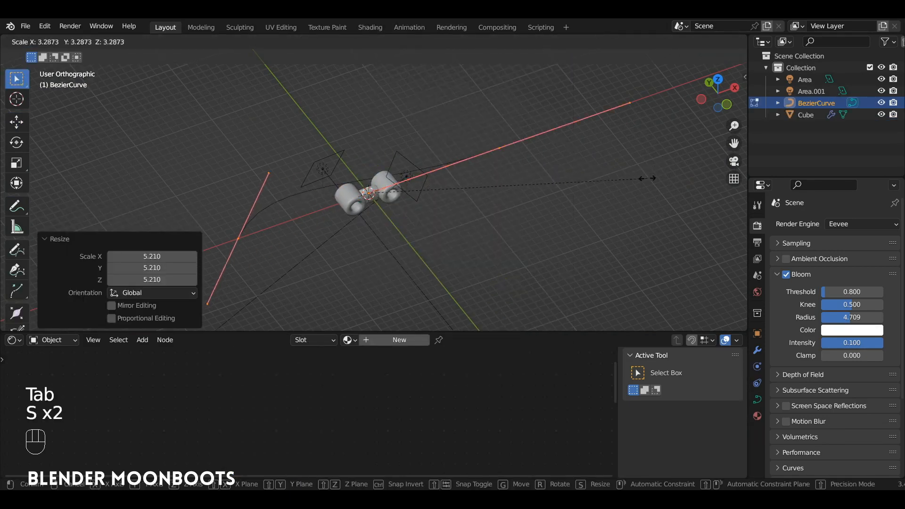
{"action": "left_click", "coordinate": [682, 172]}
Step: Rotate the curve's end point on the positive X side 51.7° about Z, scale its handles by 0.835 and return to Object Mode
{"action": "left_click", "coordinate": [521, 140]}
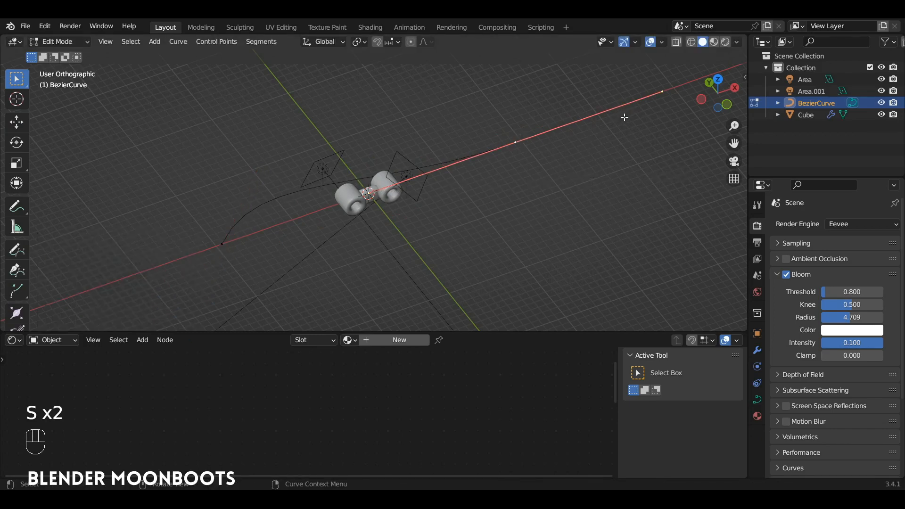
{"action": "key", "text": "r"}
{"action": "left_click", "coordinate": [547, 85]}
{"action": "key", "text": "s"}
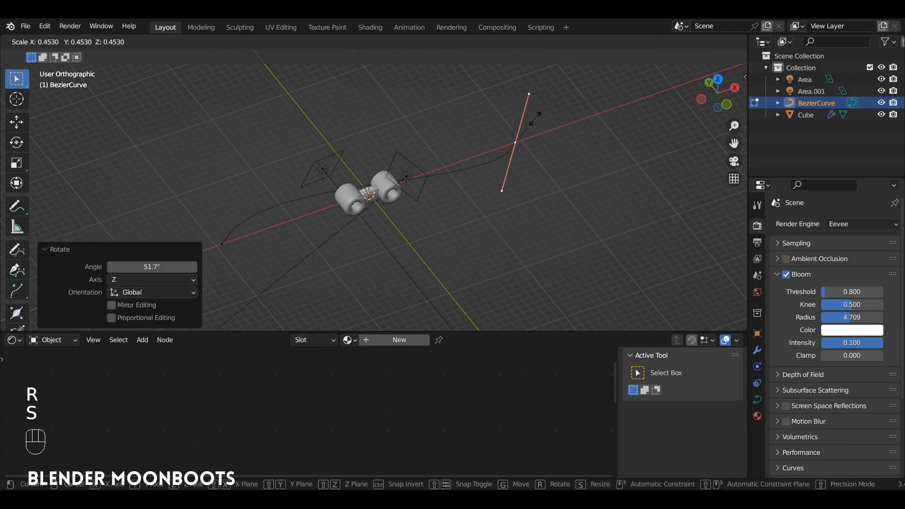
{"action": "left_click", "coordinate": [547, 94]}
{"action": "left_click_drag", "start_coordinate": [459, 163], "coordinate": [453, 202], "text": "ctrl+alt"}
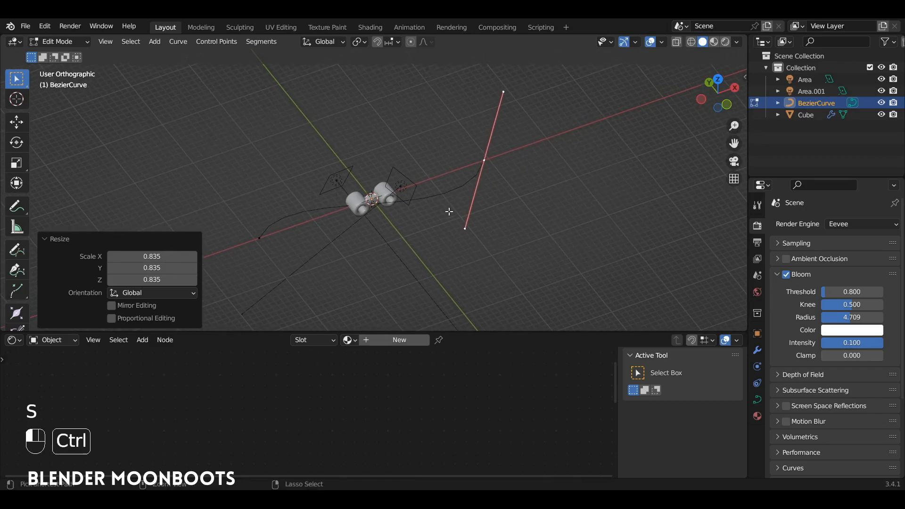
{"action": "key", "text": "Tab"}
Step: Add a Follow Path constraint to the link and pick the Bezier curve as its target
{"action": "left_click", "coordinate": [383, 188]}
{"action": "left_click_drag", "start_coordinate": [382, 191], "coordinate": [383, 206], "text": "alt"}
{"action": "left_click_drag", "start_coordinate": [383, 206], "coordinate": [415, 195], "text": "ctrl+alt"}
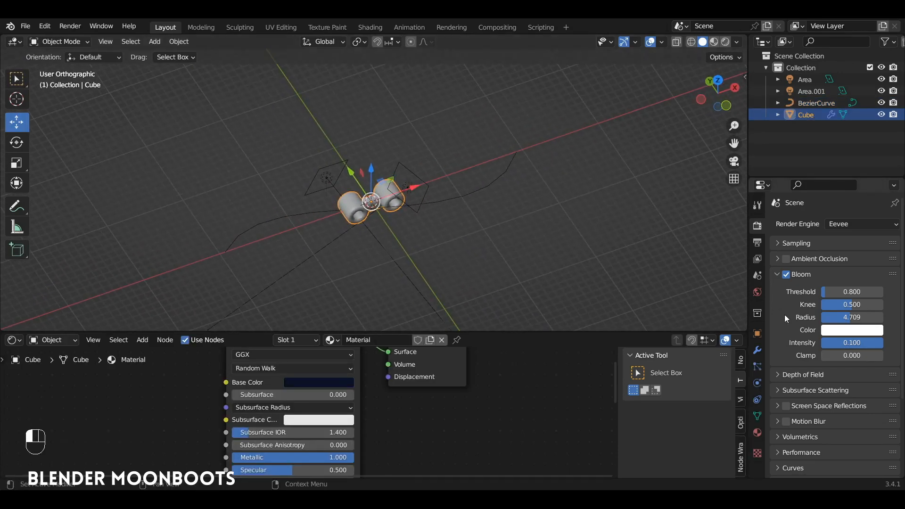
{"action": "left_click", "coordinate": [758, 401]}
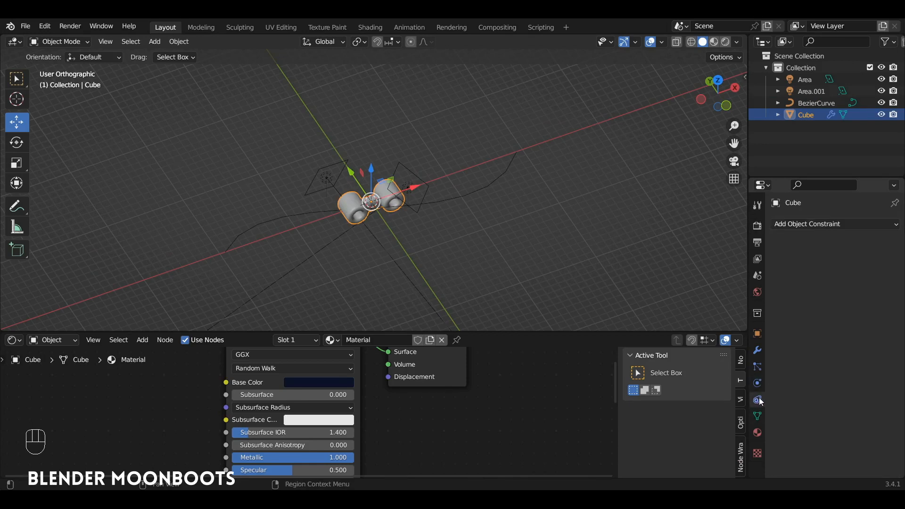
{"action": "left_click", "coordinate": [809, 225]}
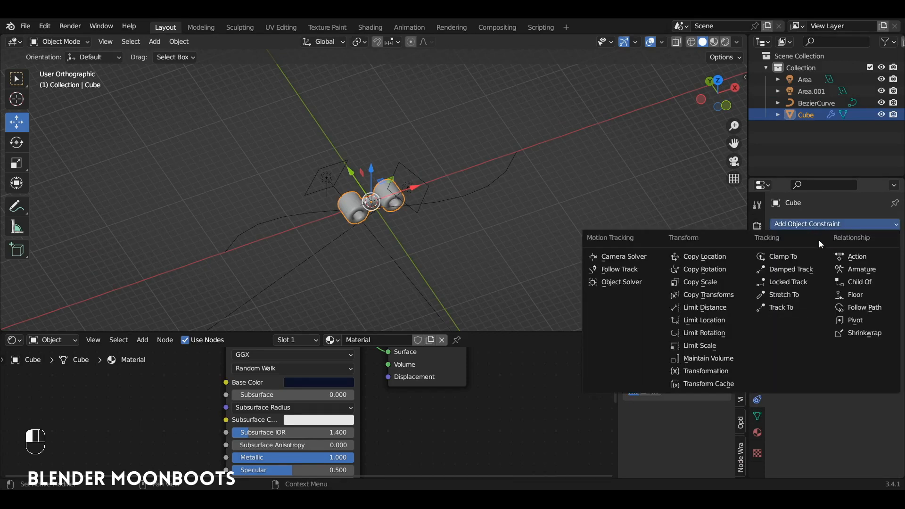
{"action": "left_click", "coordinate": [874, 309]}
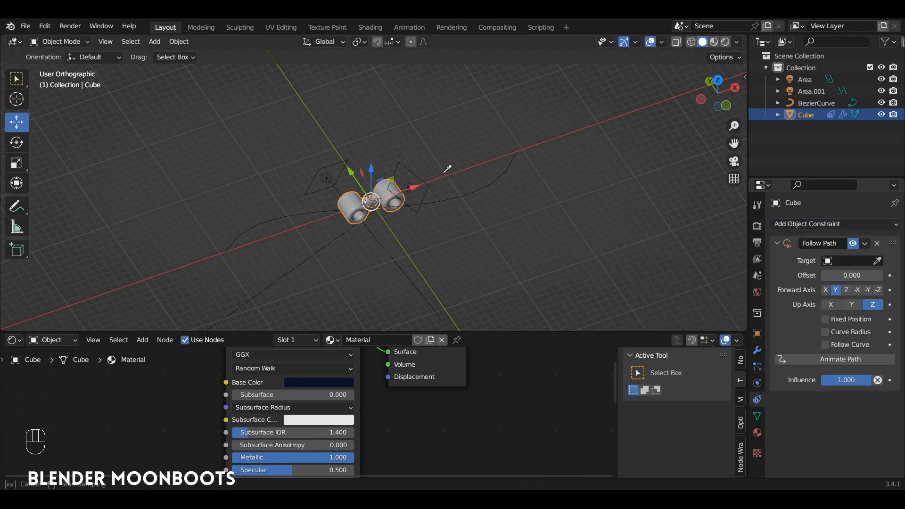
{"action": "left_click", "coordinate": [465, 197]}
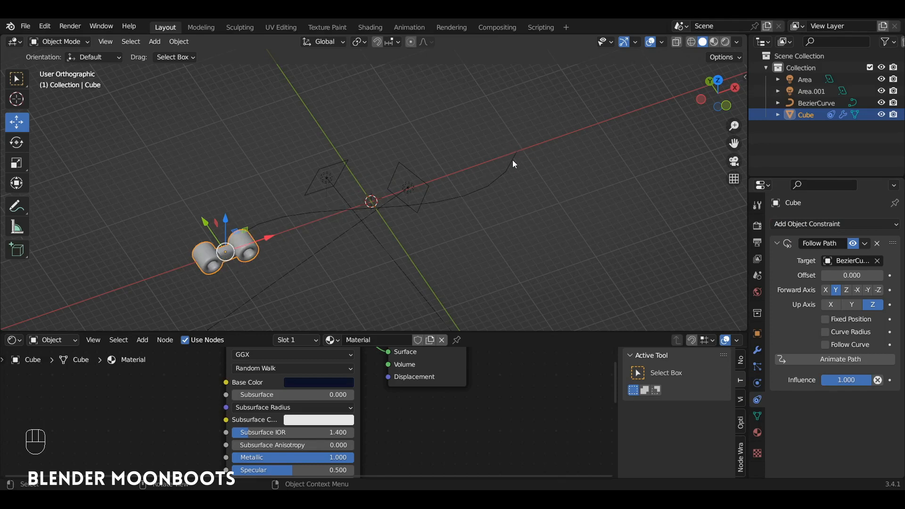
Step: Switch the direction of the Bezier curve in Edit Mode and return to Object Mode
{"action": "left_click", "coordinate": [473, 196]}
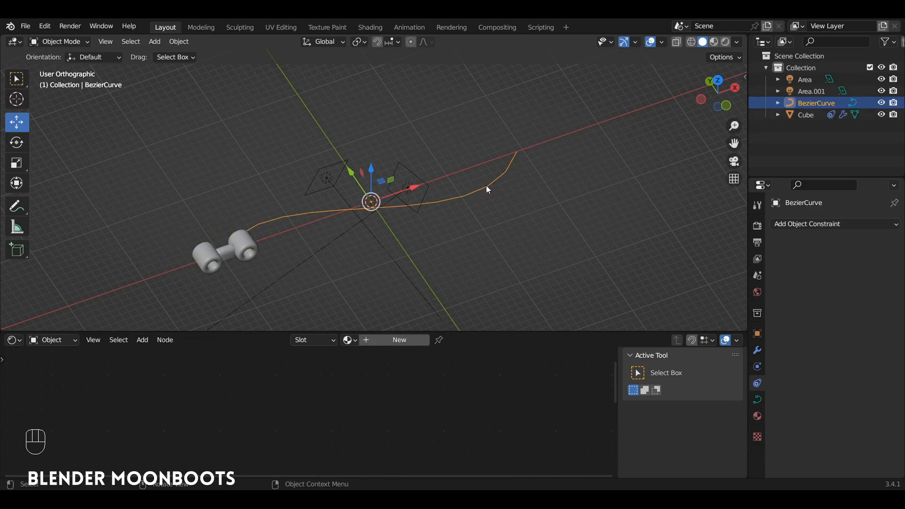
{"action": "key", "text": "Tab"}
{"action": "right_click", "coordinate": [477, 161]}
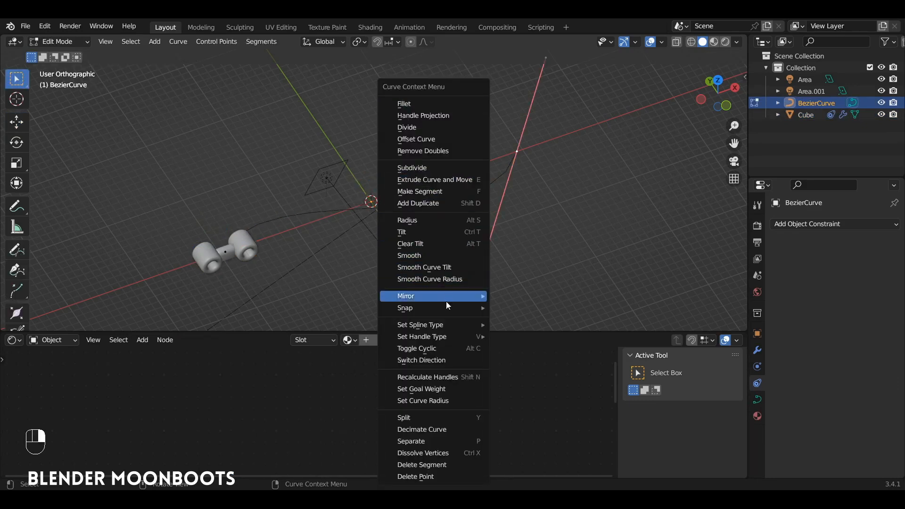
{"action": "left_click", "coordinate": [446, 360]}
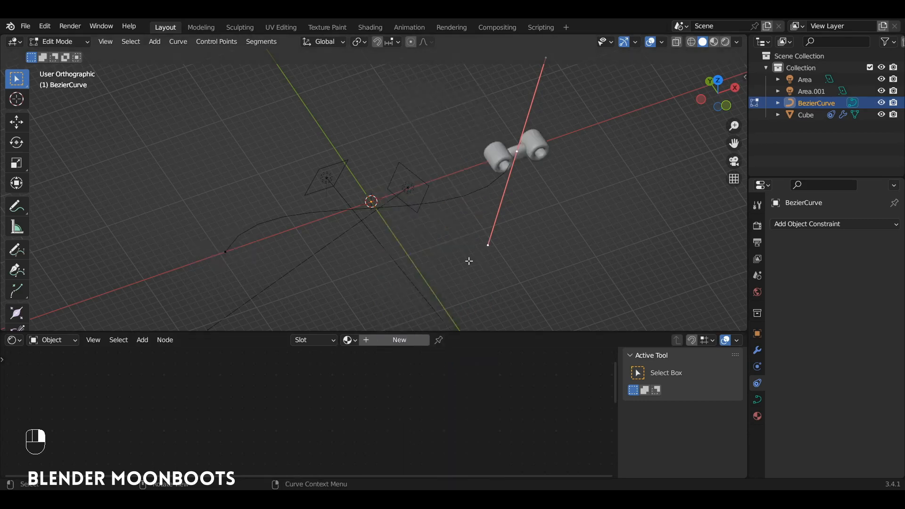
{"action": "key", "text": "Tab"}
Step: Select the link and enable Follow Curve in its Follow Path constraint
{"action": "mouse_move", "coordinate": [508, 166]}
{"action": "left_mouse_down", "text": "alt"}
{"action": "mouse_move", "coordinate": [530, 140]}
{"action": "mouse_move", "coordinate": [513, 175]}
{"action": "mouse_move", "coordinate": [516, 153]}
{"action": "left_mouse_up", "text": "alt"}
{"action": "left_click", "coordinate": [520, 149]}
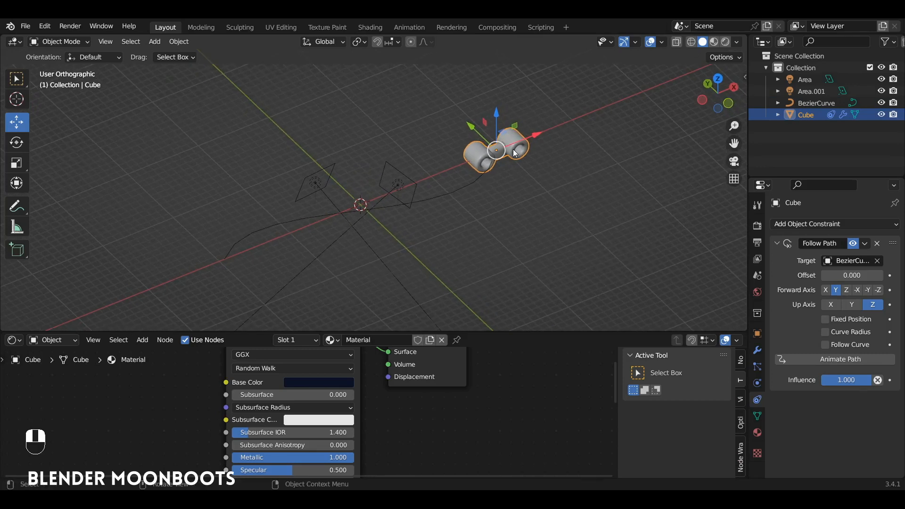
{"action": "left_click", "coordinate": [826, 346]}
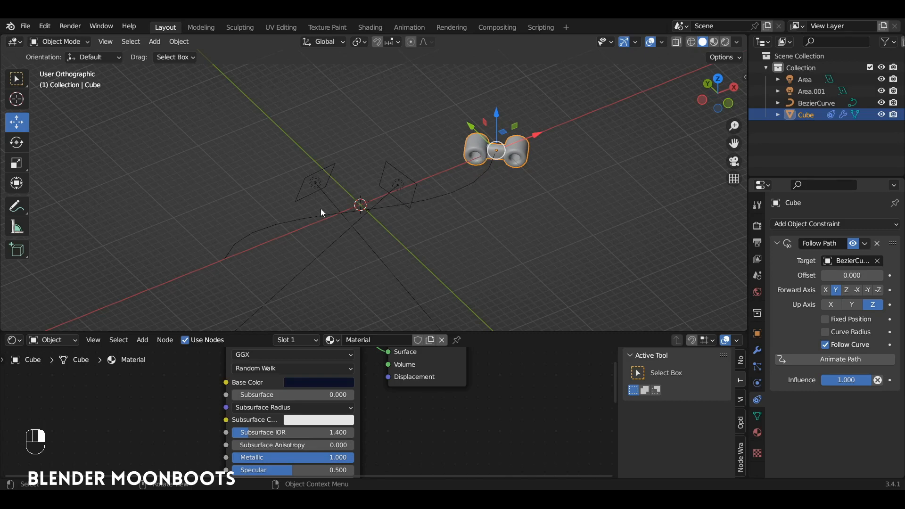
{"action": "left_click_drag", "start_coordinate": [499, 150], "coordinate": [493, 171], "text": "alt"}
{"action": "key", "text": "Tab"}
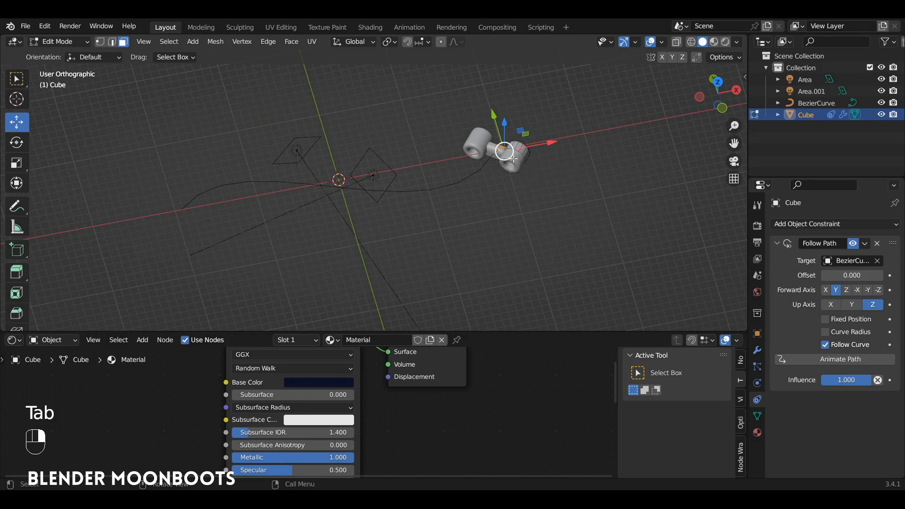
{"action": "key", "text": "Tab"}
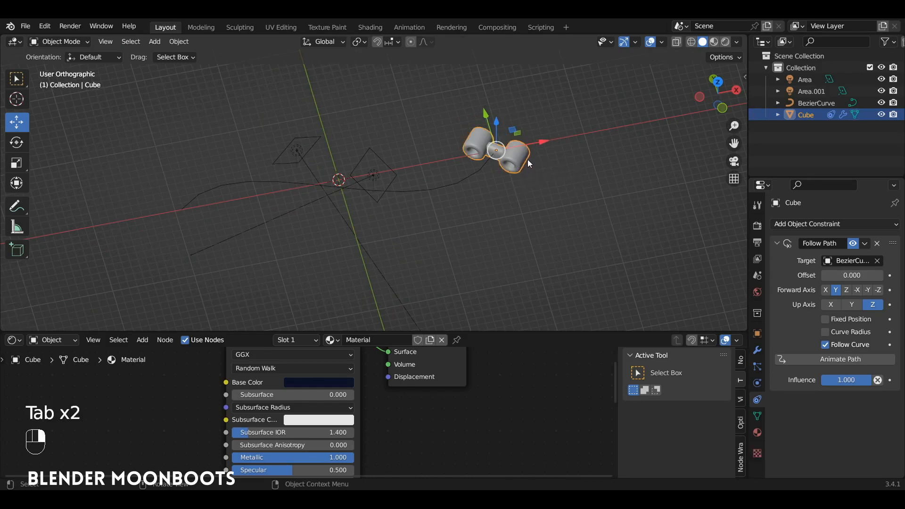
{"action": "key", "text": "r"}
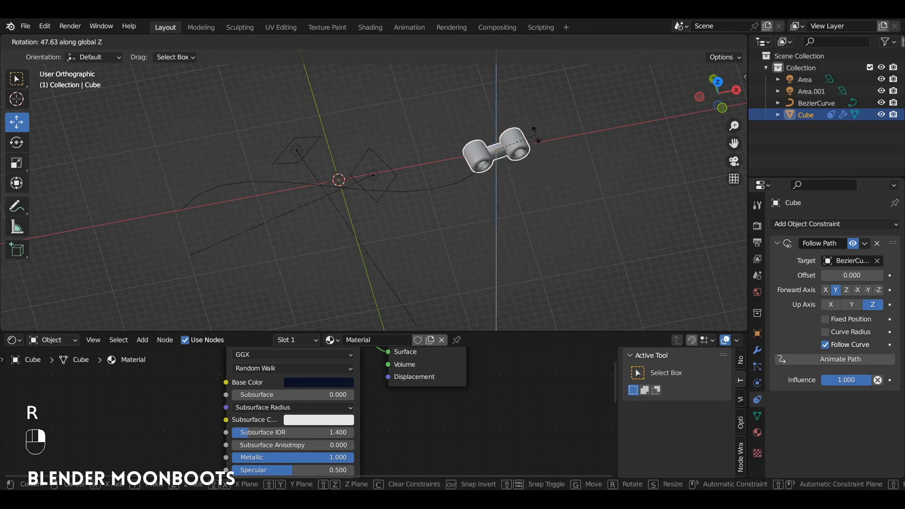
{"action": "left_click", "coordinate": [525, 140]}
{"action": "key", "text": "ctrl+z"}
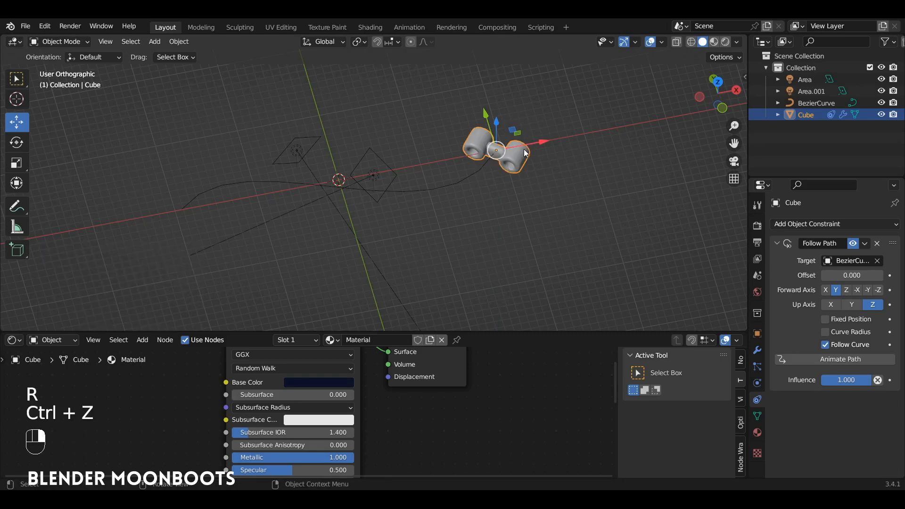
Step: Rotate the link 90° about the Z axis and briefly play the animation
{"action": "type", "text": "rz90"}
{"action": "left_click", "coordinate": [525, 149]}
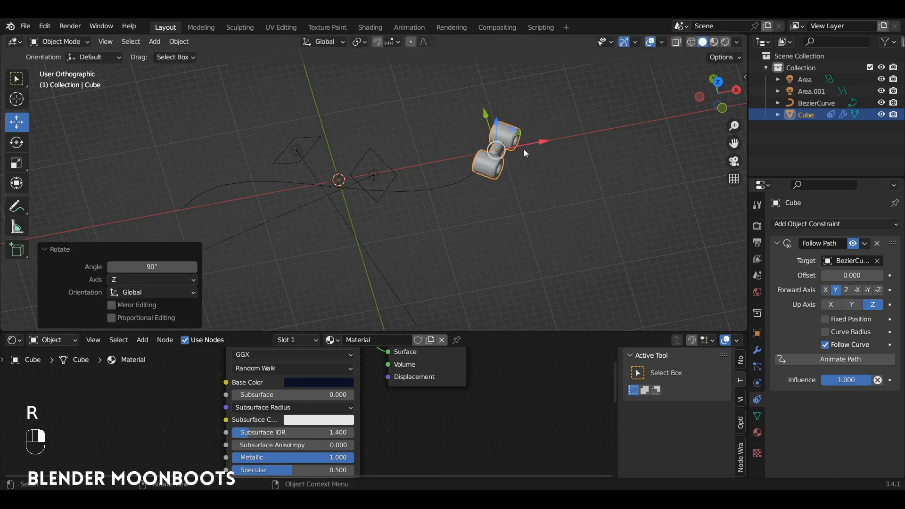
{"action": "key", "text": "space"}
{"action": "key", "text": "space"}
Step: Select the Bezier curve and set its preview resolution to 24
{"action": "left_click", "coordinate": [417, 191]}
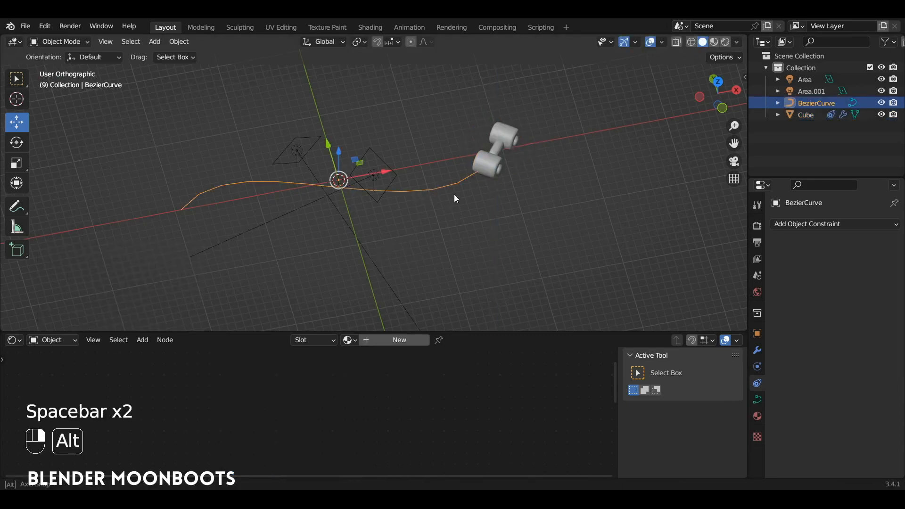
{"action": "left_click_drag", "start_coordinate": [454, 194], "coordinate": [477, 182], "text": "alt"}
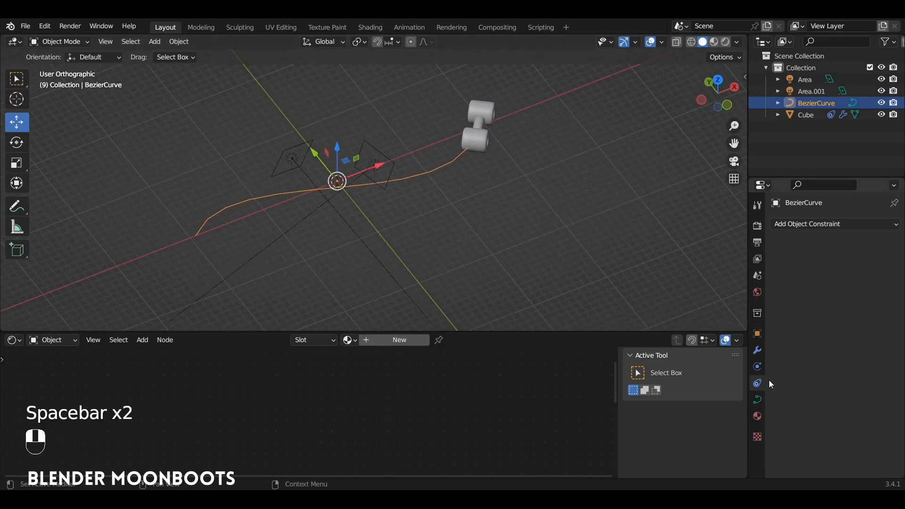
{"action": "left_click", "coordinate": [757, 400]}
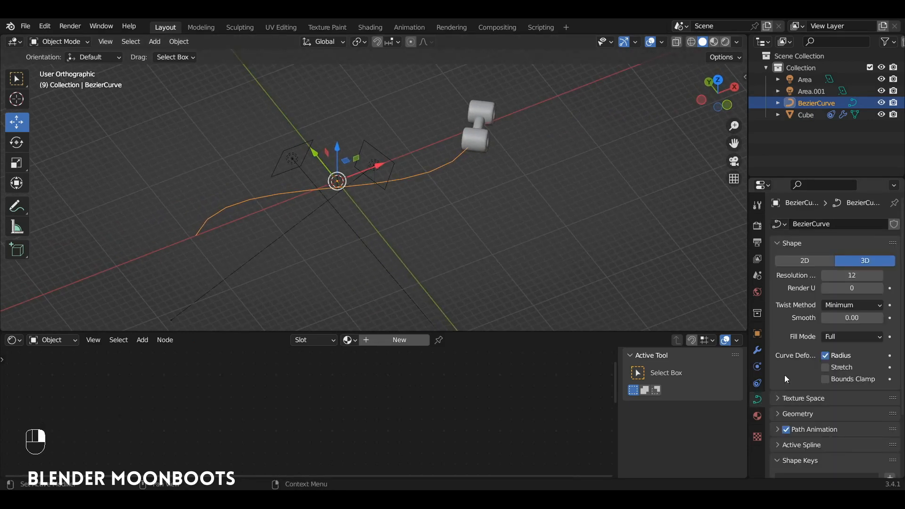
{"action": "left_click", "coordinate": [777, 246]}
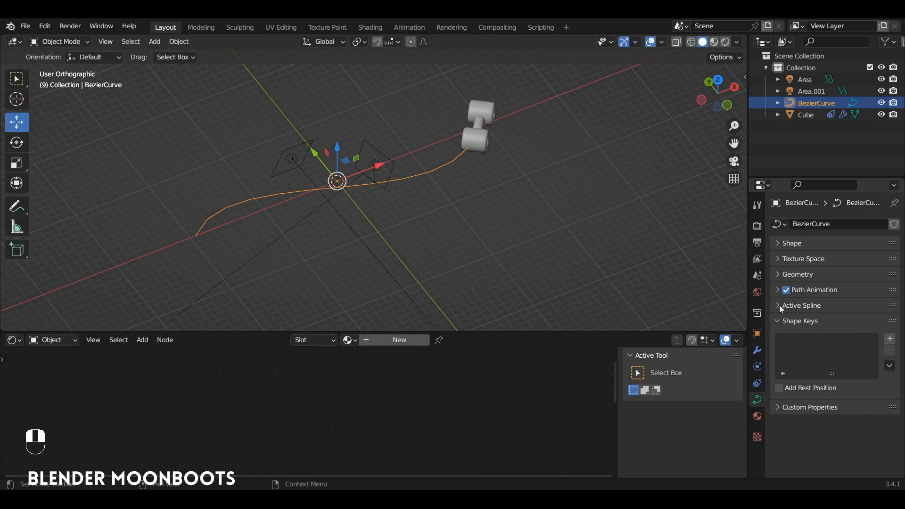
{"action": "left_click", "coordinate": [778, 245]}
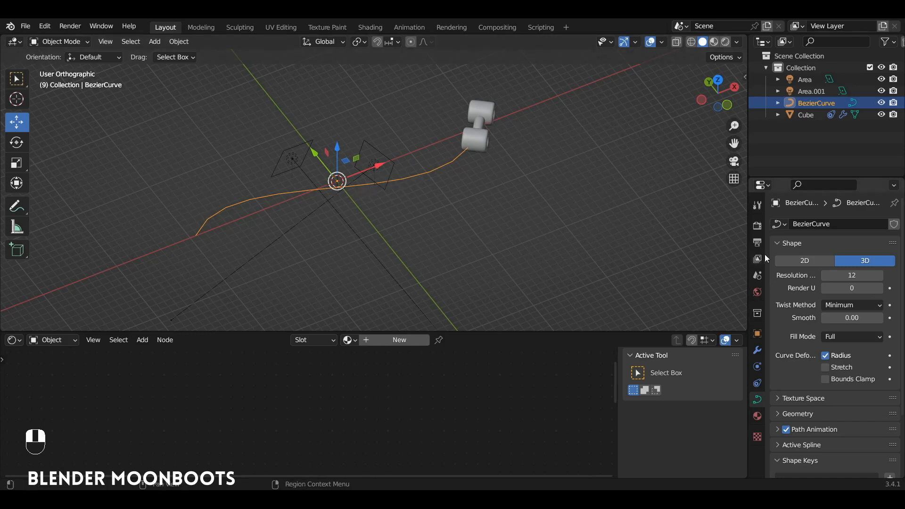
{"action": "type", "text": "20"}
{"action": "key", "text": "Return"}
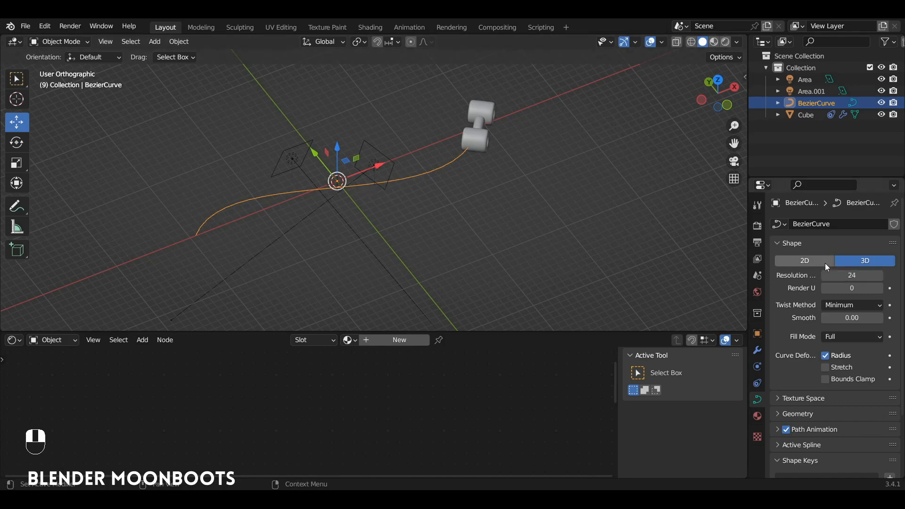
{"action": "left_click", "coordinate": [777, 243]}
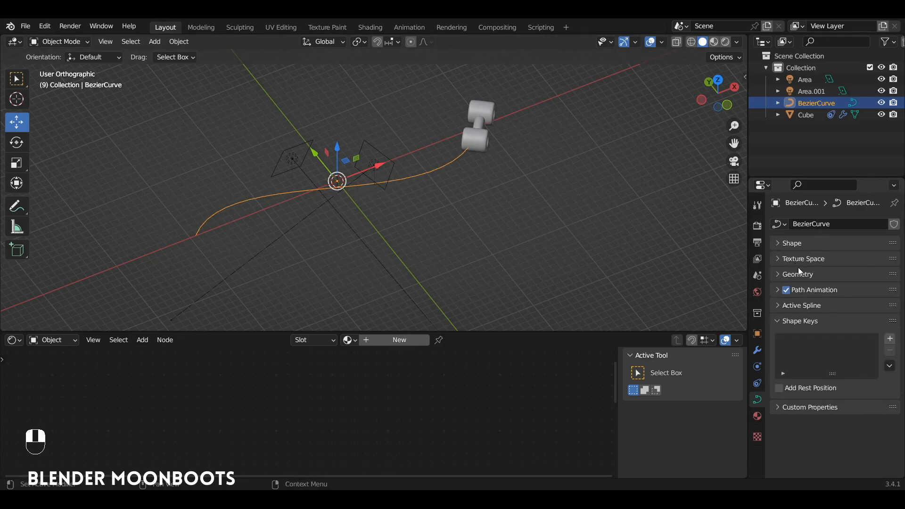
Step: Show the curve's path animation settings and set its evaluation time to 0
{"action": "left_click", "coordinate": [774, 291]}
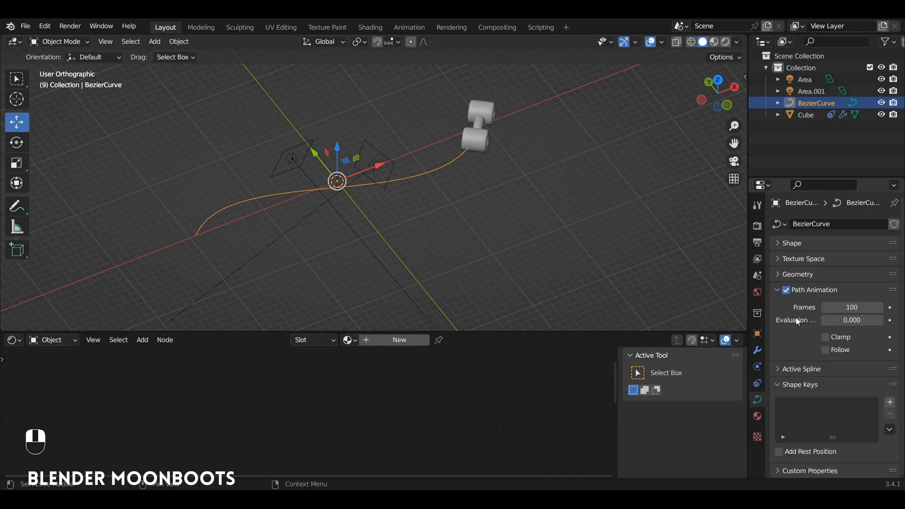
{"action": "left_click_drag", "start_coordinate": [831, 319], "coordinate": [851, 320]}
{"action": "left_click", "coordinate": [850, 321]}
{"action": "type", "text": "0"}
{"action": "key", "text": "Return"}
Step: Switch the node editor to a Dope Sheet and keyframe the curve's evaluation time of 0 at frame 1
{"action": "key", "text": "shift+F12"}
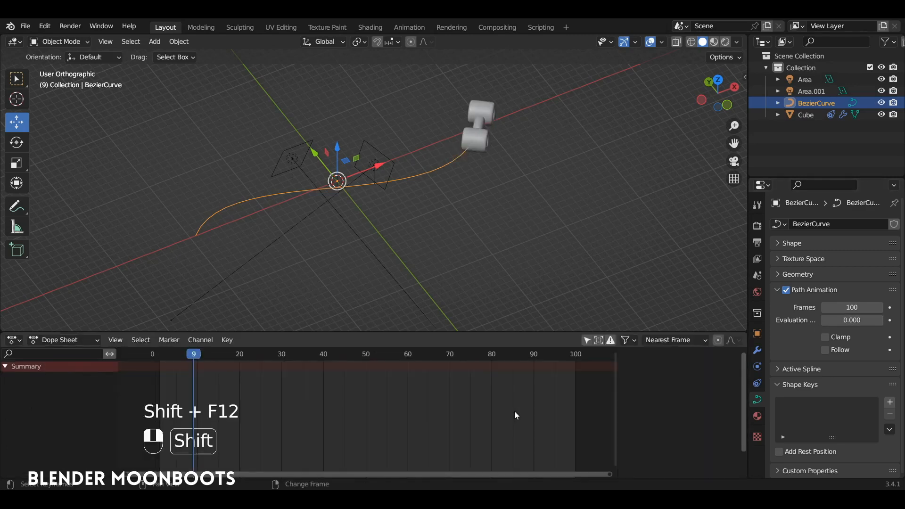
{"action": "left_click", "coordinate": [188, 358]}
{"action": "left_click_drag", "start_coordinate": [187, 359], "coordinate": [161, 366]}
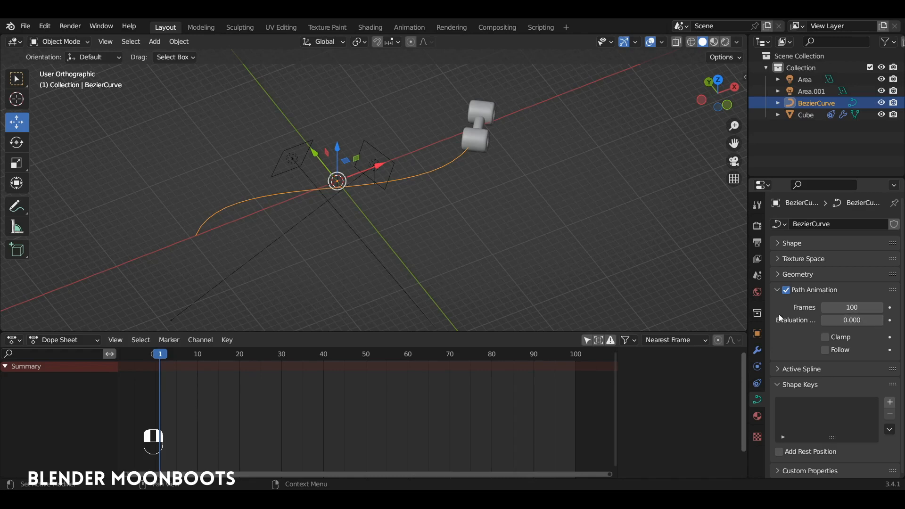
{"action": "left_click_drag", "start_coordinate": [748, 319], "coordinate": [689, 320]}
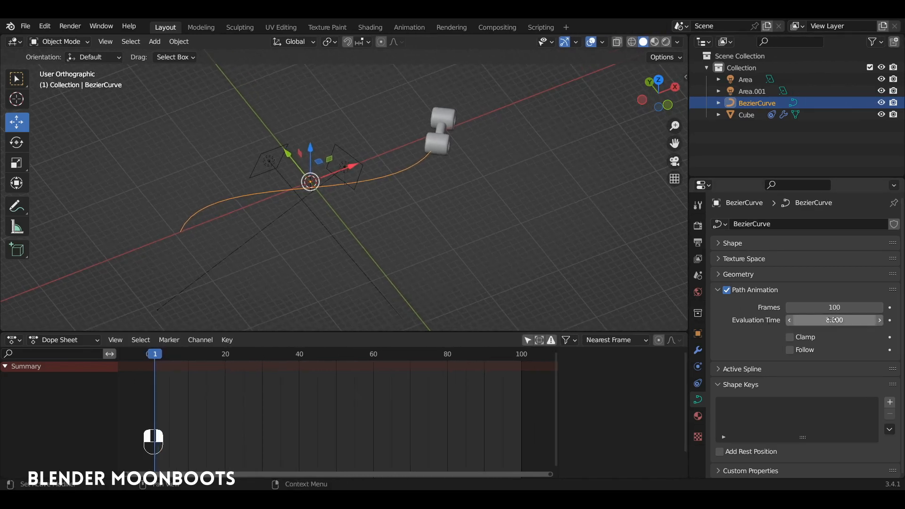
{"action": "key", "text": "i"}
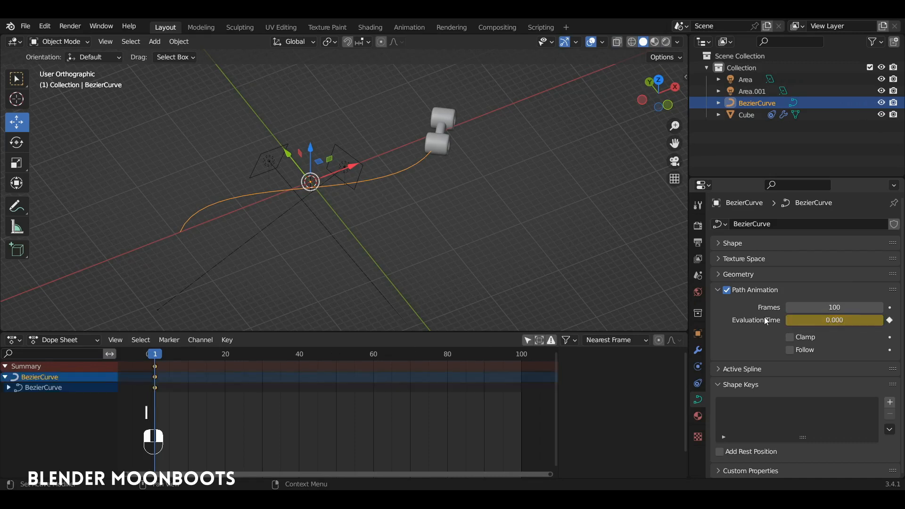
Step: Keyframe the curve's evaluation time at 100 on frame 100
{"action": "left_click_drag", "start_coordinate": [157, 366], "coordinate": [520, 365]}
{"action": "left_click_drag", "start_coordinate": [790, 319], "coordinate": [856, 321]}
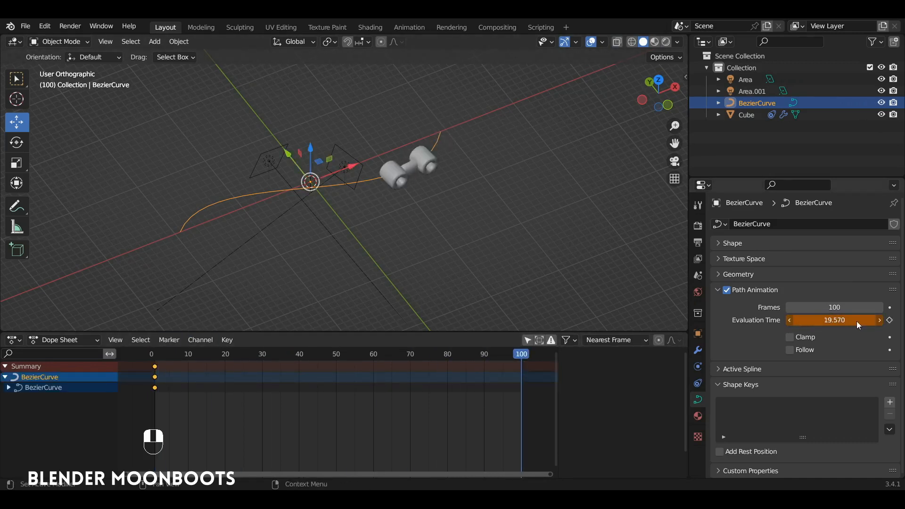
{"action": "left_click", "coordinate": [833, 319]}
{"action": "type", "text": "100"}
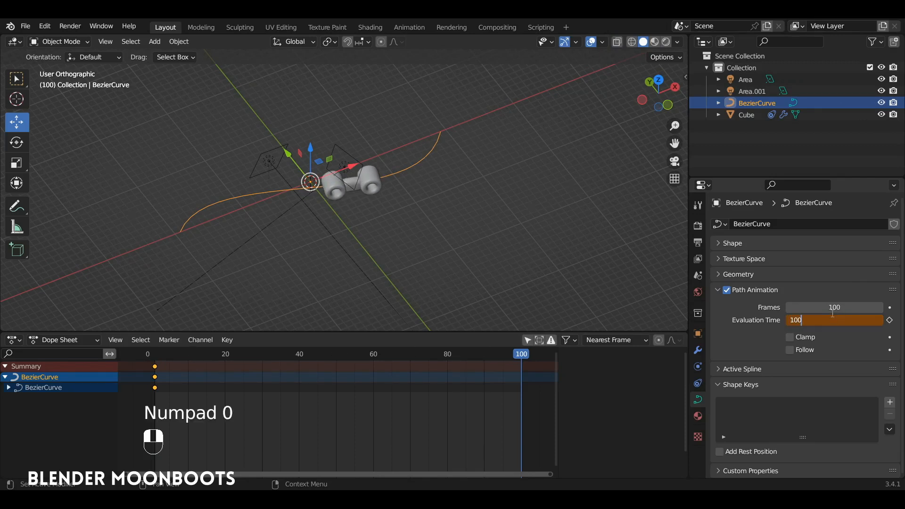
{"action": "key", "text": "Return"}
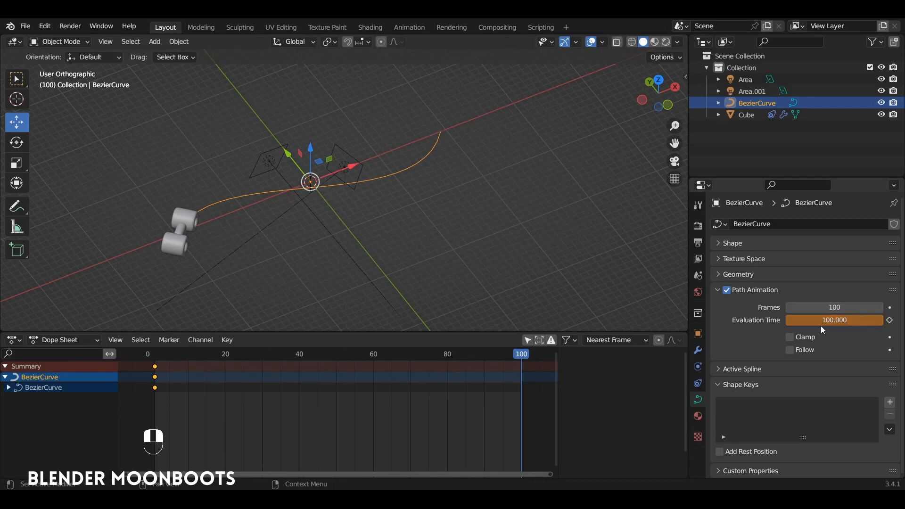
{"action": "mouse_move", "coordinate": [822, 321]}
{"action": "left_mouse_down"}
{"action": "mouse_move", "coordinate": [798, 321]}
{"action": "mouse_move", "coordinate": [819, 323]}
{"action": "left_mouse_up"}
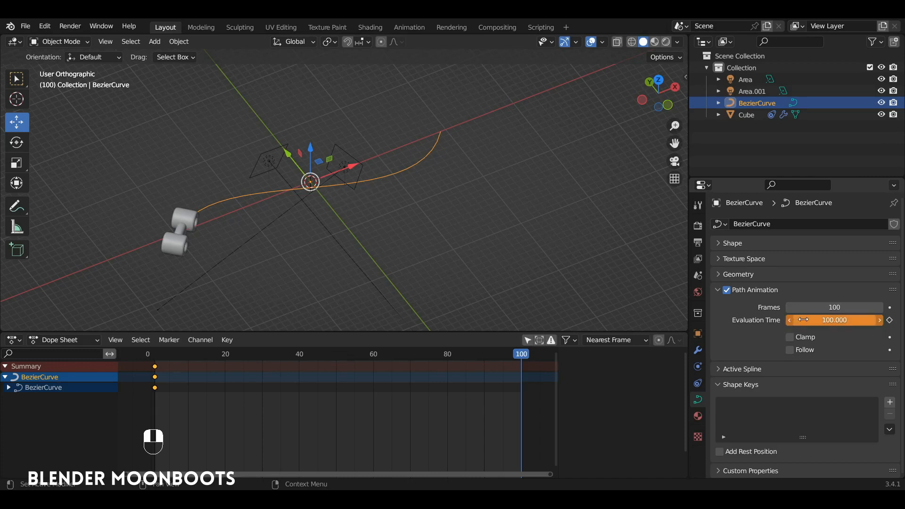
{"action": "key", "text": "i"}
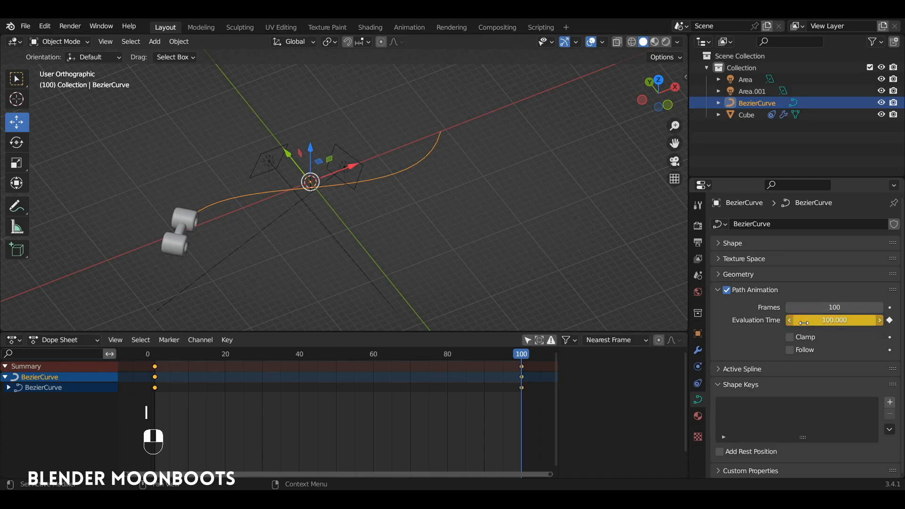
Step: Play the animation to check how the link travels along the curve
{"action": "key", "text": "space"}
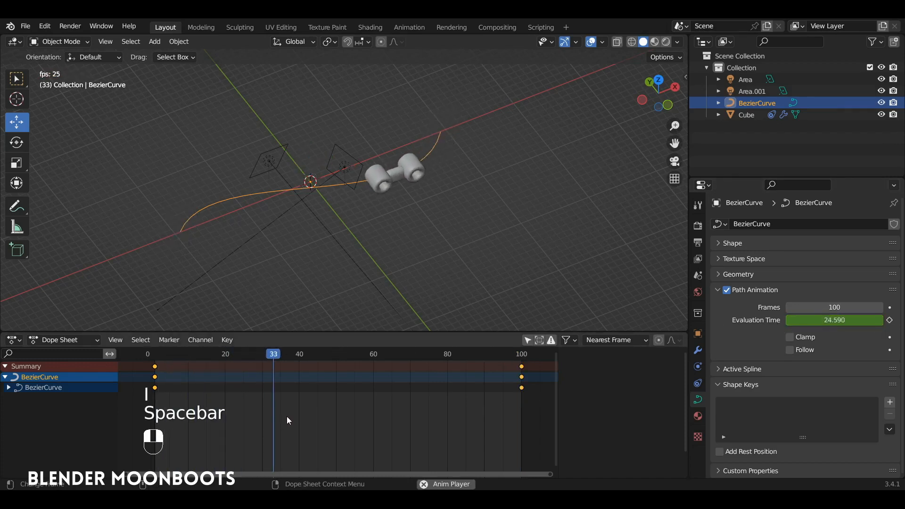
{"action": "middle_click_drag", "start_coordinate": [349, 316], "coordinate": [366, 267]}
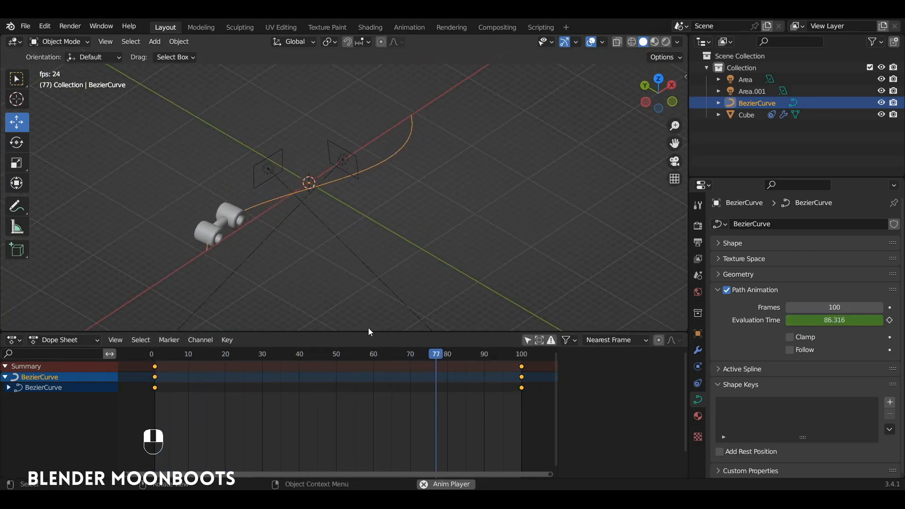
{"action": "key", "text": "space"}
Step: Shift the last evaluation time keyframe to frame 40, end the playback range there and preview it
{"action": "left_click_drag", "start_coordinate": [369, 357], "coordinate": [297, 362]}
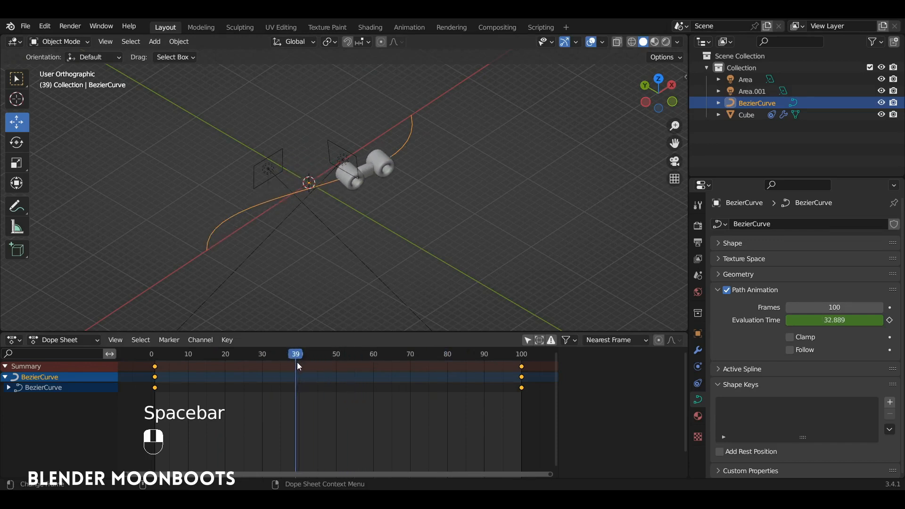
{"action": "key", "text": "g"}
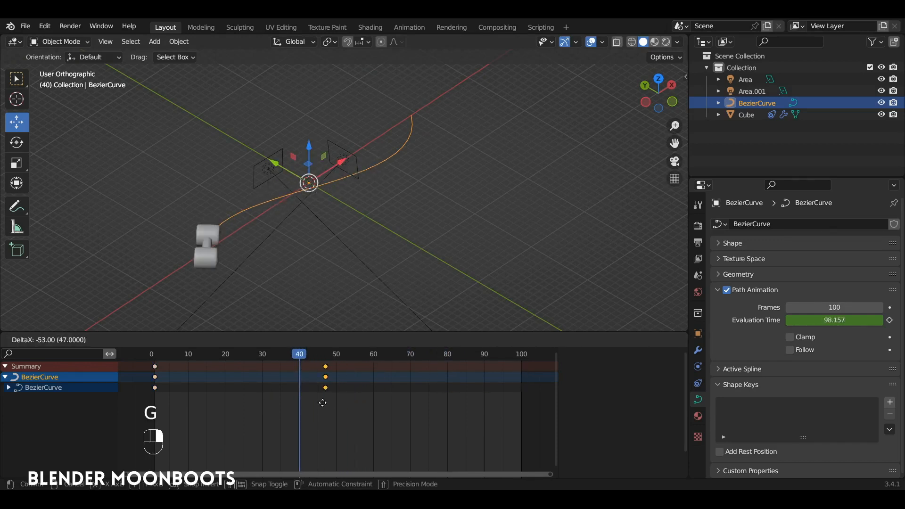
{"action": "left_click", "coordinate": [303, 403]}
{"action": "key", "text": "alt+e"}
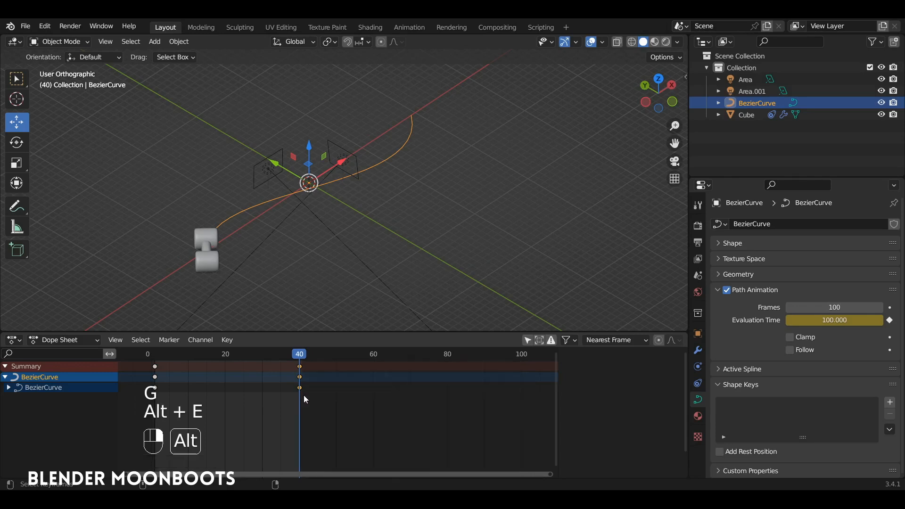
{"action": "key", "text": "space"}
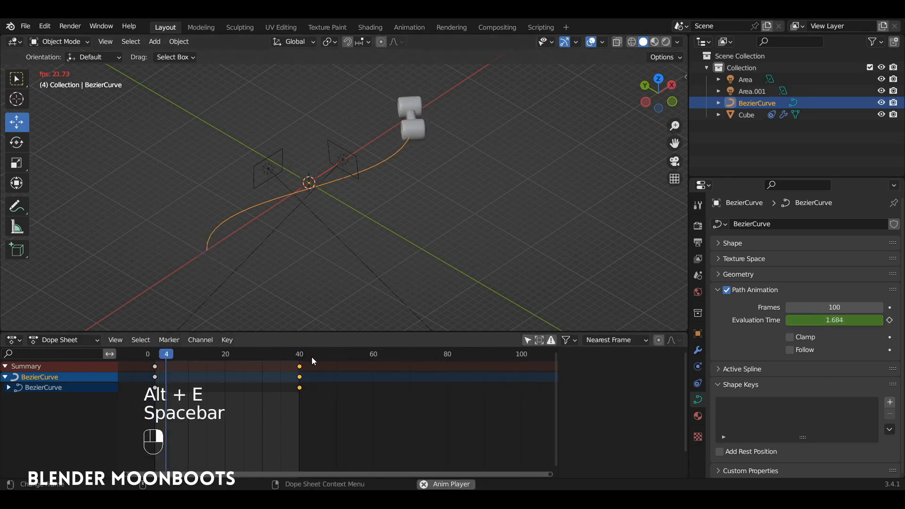
{"action": "key", "text": "space"}
Step: Turn off the link's Follow Path constraint in the viewport and inspect the link's mesh in Edit Mode
{"action": "left_click_drag", "start_coordinate": [295, 302], "coordinate": [360, 176], "text": "alt"}
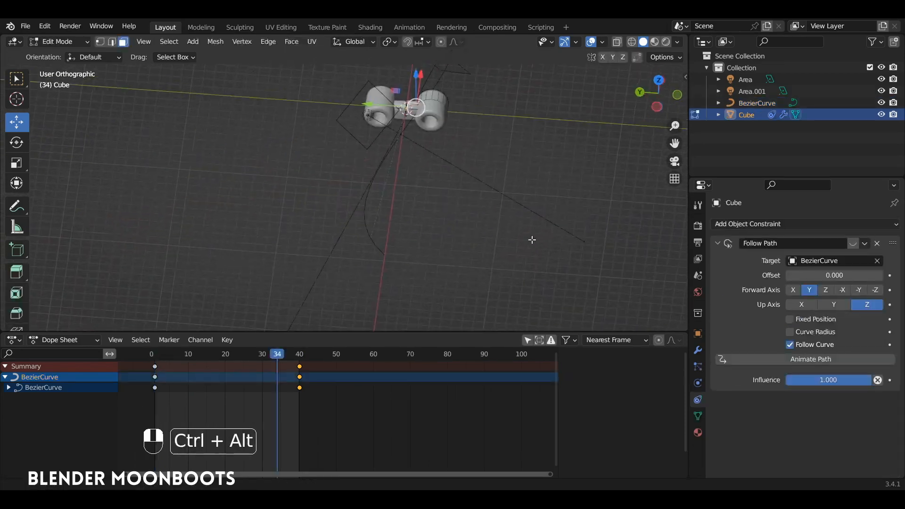
{"action": "left_click_drag", "start_coordinate": [531, 240], "coordinate": [570, 215], "text": "alt"}
{"action": "key", "text": "a"}
{"action": "key", "text": "a"}
{"action": "key", "text": "l"}
{"action": "left_click_drag", "start_coordinate": [598, 267], "coordinate": [579, 259]}
{"action": "key", "text": "Tab"}
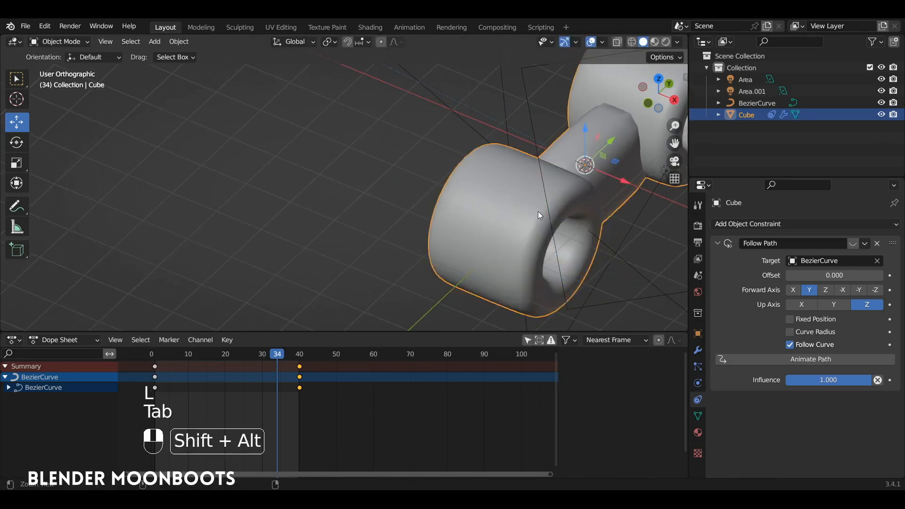
{"action": "left_click_drag", "start_coordinate": [538, 211], "coordinate": [451, 273], "text": "ctrl+alt"}
Step: Turn the link's Follow Path constraint back on and replay its movement, viewing it from several angles
{"action": "key", "text": "space"}
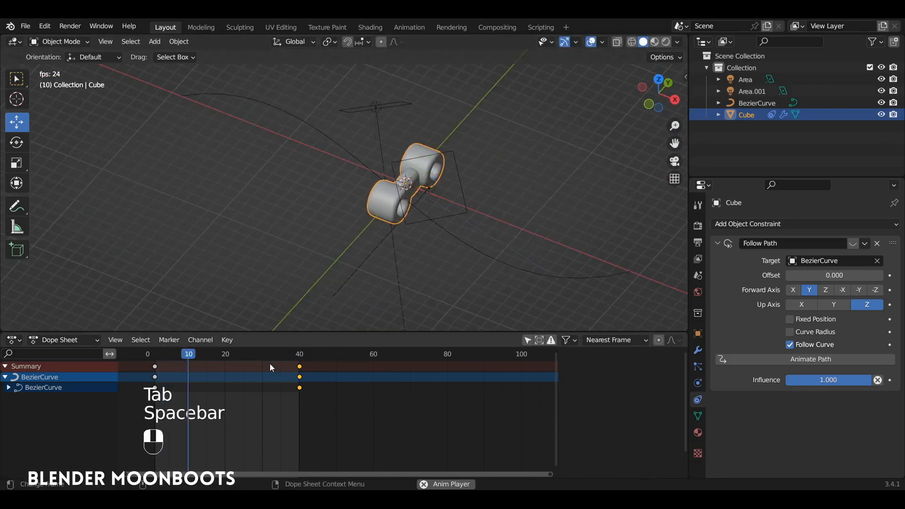
{"action": "key", "text": "space"}
{"action": "left_click_drag", "start_coordinate": [481, 237], "coordinate": [465, 254], "text": "alt+shift"}
{"action": "left_click_drag", "start_coordinate": [465, 254], "coordinate": [561, 250], "text": "alt"}
{"action": "left_click", "coordinate": [156, 366]}
{"action": "key", "text": "space"}
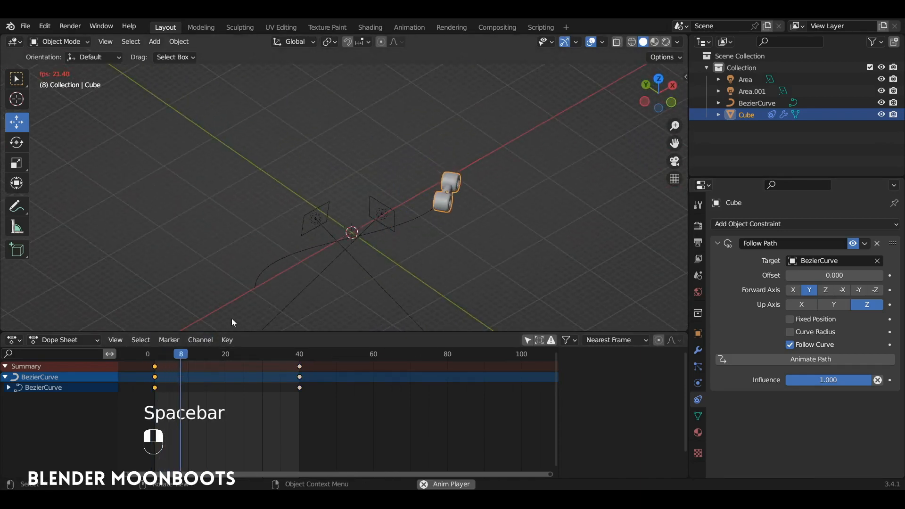
{"action": "left_click_drag", "start_coordinate": [327, 267], "coordinate": [289, 271], "text": "alt"}
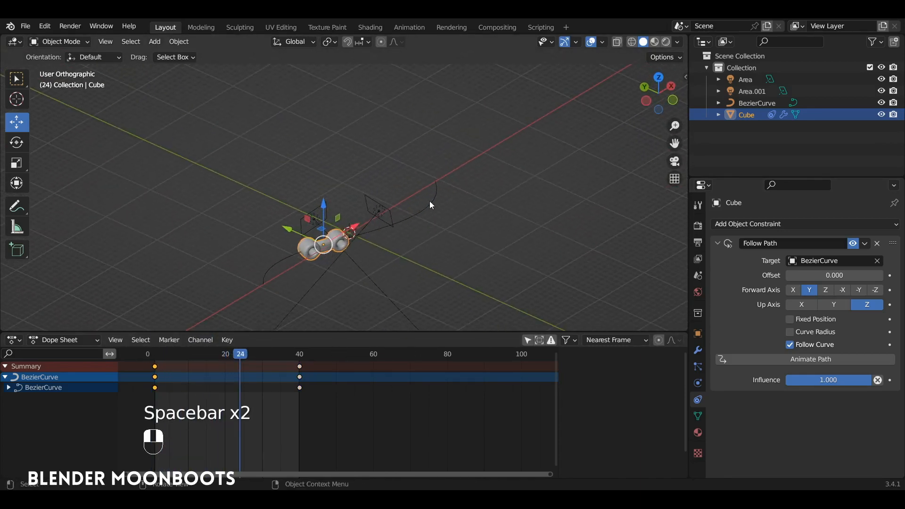
{"action": "left_click_drag", "start_coordinate": [429, 201], "coordinate": [341, 222], "text": "alt"}
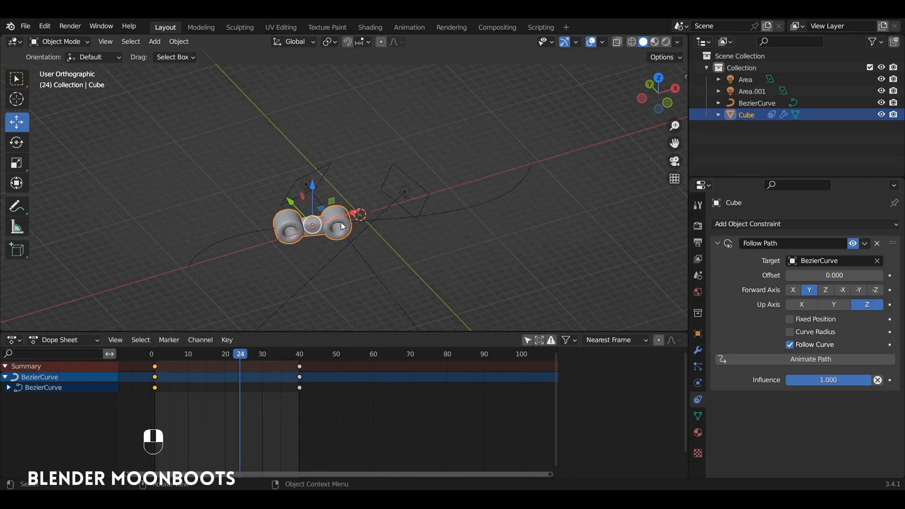
{"action": "left_click_drag", "start_coordinate": [404, 217], "coordinate": [382, 224], "text": "alt"}
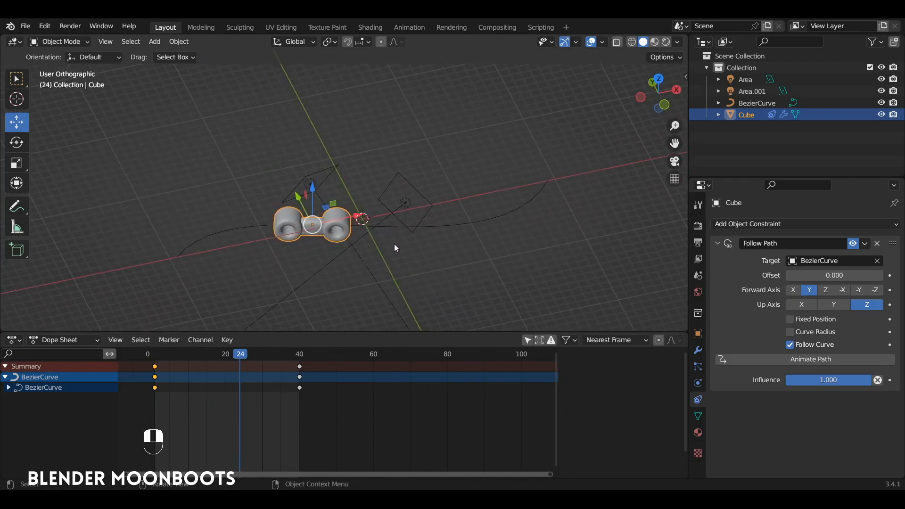
Step: Add a plane at the origin and stretch its mesh along X by a factor of about 10.6
{"action": "key", "text": "shift+a"}
{"action": "mouse_move", "coordinate": [377, 223]}
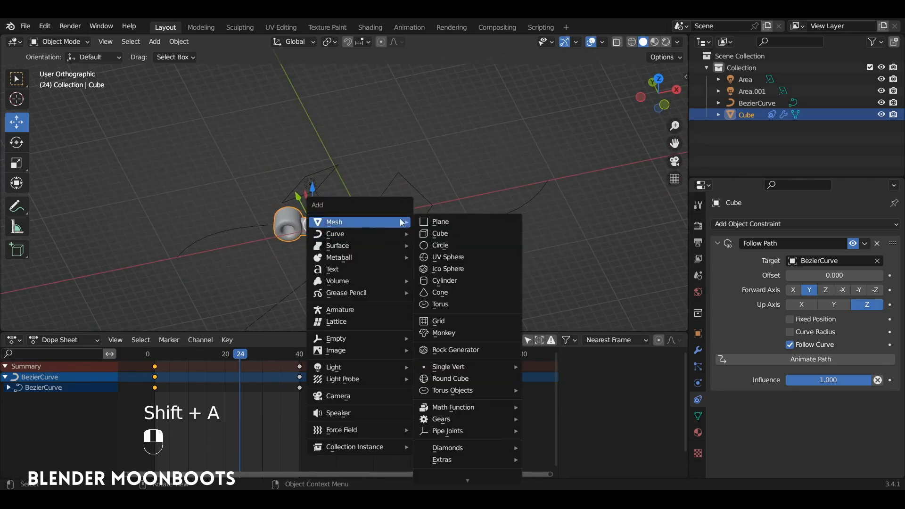
{"action": "left_click", "coordinate": [449, 222]}
{"action": "left_click_drag", "start_coordinate": [441, 225], "coordinate": [418, 205], "text": "alt"}
{"action": "key", "text": "Tab"}
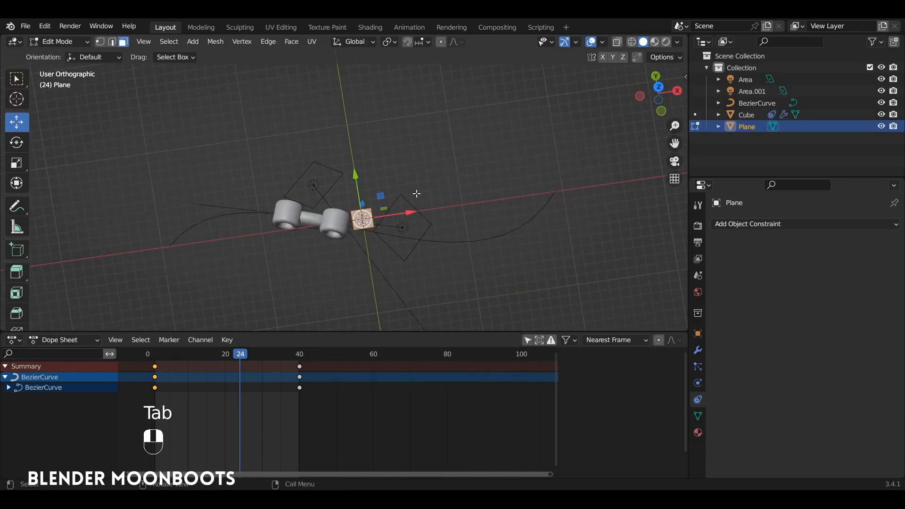
{"action": "key", "text": "s"}
{"action": "key", "text": "x"}
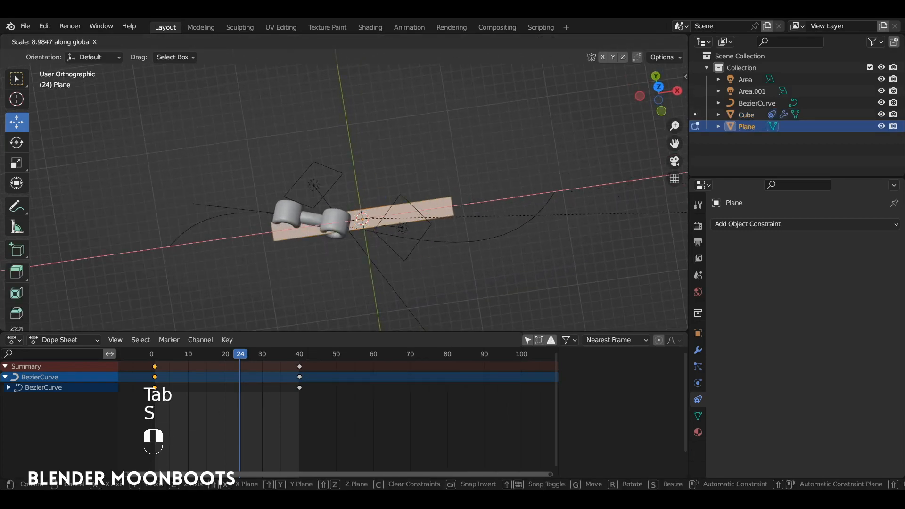
{"action": "left_click", "coordinate": [902, 123]}
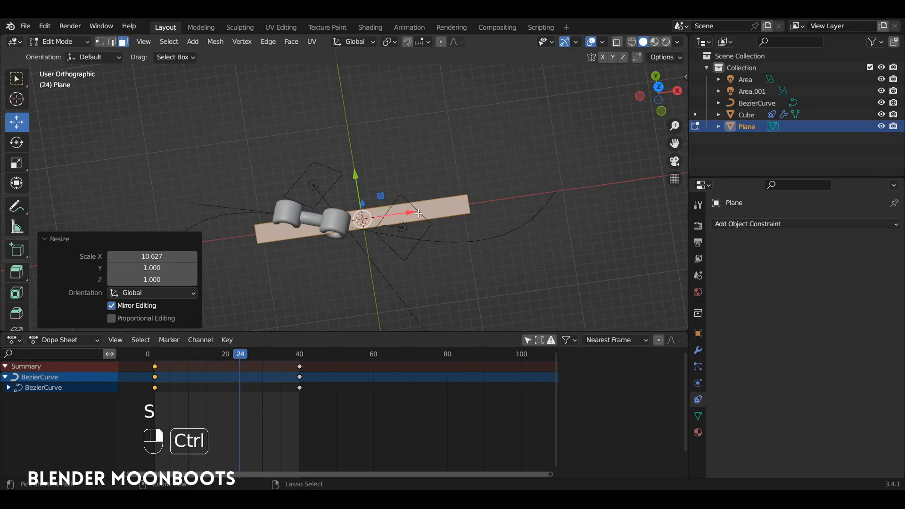
Step: Cut the stretched plane into many narrow segments with evenly spaced loop cuts along its length
{"action": "key", "text": "ctrl+r"}
{"action": "scroll", "coordinate": [404, 220], "scroll_direction": "up", "scroll_amount": 13}
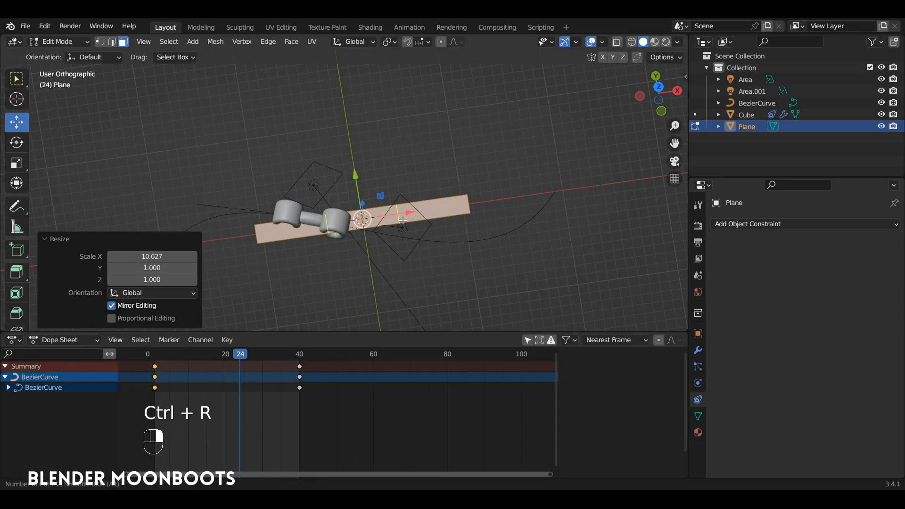
{"action": "scroll", "coordinate": [403, 221], "scroll_direction": "up", "scroll_amount": 1}
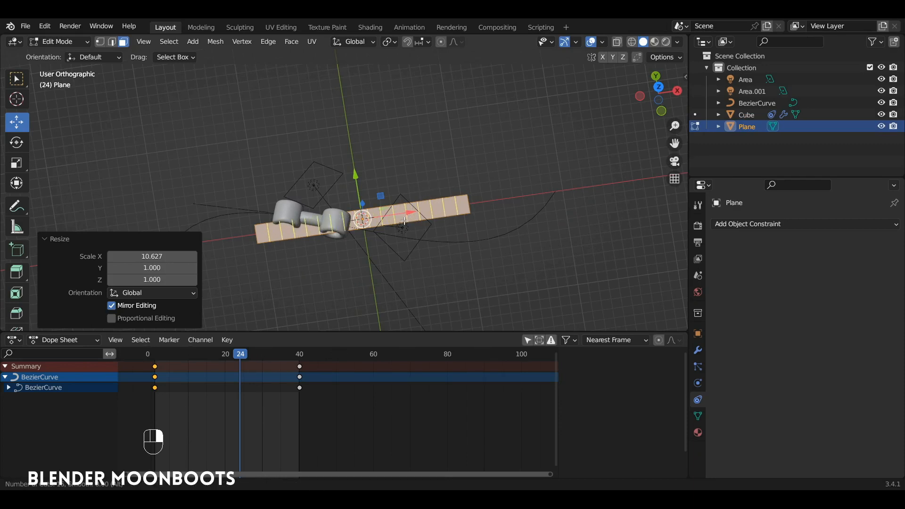
{"action": "left_click", "coordinate": [407, 220]}
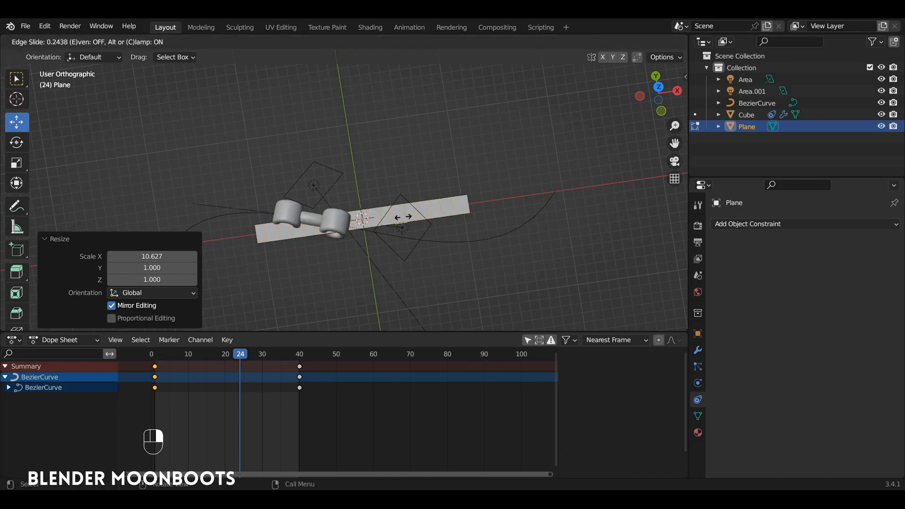
{"action": "left_click", "coordinate": [407, 220]}
{"action": "key", "text": "Tab"}
Step: Rotate the strip's whole mesh 90° about the global X axis in Edit Mode to stand it upright
{"action": "middle_click_drag", "start_coordinate": [414, 226], "coordinate": [448, 201], "text": "alt"}
{"action": "left_click_drag", "start_coordinate": [448, 202], "coordinate": [401, 189], "text": "alt"}
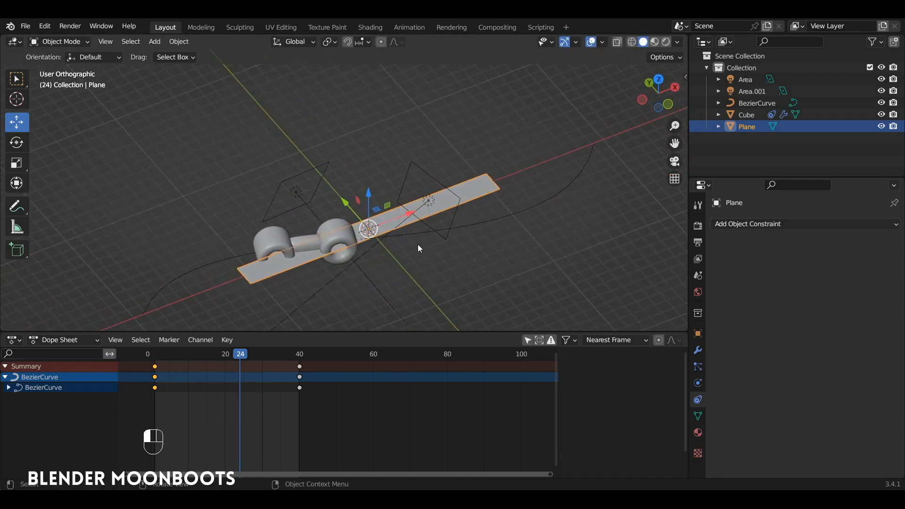
{"action": "key", "text": "Tab"}
{"action": "key", "text": "a"}
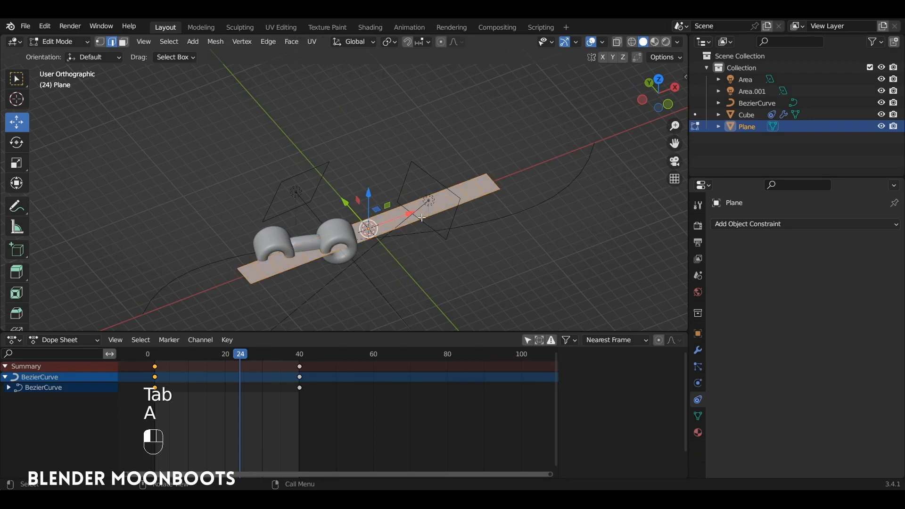
{"action": "type", "text": "rx90"}
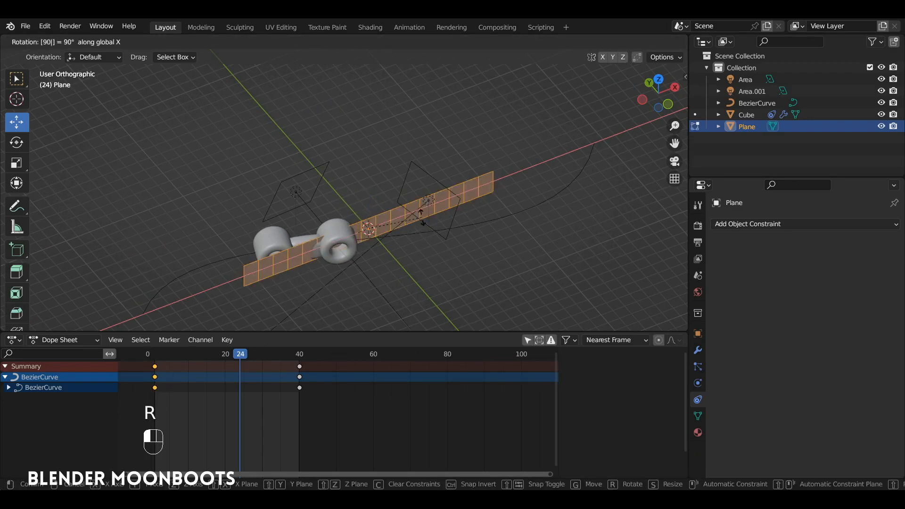
{"action": "left_click", "coordinate": [393, 228]}
{"action": "key", "text": "Tab"}
Step: Add a Curve modifier to the plane with BezierCurve as its curve object
{"action": "left_click_drag", "start_coordinate": [393, 228], "coordinate": [409, 255], "text": "alt"}
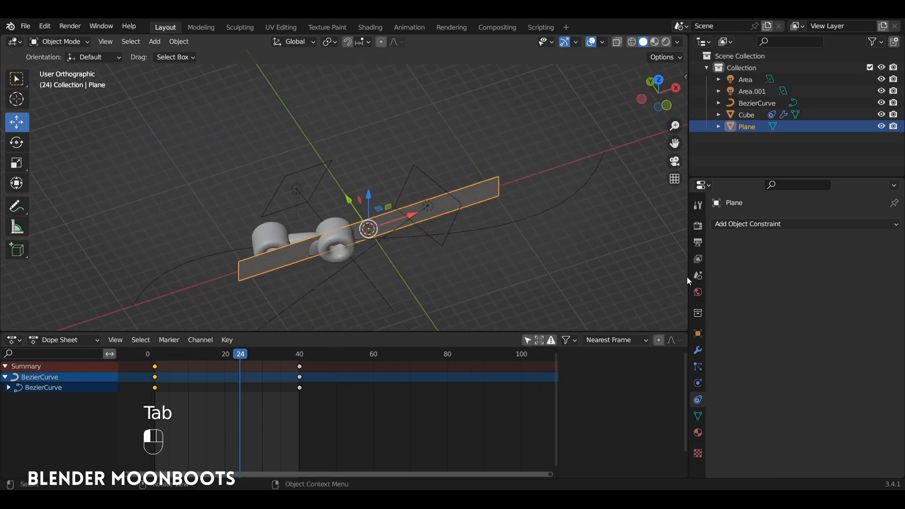
{"action": "left_click", "coordinate": [699, 350]}
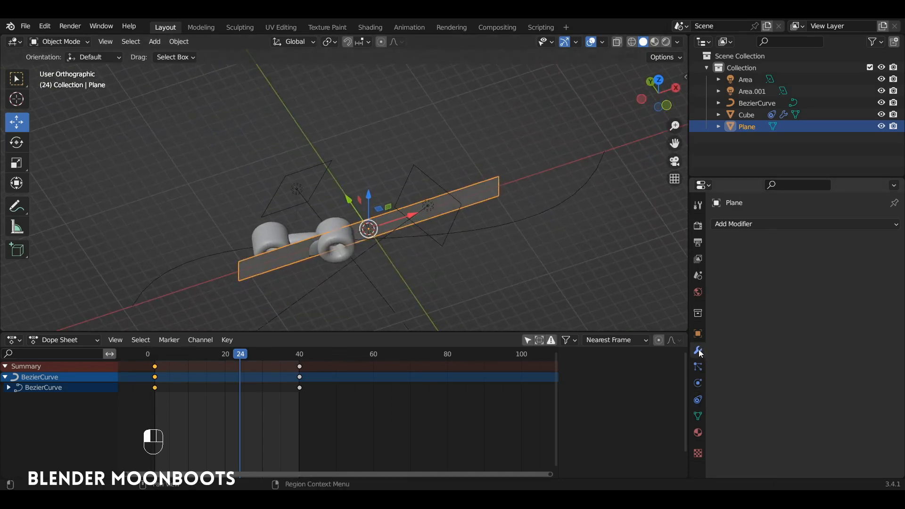
{"action": "left_click", "coordinate": [750, 225]}
{"action": "left_click", "coordinate": [751, 281]}
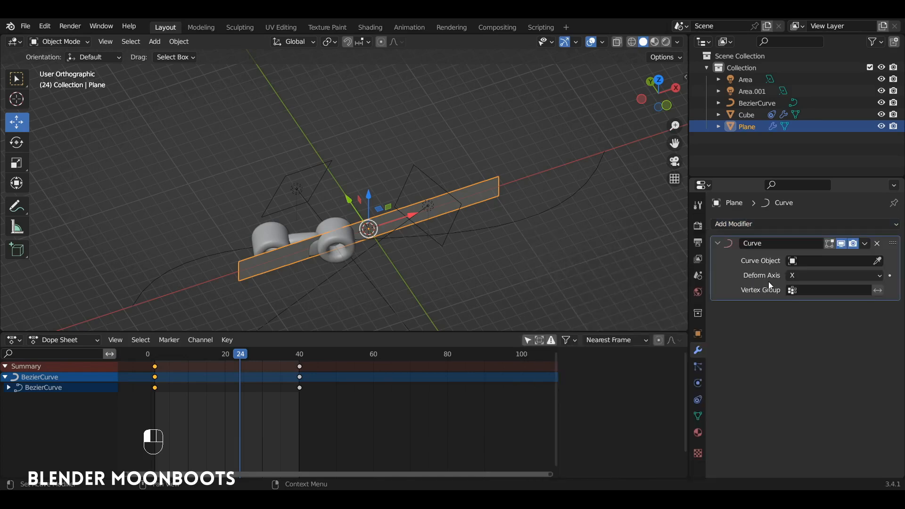
{"action": "left_click", "coordinate": [878, 261]}
{"action": "left_click", "coordinate": [537, 214]}
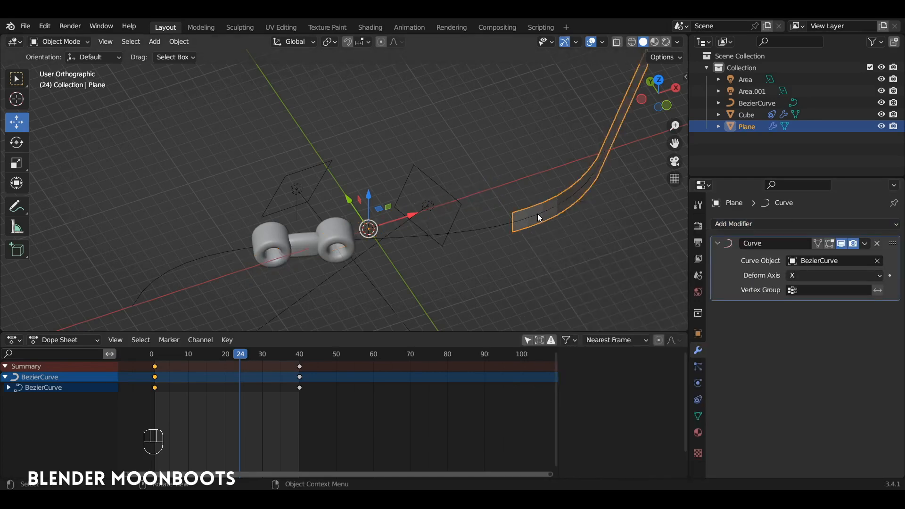
Step: At frame 1, move the strip about -13.7 m along X to meet the link's end and insert a Location, Rotation & Scale keyframe
{"action": "left_click_drag", "start_coordinate": [539, 216], "coordinate": [415, 279], "text": "alt"}
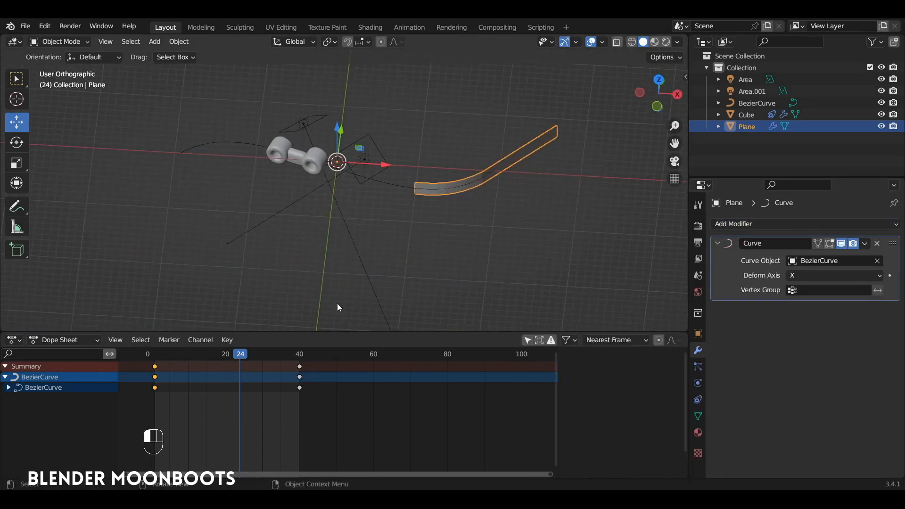
{"action": "left_click_drag", "start_coordinate": [237, 361], "coordinate": [155, 370]}
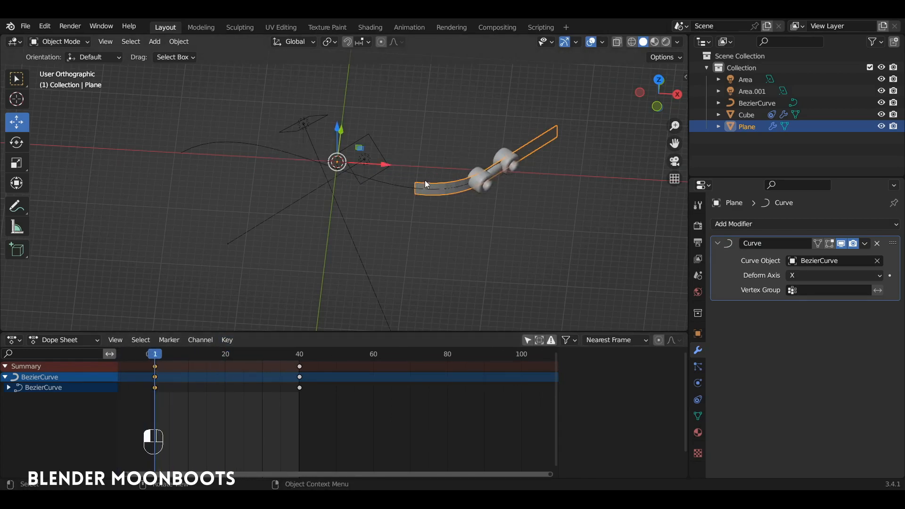
{"action": "left_click_drag", "start_coordinate": [384, 171], "coordinate": [454, 196]}
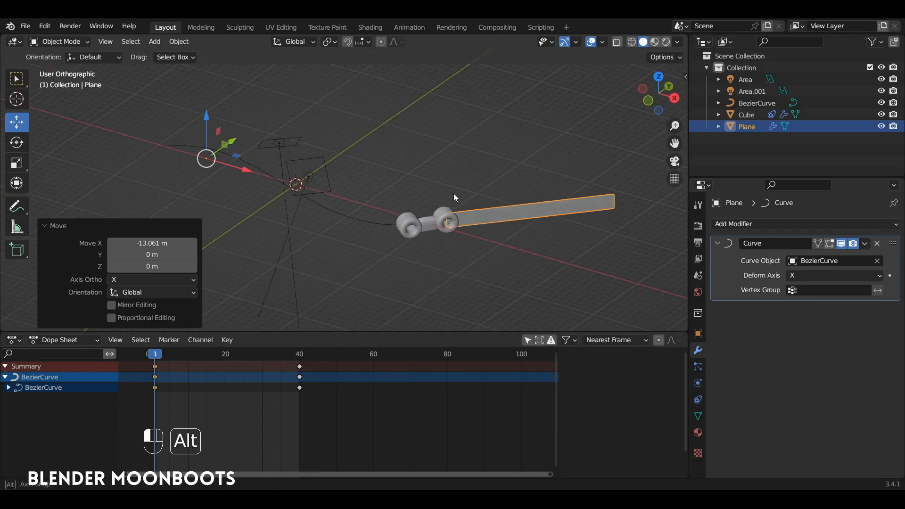
{"action": "left_click_drag", "start_coordinate": [250, 170], "coordinate": [237, 167]}
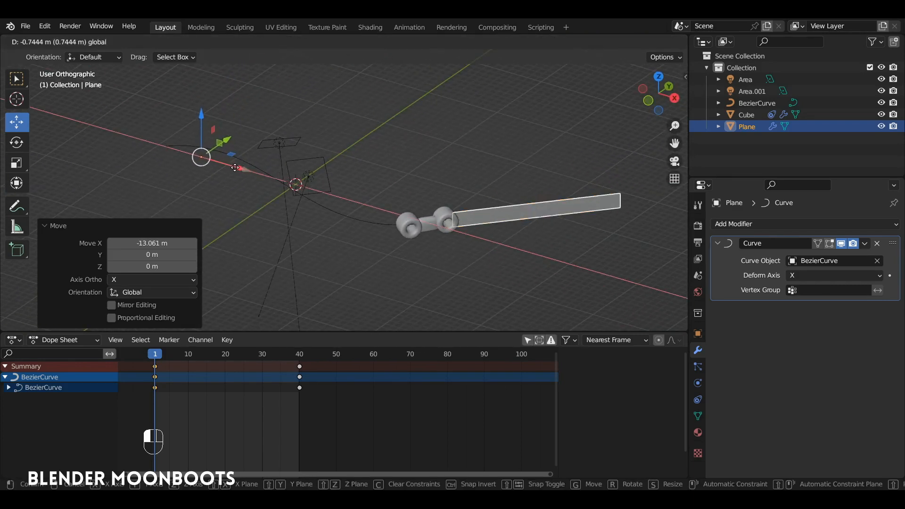
{"action": "left_click", "coordinate": [305, 164]}
{"action": "left_click_drag", "start_coordinate": [305, 163], "coordinate": [413, 152], "text": "alt"}
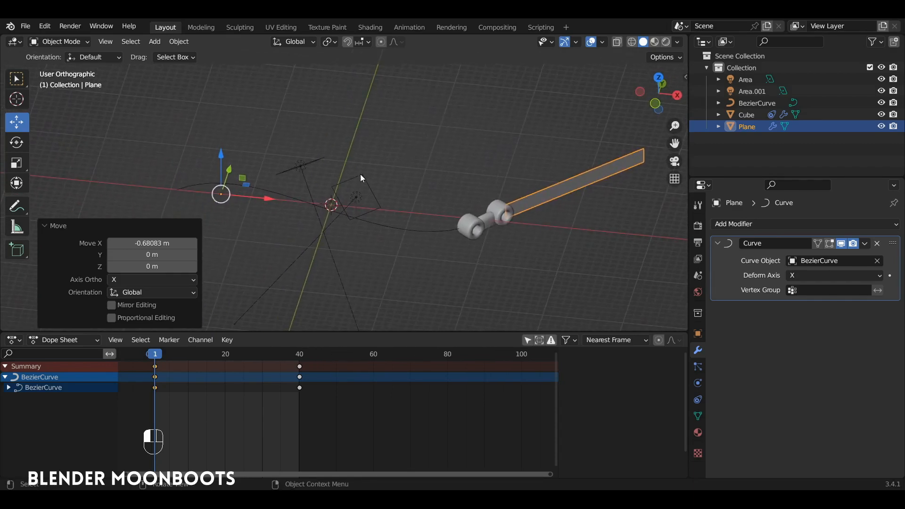
{"action": "key", "text": "i"}
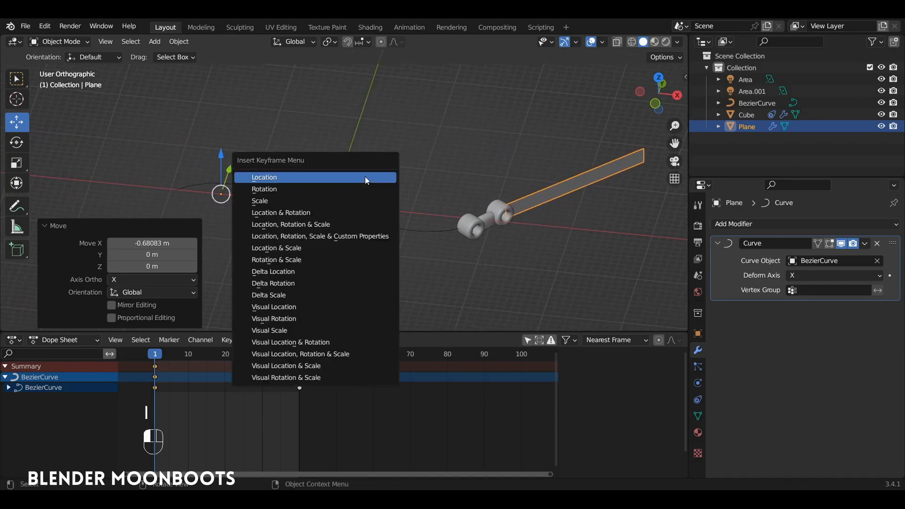
{"action": "left_click", "coordinate": [349, 224]}
Step: At frame 40, move the strip along X until it meets the link's end and insert a Location, Rotation & Scale keyframe
{"action": "left_click_drag", "start_coordinate": [187, 363], "coordinate": [300, 367]}
{"action": "left_click_drag", "start_coordinate": [264, 197], "coordinate": [590, 218]}
{"action": "left_click_drag", "start_coordinate": [536, 213], "coordinate": [506, 192], "text": "alt"}
{"action": "left_click_drag", "start_coordinate": [534, 250], "coordinate": [524, 256]}
{"action": "key", "text": "i"}
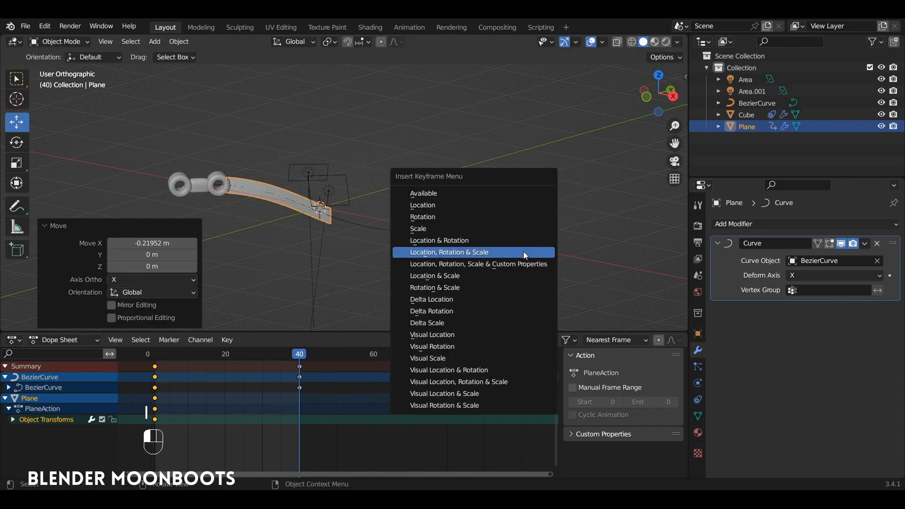
{"action": "left_click", "coordinate": [524, 251]}
Step: Play the animation from the first frame and check from another angle how the strip follows the link
{"action": "key", "text": "shift+Left"}
{"action": "key", "text": "space"}
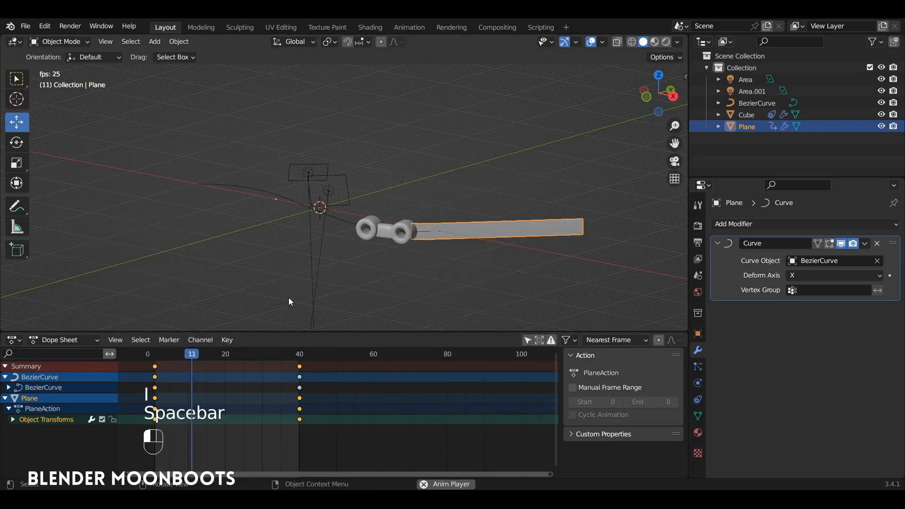
{"action": "key", "text": "space"}
{"action": "left_click_drag", "start_coordinate": [284, 278], "coordinate": [405, 286], "text": "alt"}
{"action": "key", "text": "space"}
{"action": "key", "text": "space"}
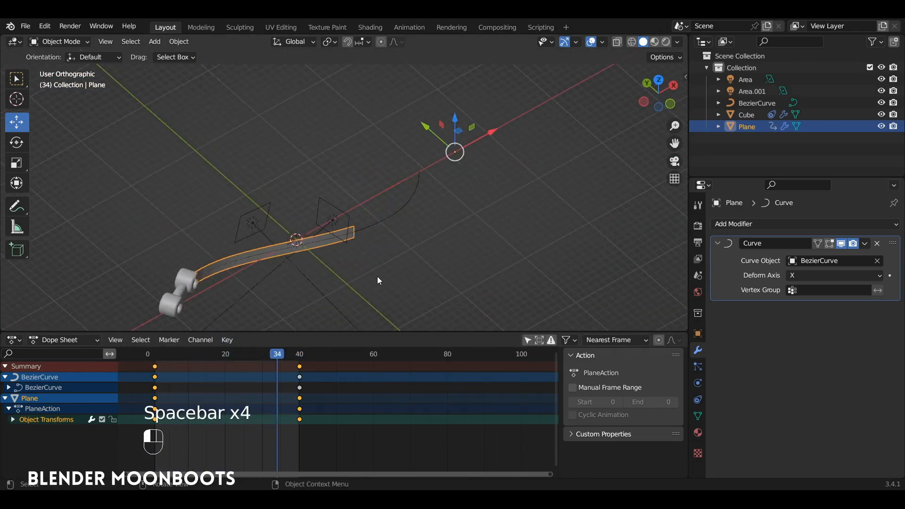
Step: Apply Shade Smooth to the curved strip
{"action": "left_click_drag", "start_coordinate": [333, 257], "coordinate": [408, 251], "text": "alt+shift"}
{"action": "scroll", "coordinate": [412, 200], "scroll_direction": "up", "scroll_amount": 6}
{"action": "right_click", "coordinate": [384, 189]}
{"action": "left_click", "coordinate": [372, 189]}
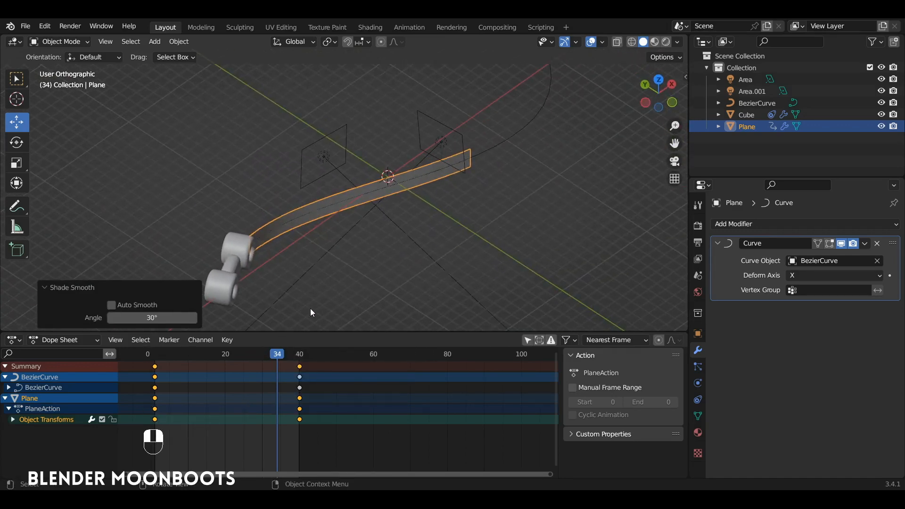
Step: Switch the viewport to rendered shading and preview the link and strip animation from near its start
{"action": "left_click_drag", "start_coordinate": [277, 357], "coordinate": [166, 358]}
{"action": "left_click", "coordinate": [667, 42]}
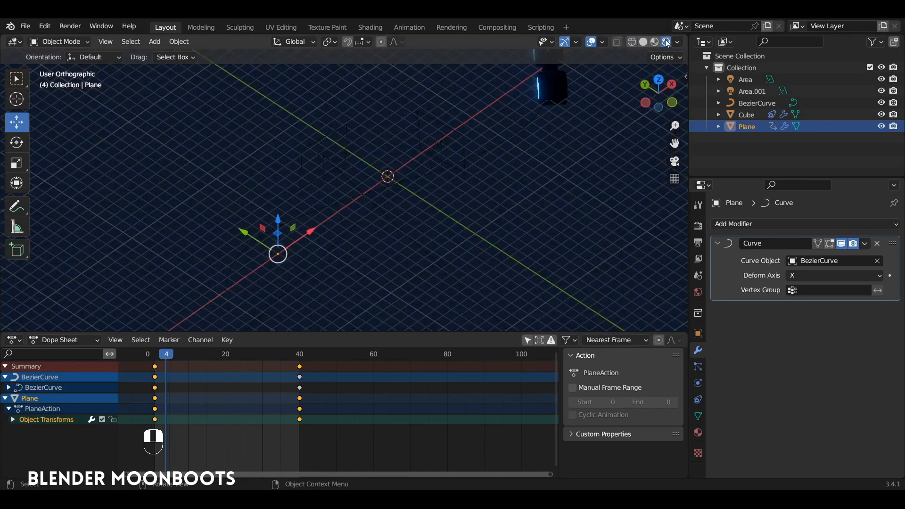
{"action": "mouse_move", "coordinate": [415, 198]}
{"action": "left_mouse_down", "text": "alt"}
{"action": "mouse_move", "coordinate": [431, 183]}
{"action": "mouse_move", "coordinate": [446, 224]}
{"action": "mouse_move", "coordinate": [487, 234]}
{"action": "left_mouse_up", "text": "alt"}
{"action": "key", "text": "space"}
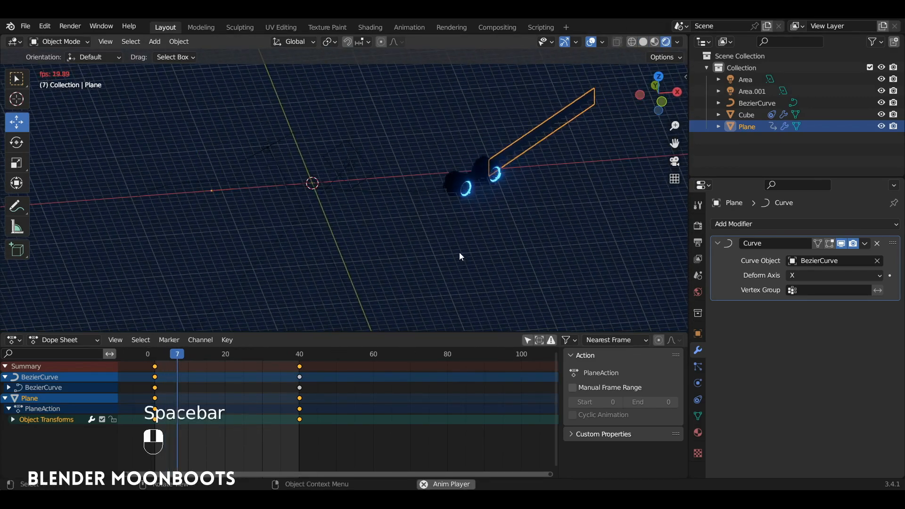
{"action": "key", "text": "space"}
{"action": "left_click_drag", "start_coordinate": [424, 225], "coordinate": [432, 184], "text": "alt"}
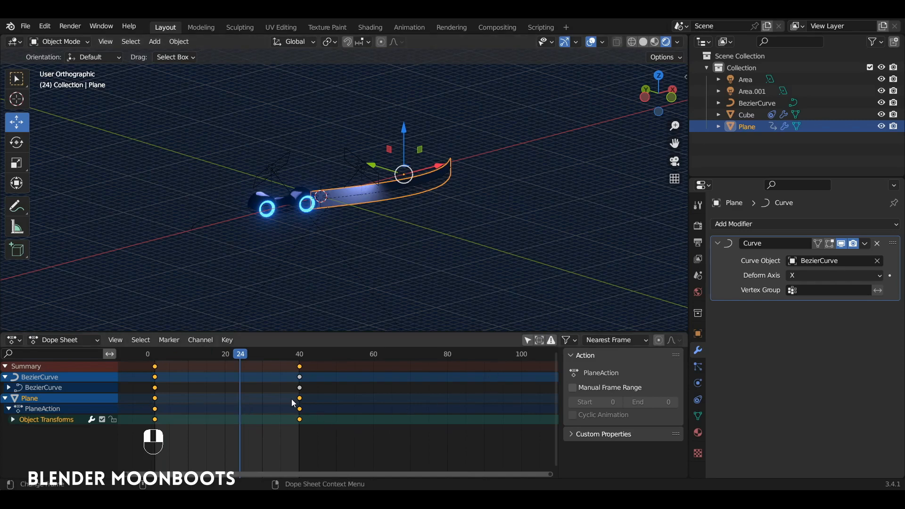
Step: Replace the Dope Sheet with an enlarged Shader Editor without its sidebar and create a new material for the strip
{"action": "key", "text": "shift+F3"}
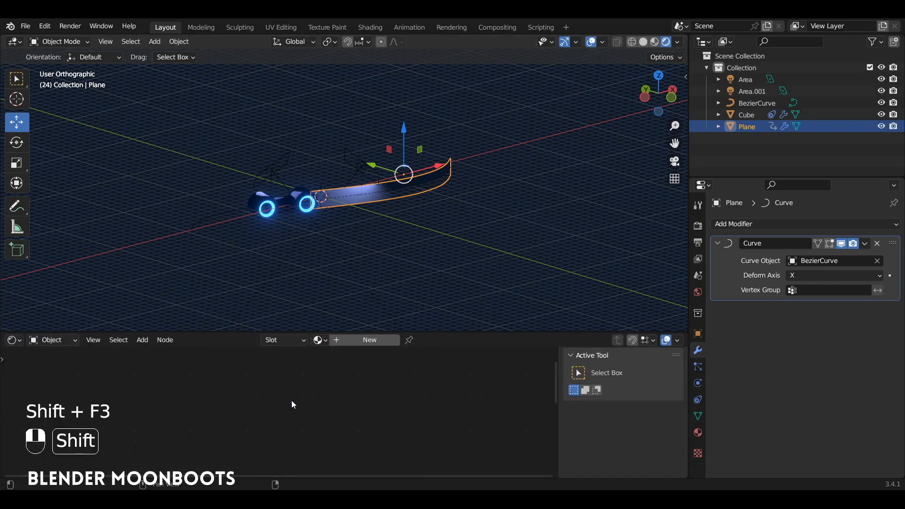
{"action": "left_click", "coordinate": [361, 341]}
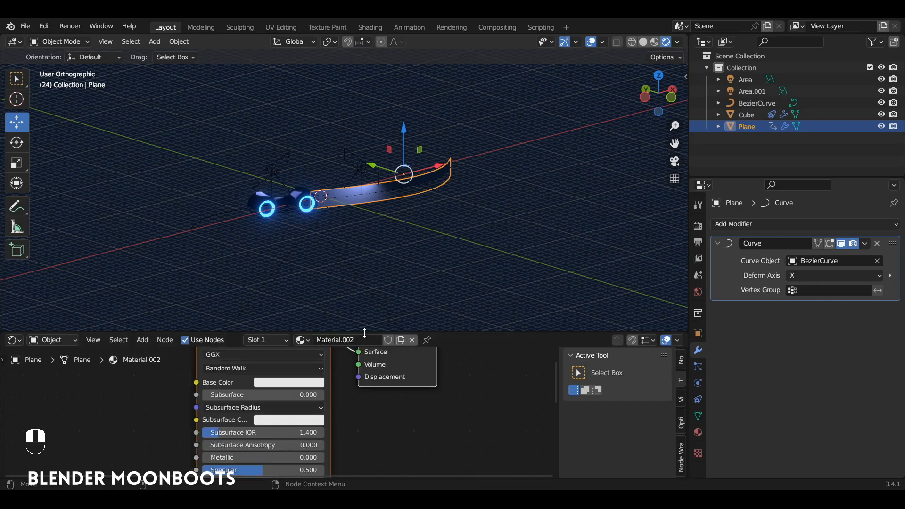
{"action": "left_click_drag", "start_coordinate": [364, 332], "coordinate": [365, 262]}
{"action": "key", "text": "n"}
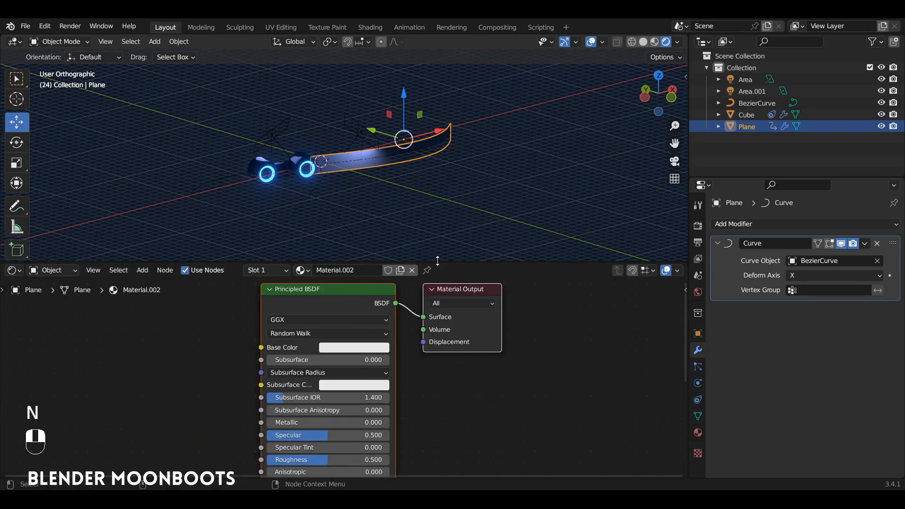
{"action": "left_click", "coordinate": [444, 243]}
Step: Replace the Principled BSDF with an Emission shader and spread it and the Material Output node apart
{"action": "left_click", "coordinate": [355, 293]}
{"action": "left_click", "coordinate": [372, 159]}
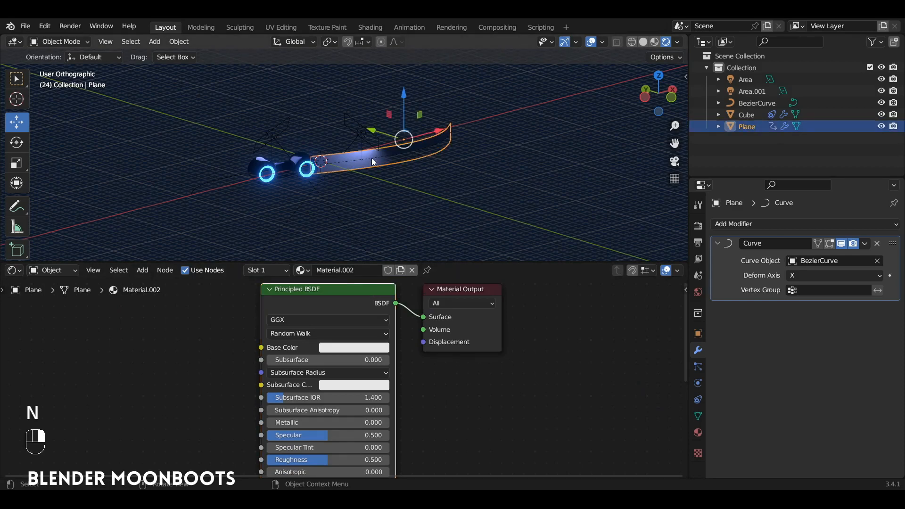
{"action": "left_click", "coordinate": [333, 296]}
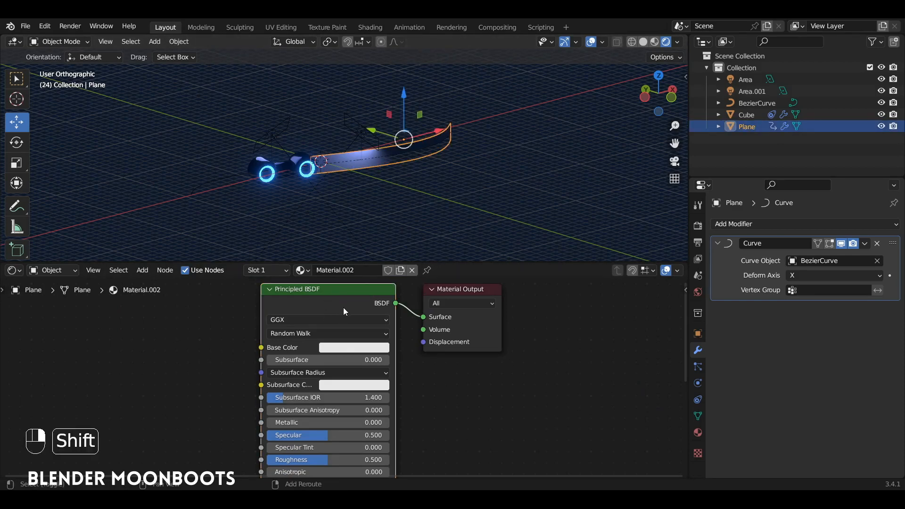
{"action": "key", "text": "shift+s"}
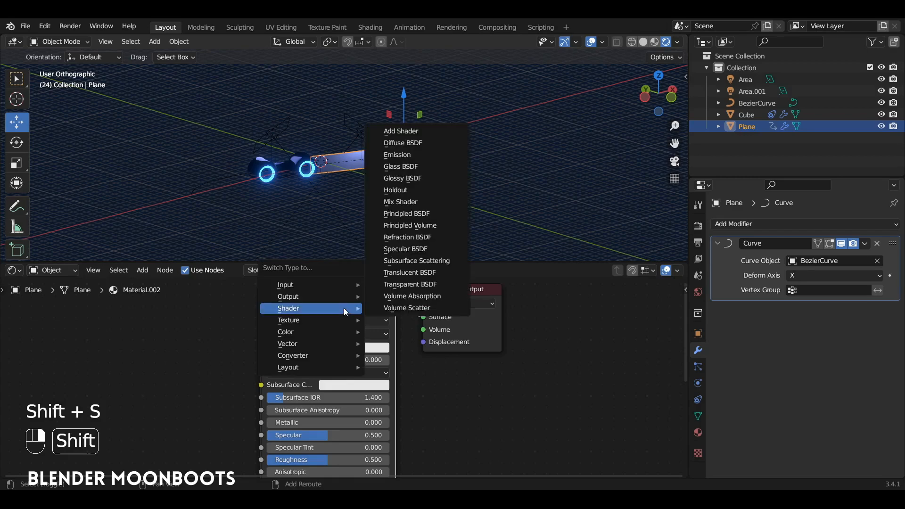
{"action": "left_click", "coordinate": [423, 155]}
{"action": "left_click_drag", "start_coordinate": [333, 331], "coordinate": [298, 342]}
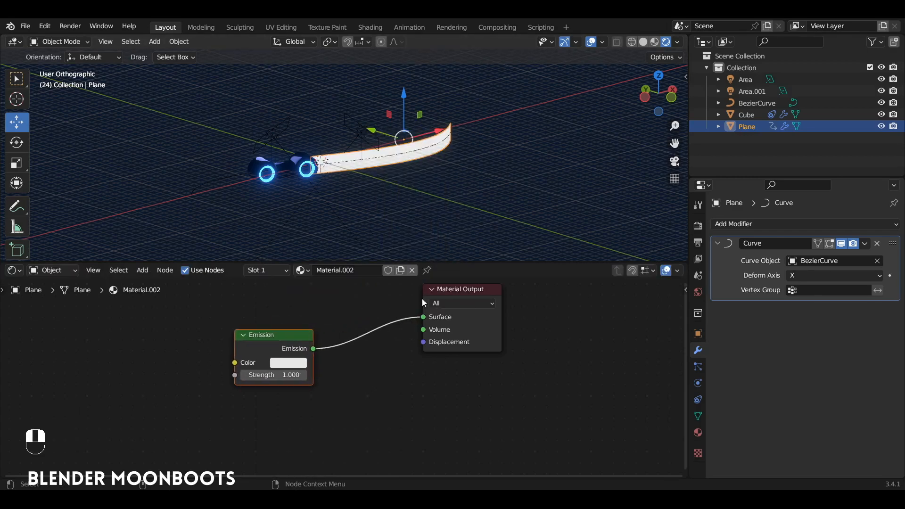
{"action": "left_click_drag", "start_coordinate": [474, 289], "coordinate": [537, 295]}
{"action": "left_click_drag", "start_coordinate": [273, 339], "coordinate": [199, 351]}
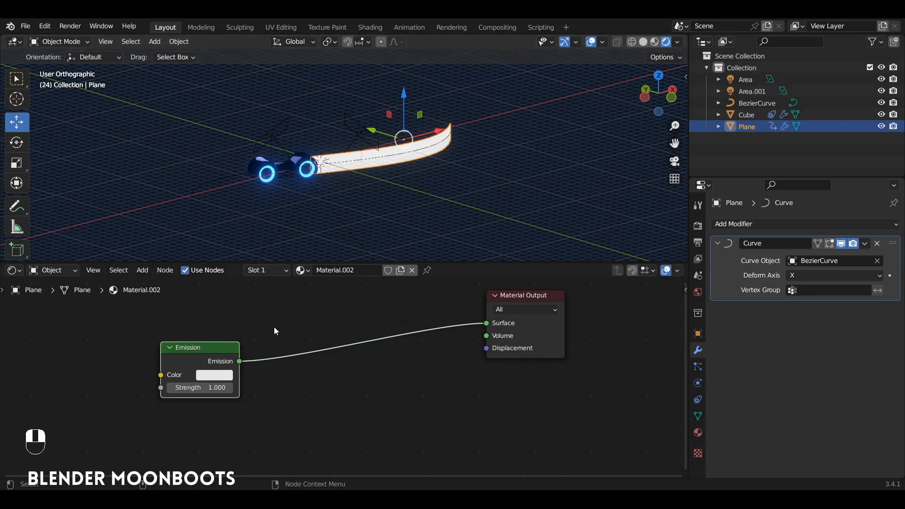
Step: Insert a Mix Shader on the connection between the Emission and Material Output nodes
{"action": "key", "text": "shift+a"}
{"action": "mouse_move", "coordinate": [284, 372]}
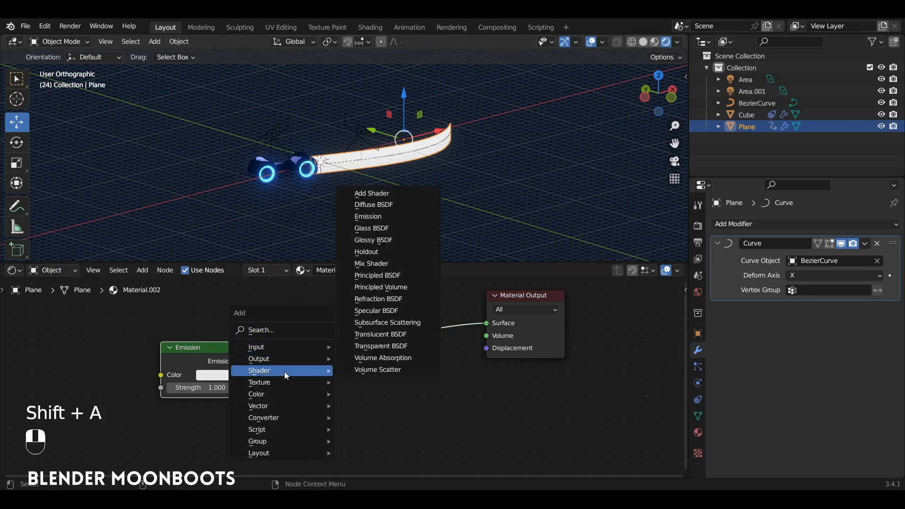
{"action": "left_click", "coordinate": [400, 262]}
{"action": "left_click", "coordinate": [349, 297]}
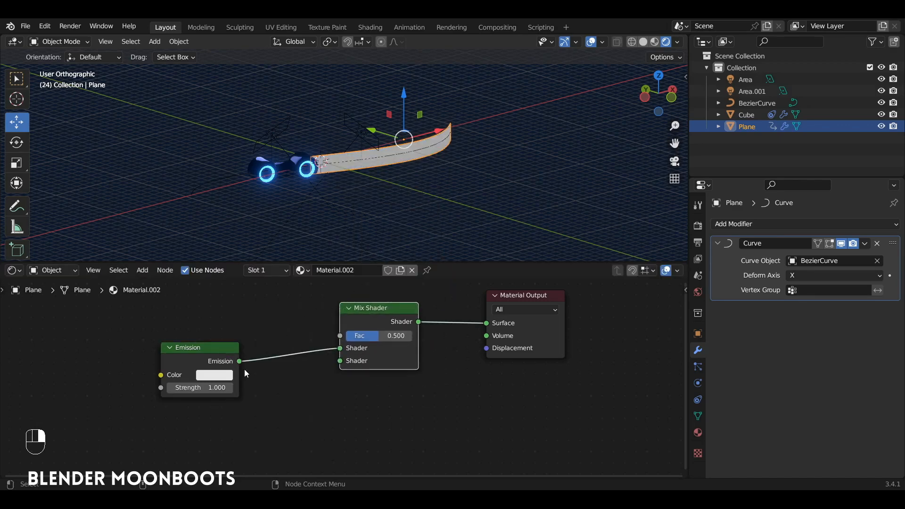
Step: Add a Transparent BSDF node and place it just below the Emission node
{"action": "key", "text": "shift+a"}
{"action": "mouse_move", "coordinate": [293, 393]}
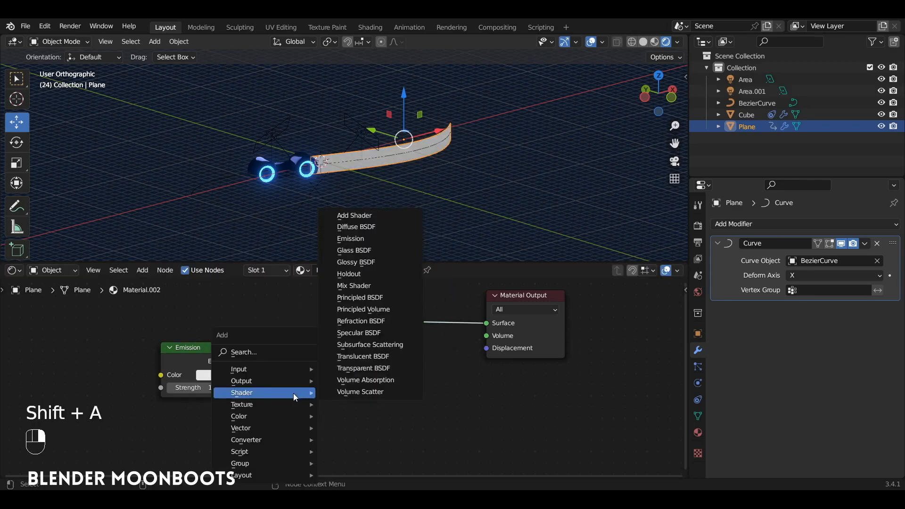
{"action": "left_click", "coordinate": [392, 369]}
{"action": "left_click", "coordinate": [165, 401]}
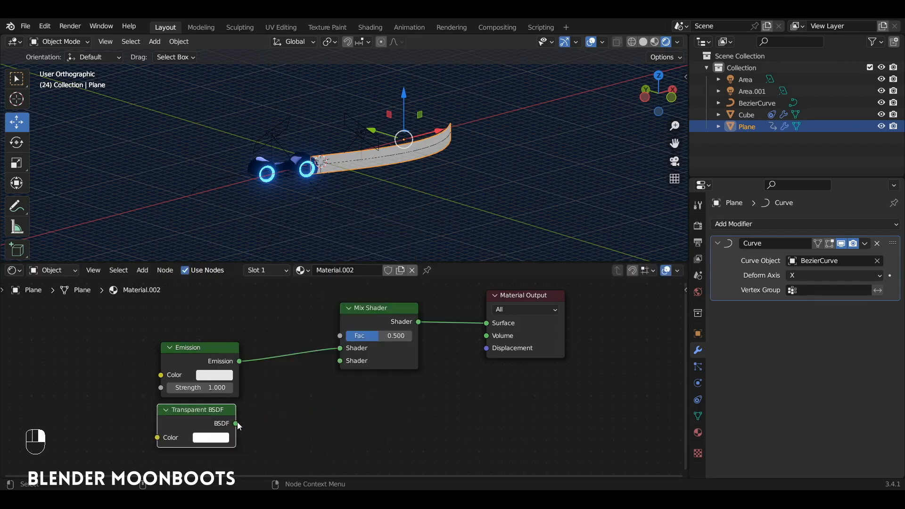
Step: Connect the Transparent BSDF to the Mix Shader's second input and set the material's Blend Mode to Alpha Blend and Shadow Mode to None
{"action": "left_click_drag", "start_coordinate": [237, 422], "coordinate": [340, 361]}
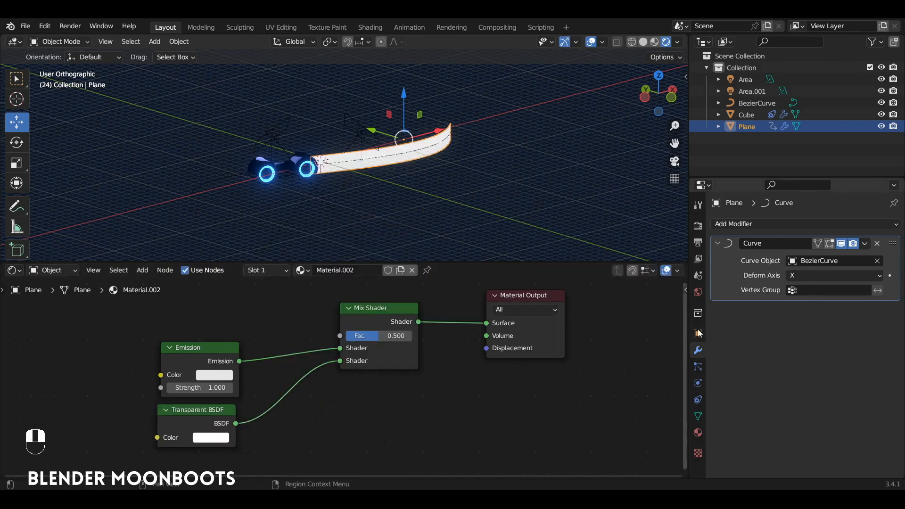
{"action": "left_click", "coordinate": [698, 434]}
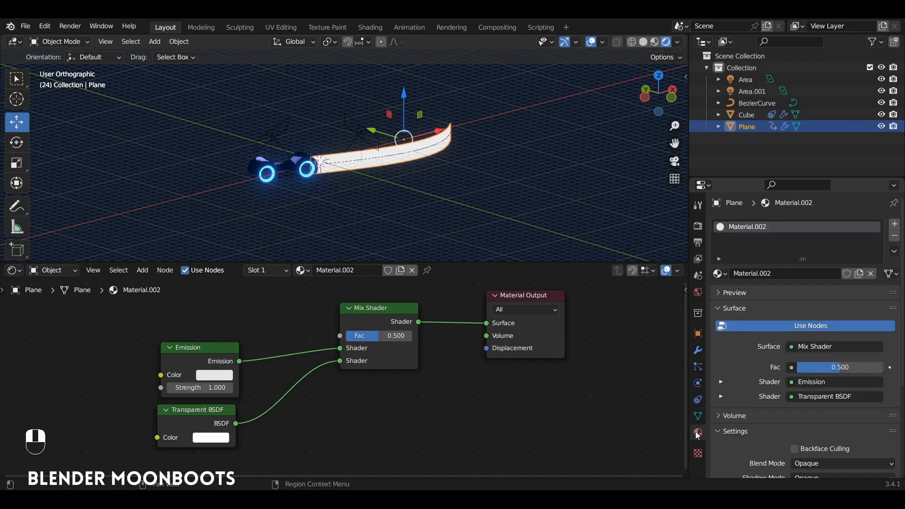
{"action": "scroll", "coordinate": [779, 381], "scroll_direction": "down", "scroll_amount": 5}
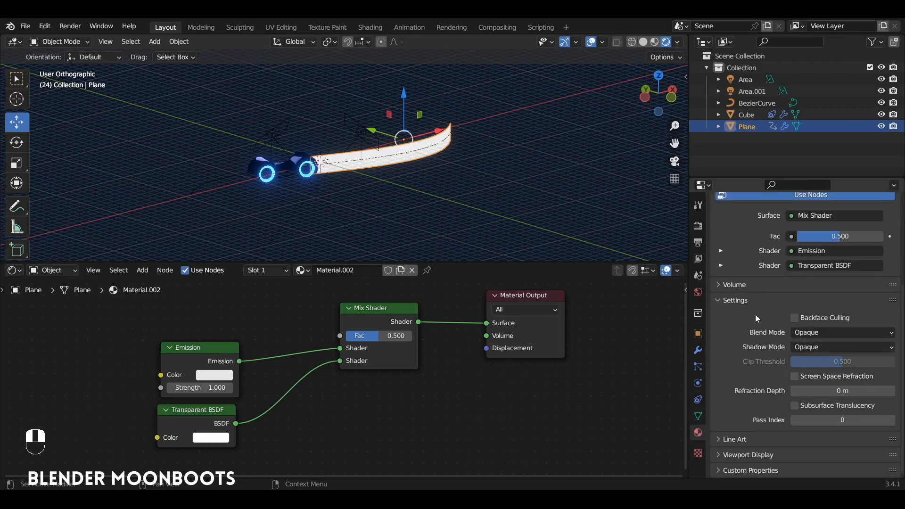
{"action": "left_click", "coordinate": [818, 333]}
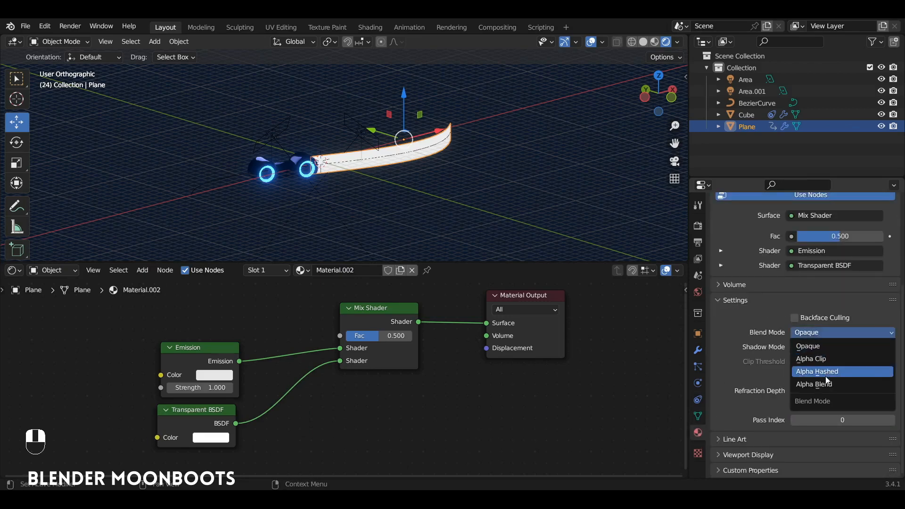
{"action": "left_click", "coordinate": [825, 386]}
{"action": "left_click", "coordinate": [831, 346]}
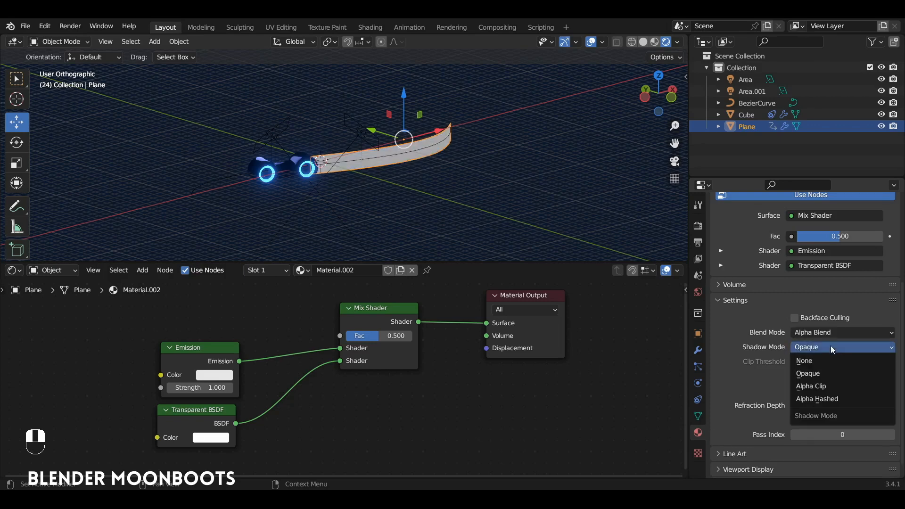
{"action": "left_click", "coordinate": [829, 361]}
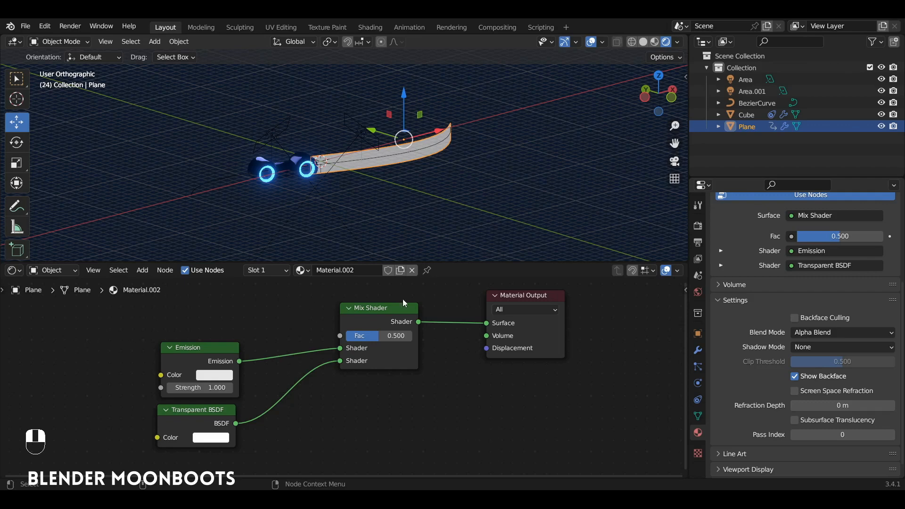
Step: Set the Emission node's colour to a bright, fully saturated yellow-orange with a Value of 1.000
{"action": "left_click", "coordinate": [213, 377]}
{"action": "left_click_drag", "start_coordinate": [230, 285], "coordinate": [222, 301]}
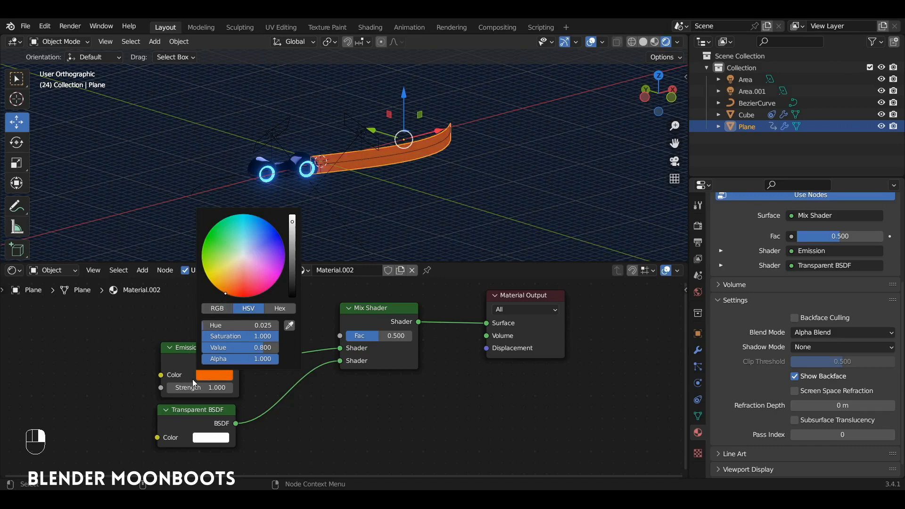
{"action": "left_click_drag", "start_coordinate": [292, 223], "coordinate": [296, 211]}
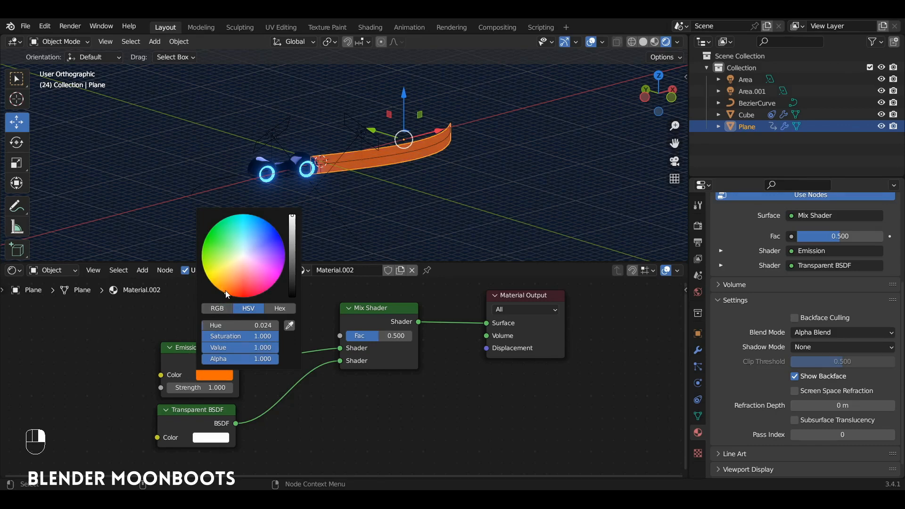
{"action": "mouse_move", "coordinate": [226, 290]}
{"action": "left_mouse_down"}
{"action": "mouse_move", "coordinate": [191, 288]}
{"action": "mouse_move", "coordinate": [205, 301]}
{"action": "left_mouse_up"}
Step: Add a Gradient Texture node above the Emission node and connect its Fac output to the Mix Shader's Fac input
{"action": "left_click_drag", "start_coordinate": [246, 330], "coordinate": [347, 347], "text": "ctrl+alt"}
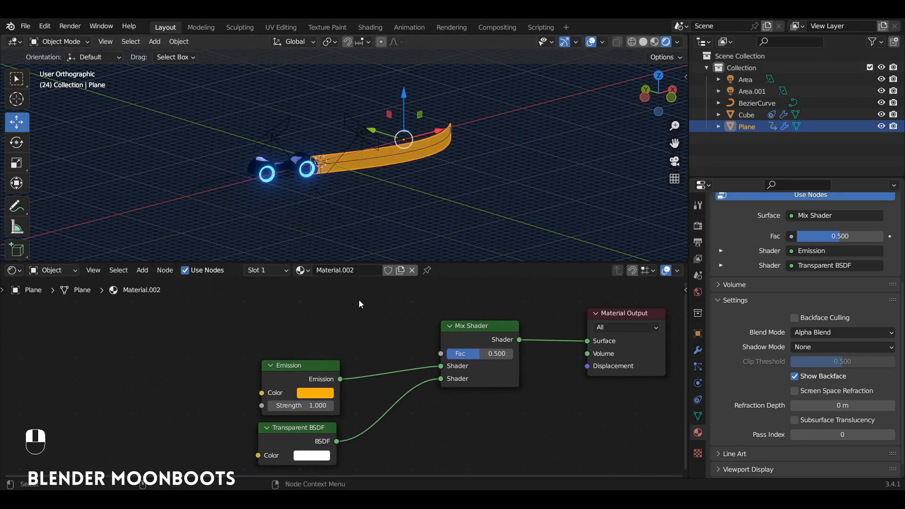
{"action": "left_click_drag", "start_coordinate": [360, 303], "coordinate": [402, 344], "text": "ctrl+alt"}
{"action": "key", "text": "shift+a"}
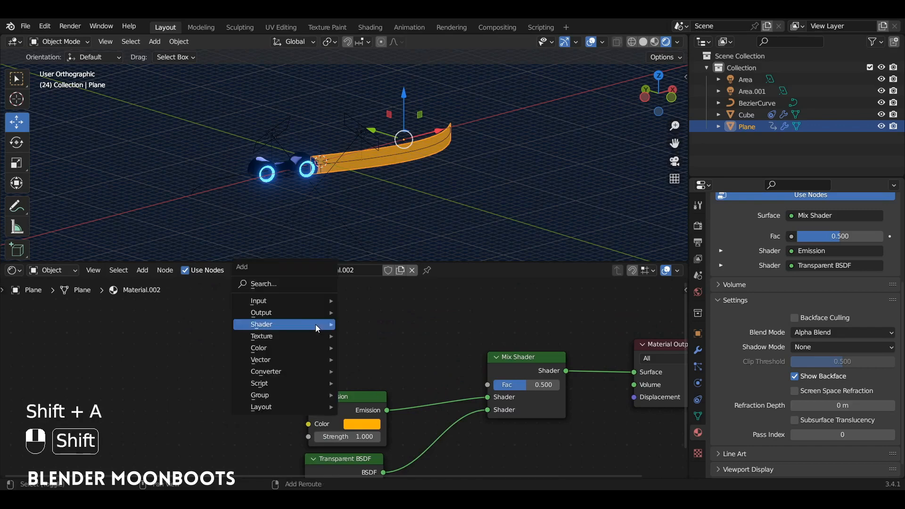
{"action": "mouse_move", "coordinate": [293, 323]}
{"action": "mouse_move", "coordinate": [271, 336]}
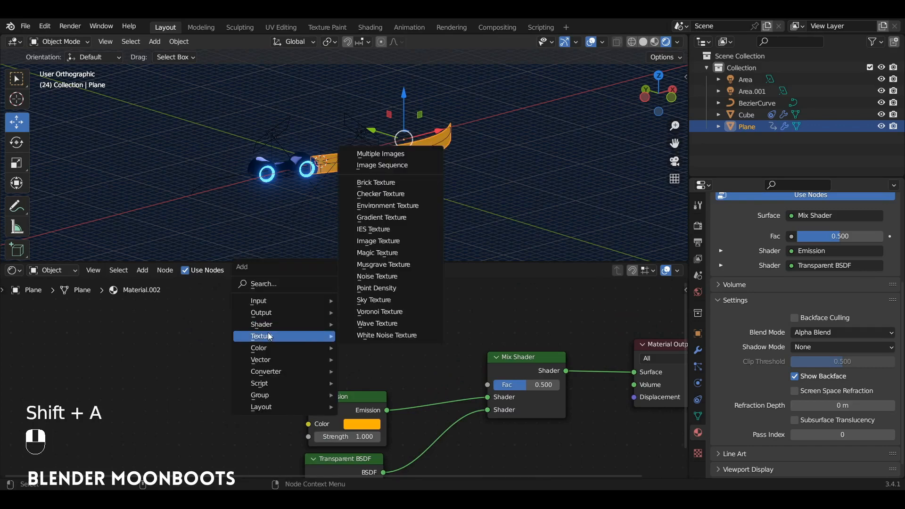
{"action": "left_click", "coordinate": [410, 218]}
{"action": "left_click", "coordinate": [390, 332]}
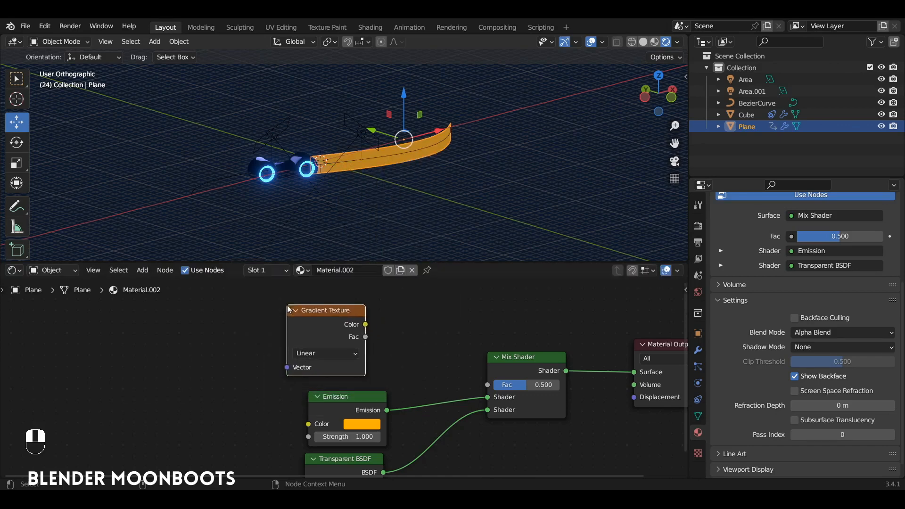
{"action": "left_click_drag", "start_coordinate": [369, 325], "coordinate": [488, 384]}
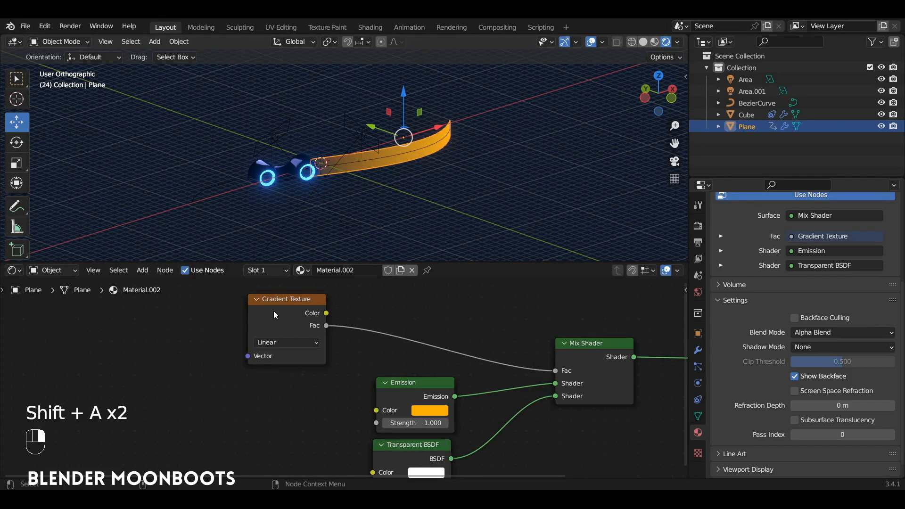
Step: Reposition the Gradient Texture node above the Emission node and insert a ColorRamp on its link to the Mix Shader
{"action": "left_click_drag", "start_coordinate": [318, 311], "coordinate": [311, 307]}
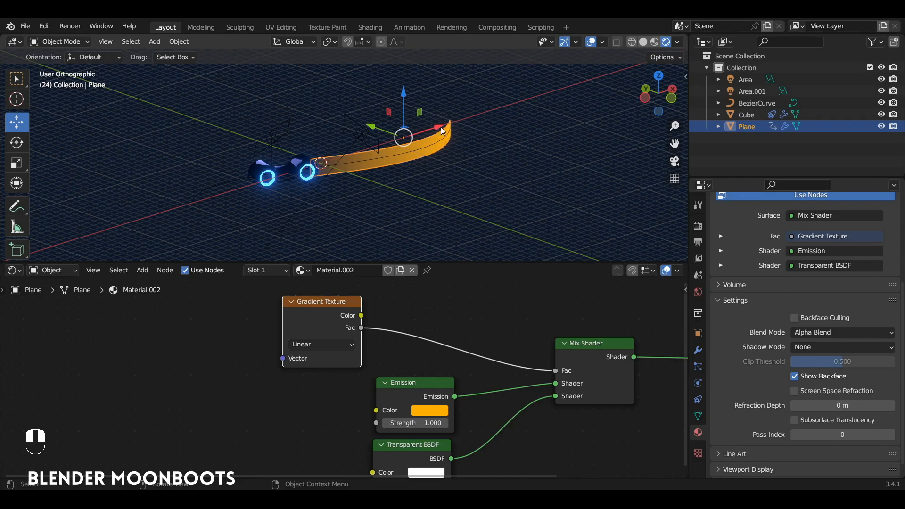
{"action": "mouse_move", "coordinate": [455, 148]}
{"action": "left_mouse_down", "text": "alt"}
{"action": "mouse_move", "coordinate": [399, 147]}
{"action": "mouse_move", "coordinate": [452, 148]}
{"action": "left_mouse_up", "text": "alt"}
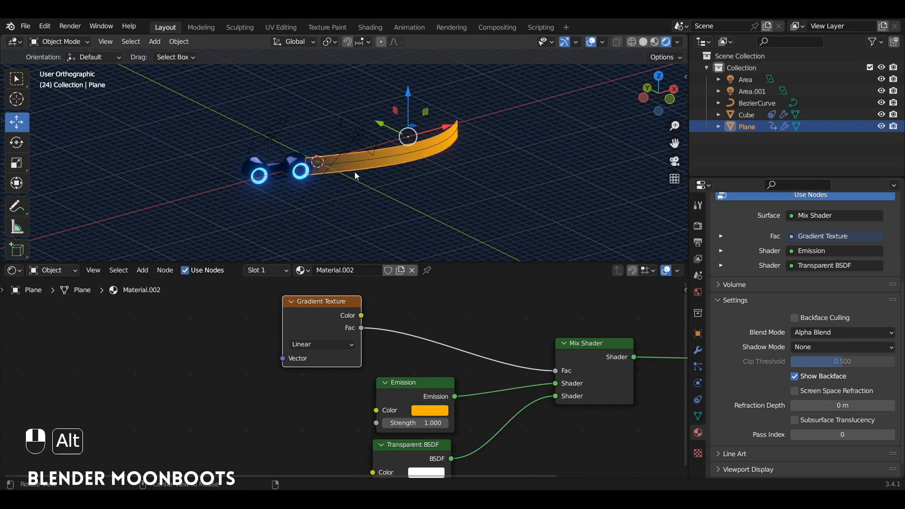
{"action": "left_click_drag", "start_coordinate": [356, 177], "coordinate": [329, 184], "text": "alt"}
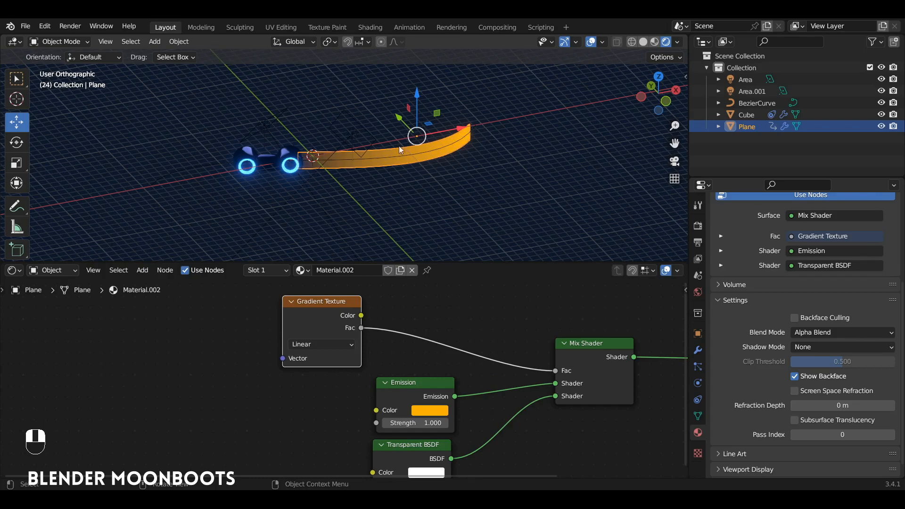
{"action": "left_click_drag", "start_coordinate": [333, 310], "coordinate": [348, 309]}
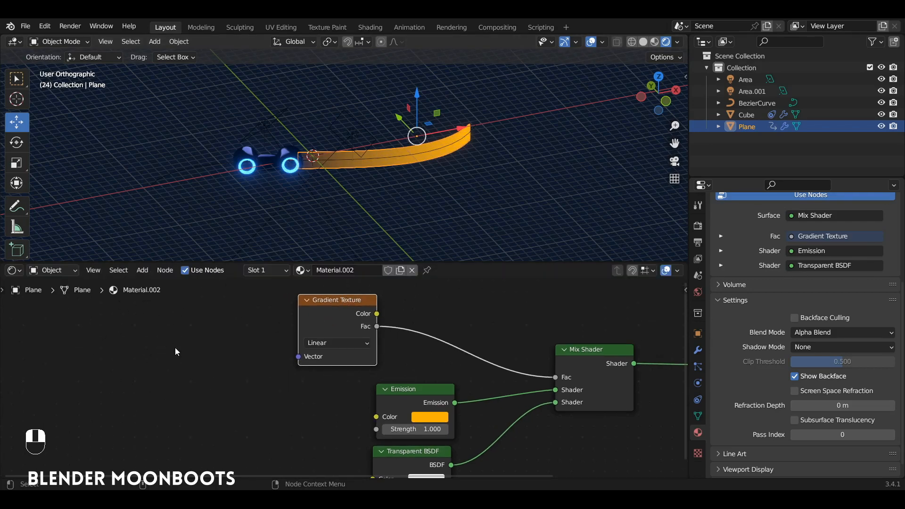
{"action": "left_click_drag", "start_coordinate": [341, 304], "coordinate": [314, 309]}
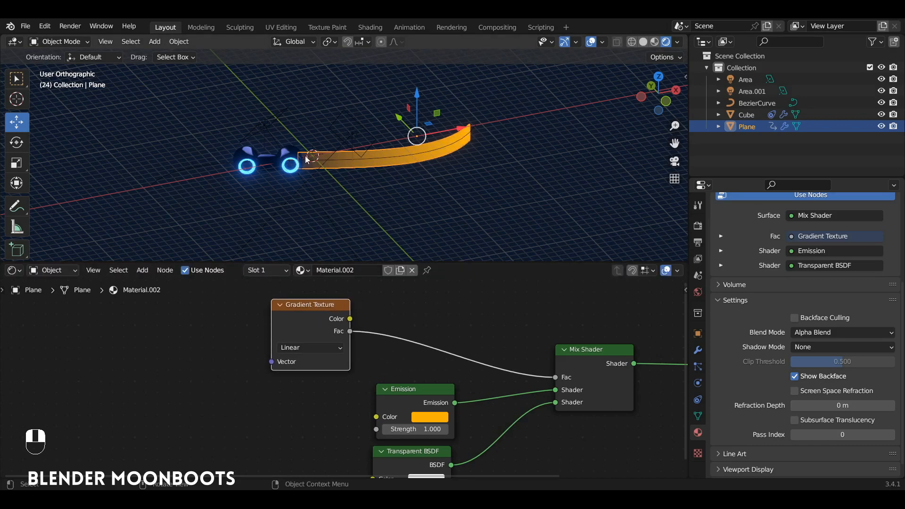
{"action": "key", "text": "shift+a"}
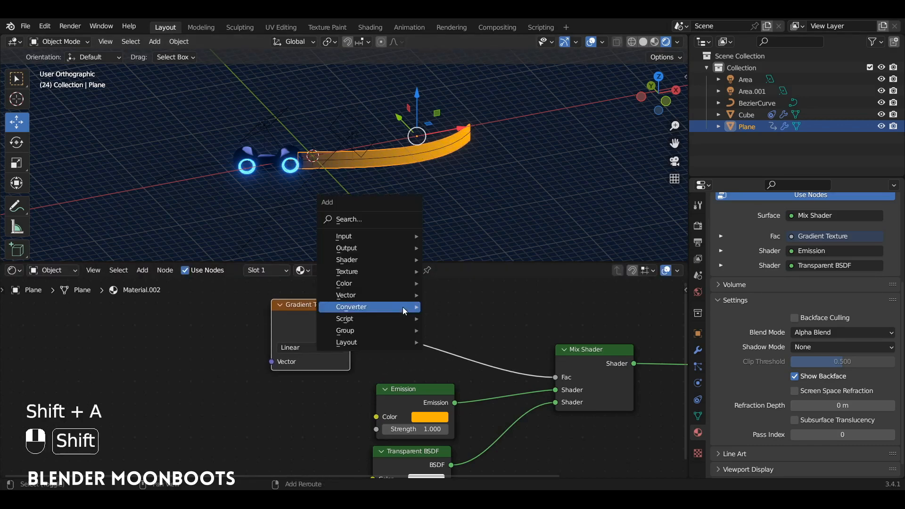
{"action": "mouse_move", "coordinate": [403, 306]}
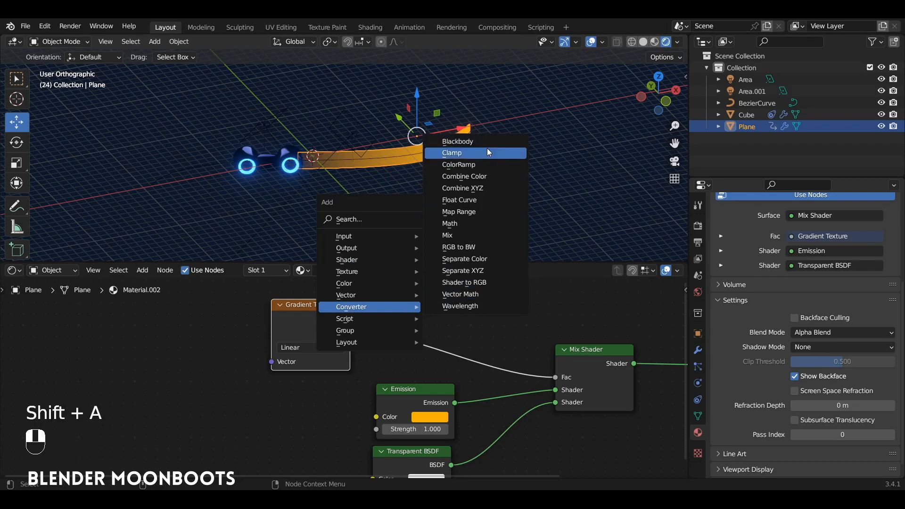
{"action": "left_click", "coordinate": [486, 164]}
{"action": "left_click", "coordinate": [393, 260]}
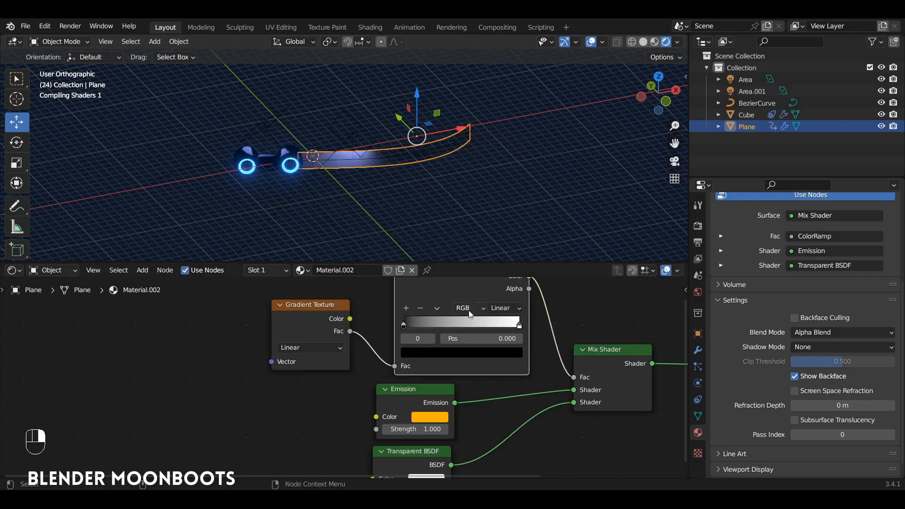
Step: Reverse the ColorRamp so it runs from white to black and set the Emission strength to 7.520
{"action": "mouse_move", "coordinate": [519, 326]}
{"action": "left_mouse_down"}
{"action": "mouse_move", "coordinate": [429, 326]}
{"action": "mouse_move", "coordinate": [533, 324]}
{"action": "left_mouse_up"}
{"action": "left_click_drag", "start_coordinate": [439, 325], "coordinate": [372, 328]}
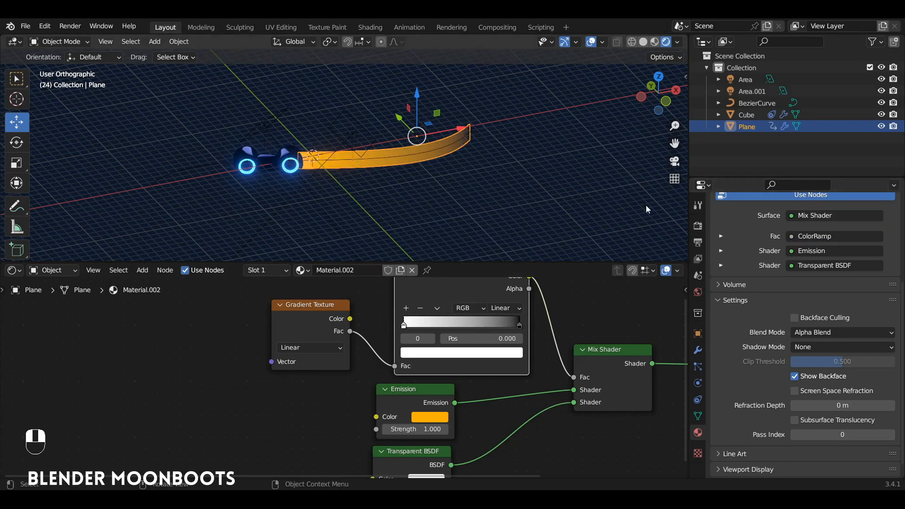
{"action": "left_click_drag", "start_coordinate": [447, 430], "coordinate": [484, 429]}
{"action": "mouse_move", "coordinate": [501, 177]}
{"action": "left_mouse_down", "text": "alt"}
{"action": "mouse_move", "coordinate": [528, 169]}
{"action": "mouse_move", "coordinate": [507, 170]}
{"action": "left_mouse_up", "text": "alt"}
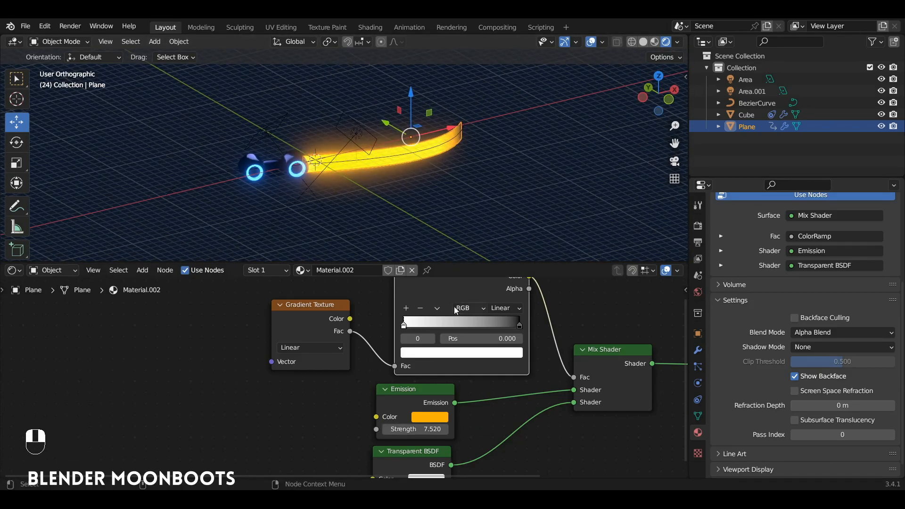
Step: Compare the Easing and Linear types on the Gradient Texture node and set it to Easing
{"action": "left_click", "coordinate": [315, 348]}
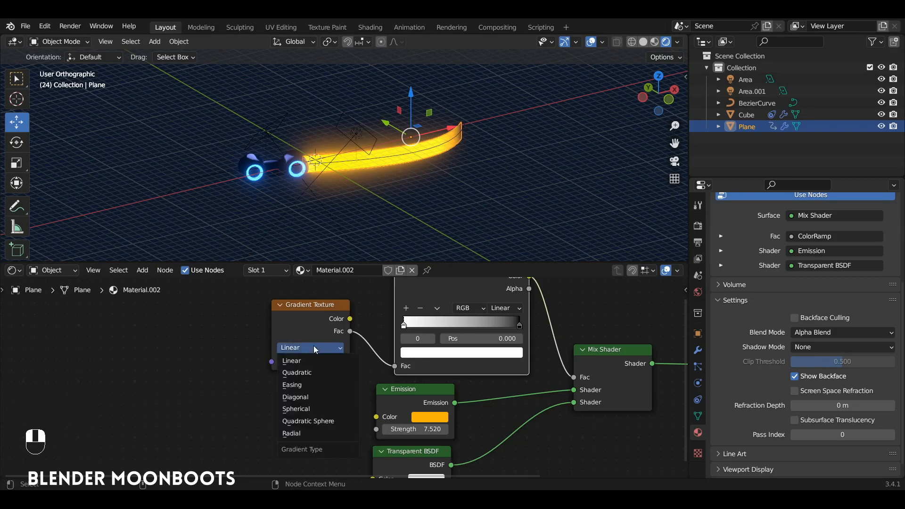
{"action": "left_click", "coordinate": [327, 386]}
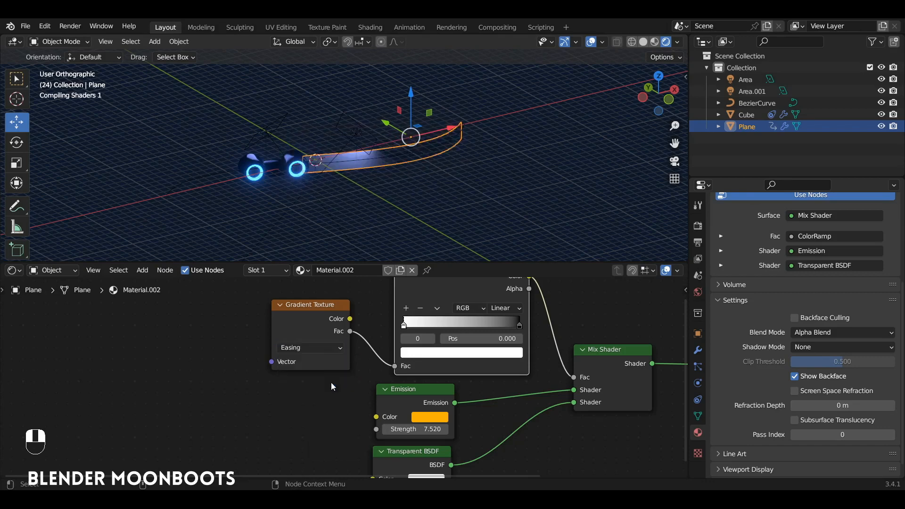
{"action": "left_click", "coordinate": [312, 347]}
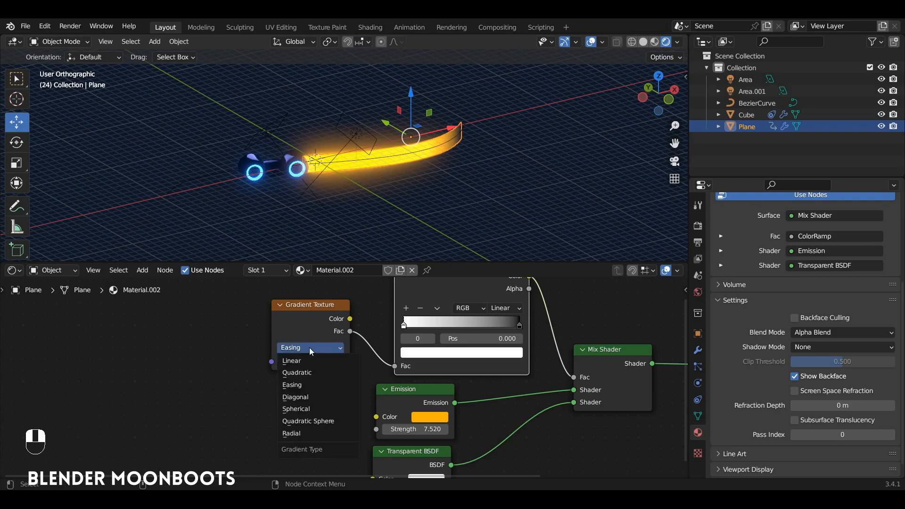
{"action": "left_click", "coordinate": [311, 358]}
{"action": "left_click", "coordinate": [313, 350]}
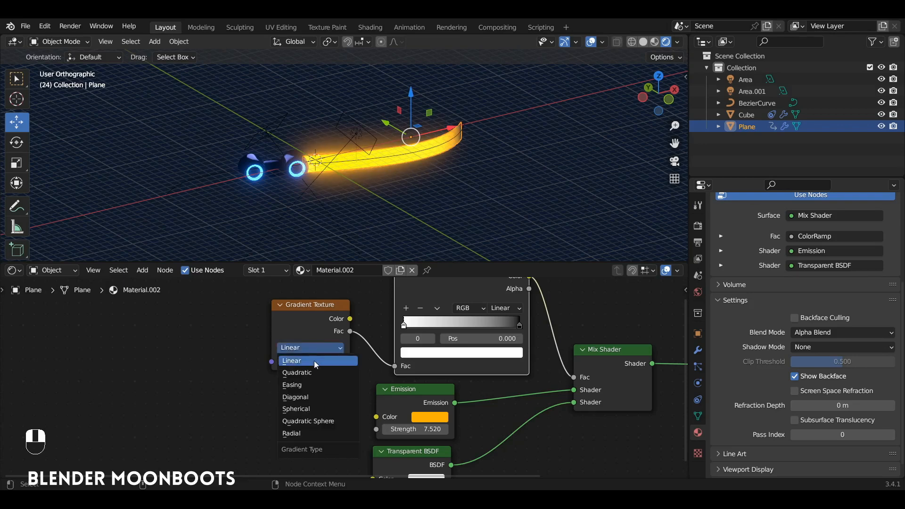
{"action": "left_click", "coordinate": [319, 383]}
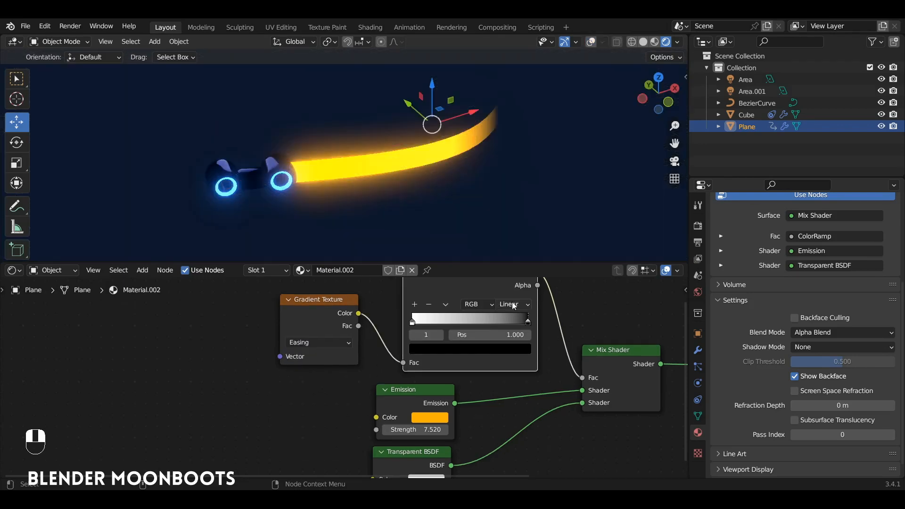
Step: Compare the Ease, Linear and Cardinal interpolations on the ColorRamp and set it to Ease
{"action": "left_click", "coordinate": [514, 305]}
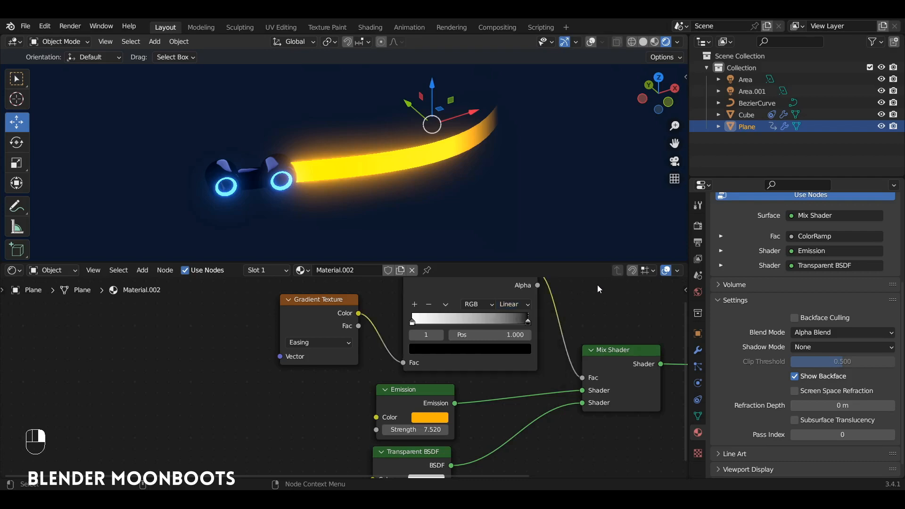
{"action": "left_click_drag", "start_coordinate": [598, 285], "coordinate": [552, 323], "text": "ctrl+alt"}
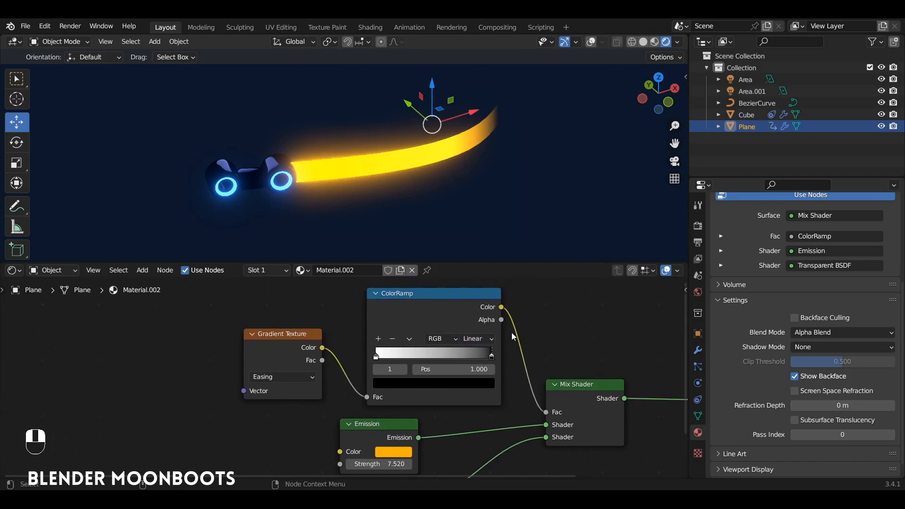
{"action": "left_click", "coordinate": [478, 340]}
{"action": "left_click", "coordinate": [485, 352]}
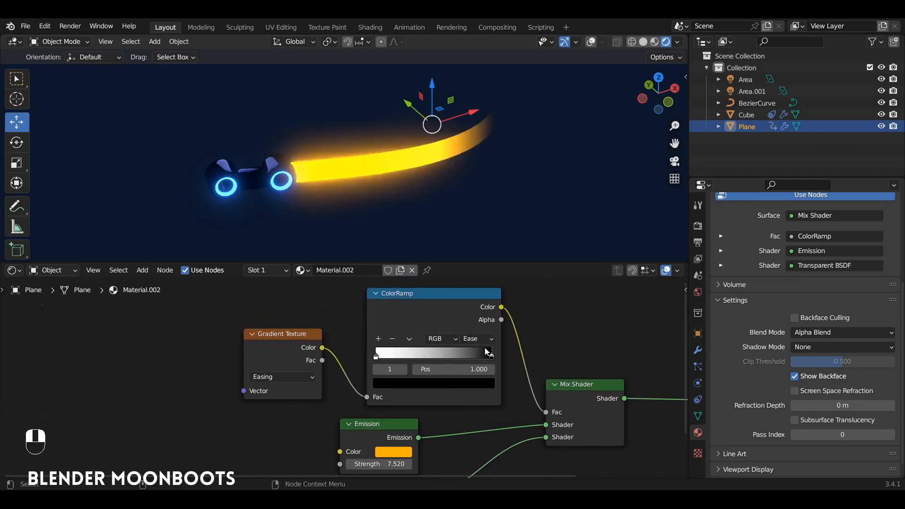
{"action": "left_click", "coordinate": [477, 340]}
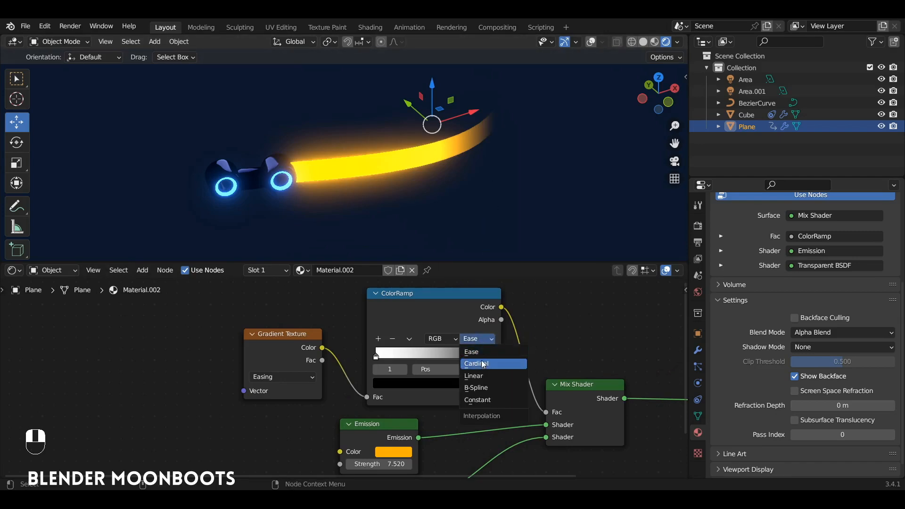
{"action": "left_click", "coordinate": [483, 368]}
{"action": "left_click", "coordinate": [481, 339]}
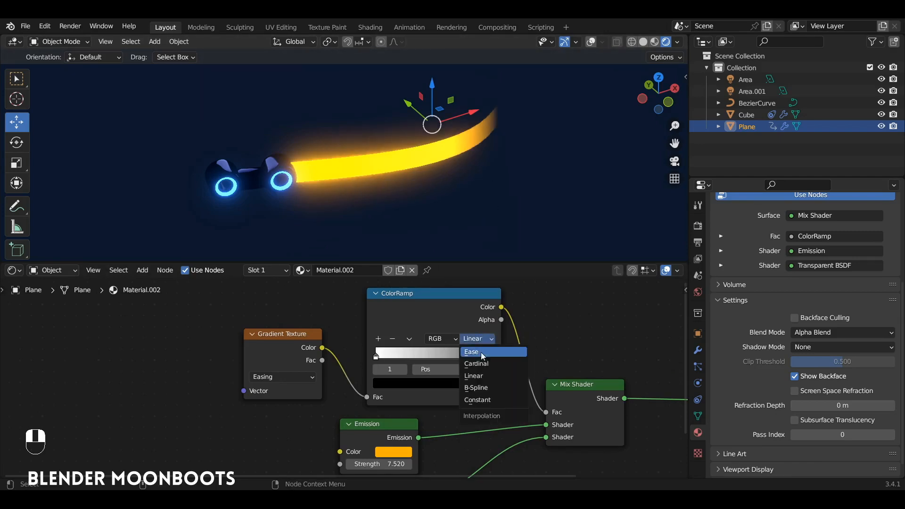
{"action": "left_click", "coordinate": [485, 365]}
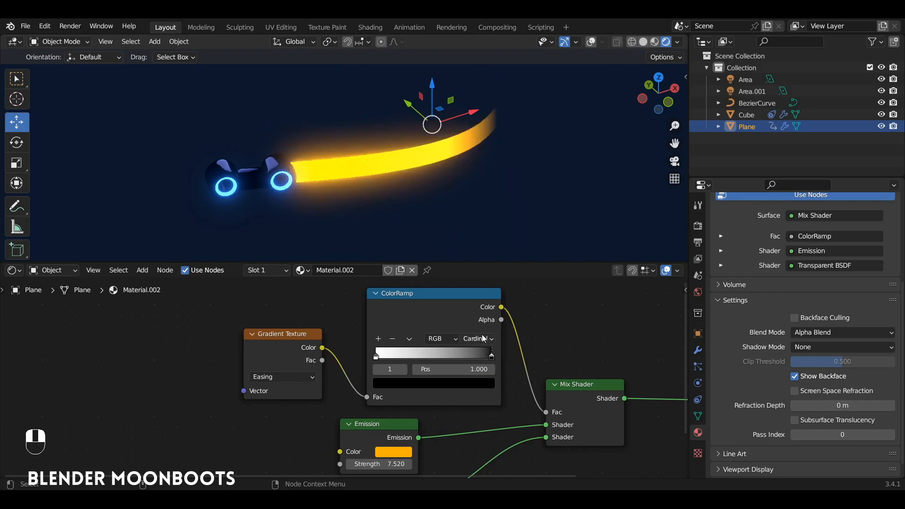
{"action": "left_click", "coordinate": [484, 340]}
{"action": "left_click", "coordinate": [485, 352]}
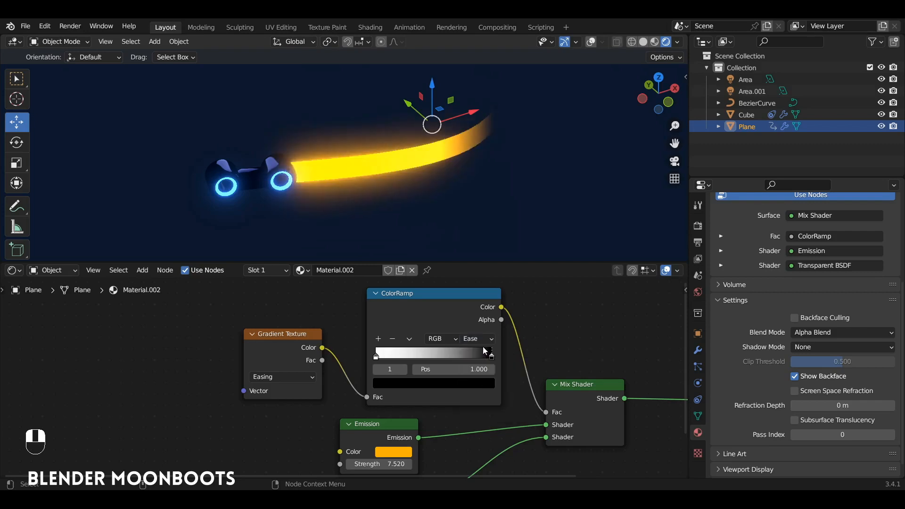
Step: Add two stops to the ColorRamp at positions 0.878 and 0.699 to shape the trail's fade-out
{"action": "left_click", "coordinate": [379, 339]}
{"action": "left_click_drag", "start_coordinate": [434, 355], "coordinate": [481, 357]}
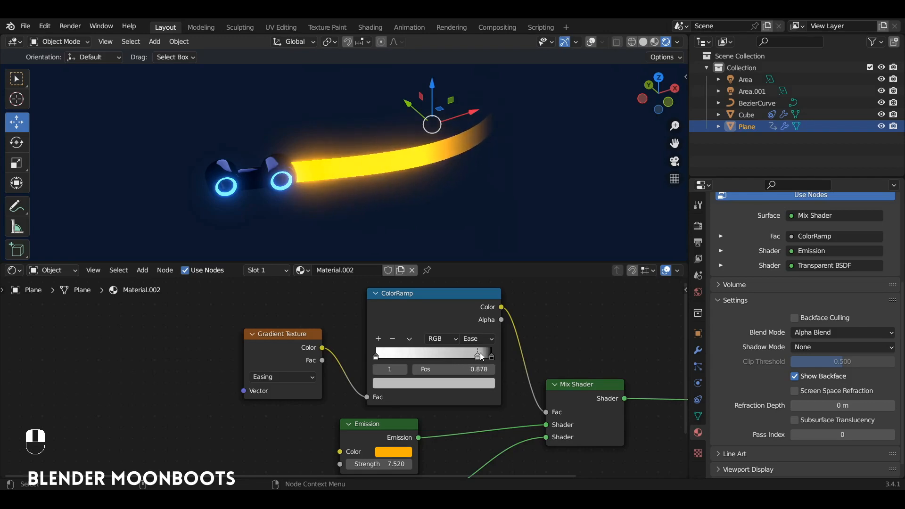
{"action": "left_click", "coordinate": [379, 338]}
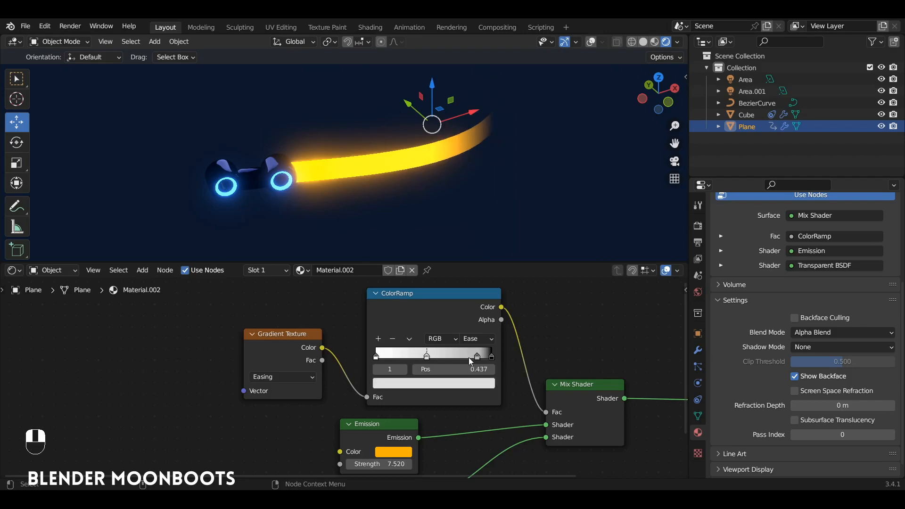
{"action": "left_click_drag", "start_coordinate": [427, 357], "coordinate": [457, 355]}
Step: Split the shader editor to open a Dope Sheet beside it and play the animation from frame 1
{"action": "left_click_drag", "start_coordinate": [457, 175], "coordinate": [480, 186], "text": "alt"}
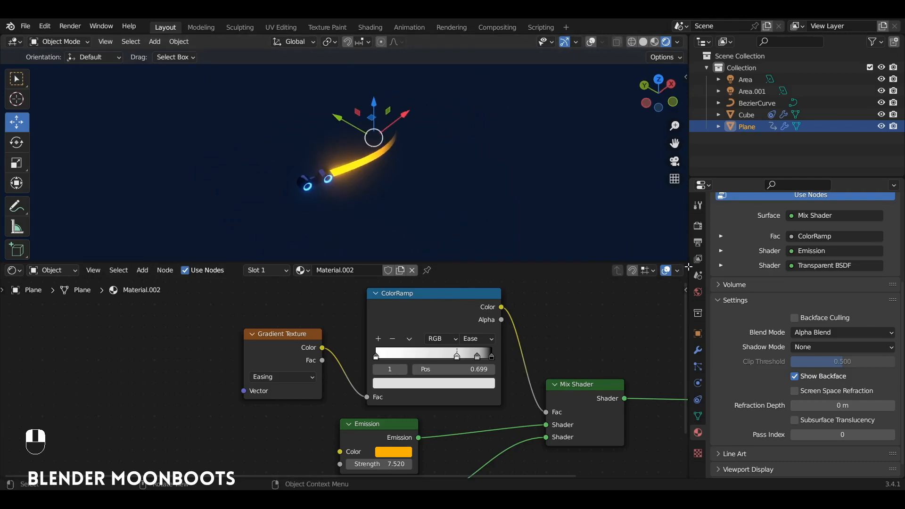
{"action": "left_click_drag", "start_coordinate": [683, 267], "coordinate": [207, 340]}
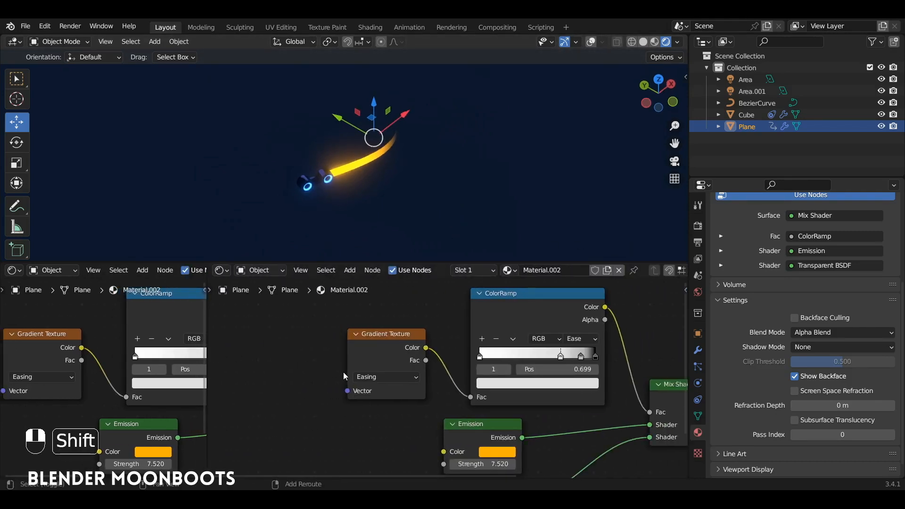
{"action": "key", "text": "shift+F12"}
{"action": "key", "text": "shift+Left"}
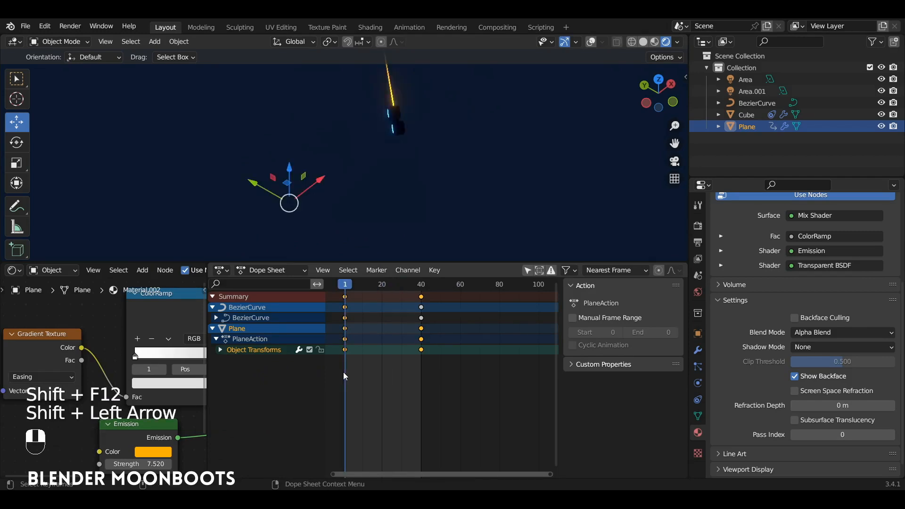
{"action": "middle_click_drag", "start_coordinate": [346, 109], "coordinate": [439, 171], "text": "shift"}
{"action": "key", "text": "space"}
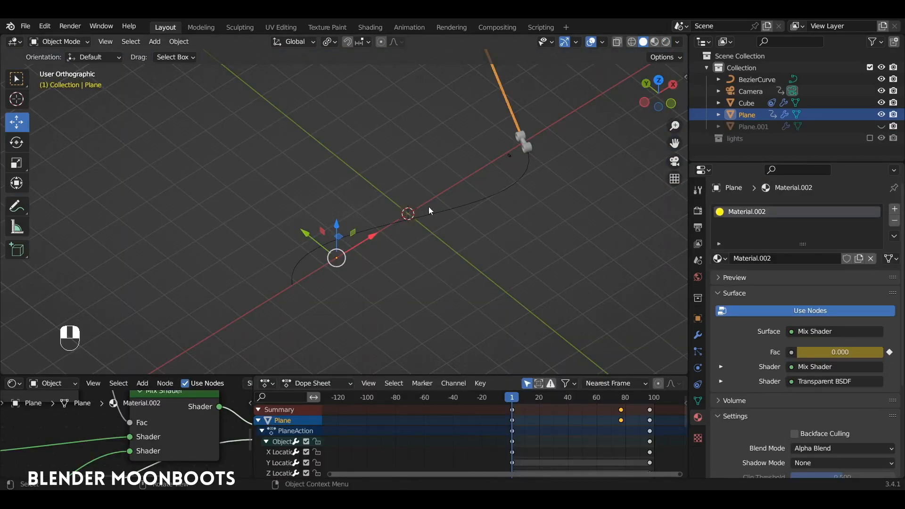
Step: Add a mesh plane at the origin and scale it up in Edit Mode by 18.626, 2.492 and 1.119 to cover the whole curve
{"action": "key", "text": "shift+a"}
{"action": "left_click", "coordinate": [468, 198]}
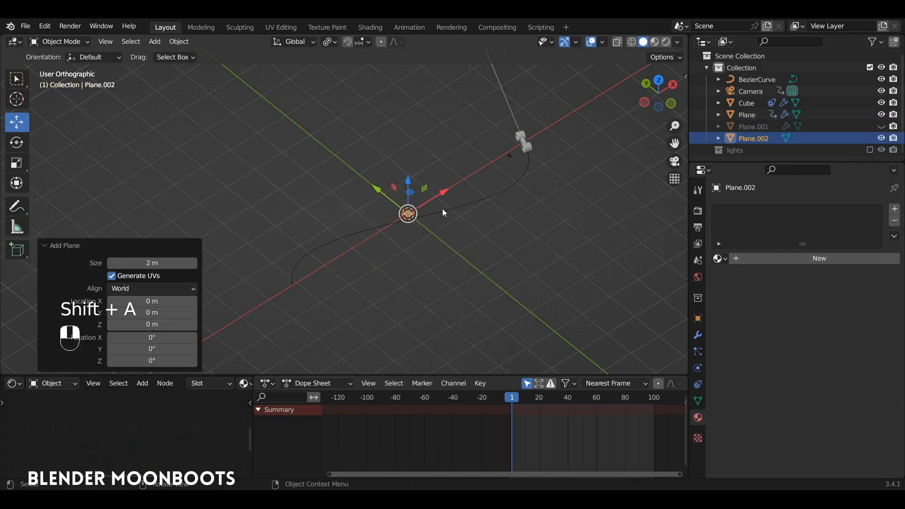
{"action": "key", "text": "Tab"}
{"action": "key", "text": "s"}
{"action": "left_click", "coordinate": [533, 273]}
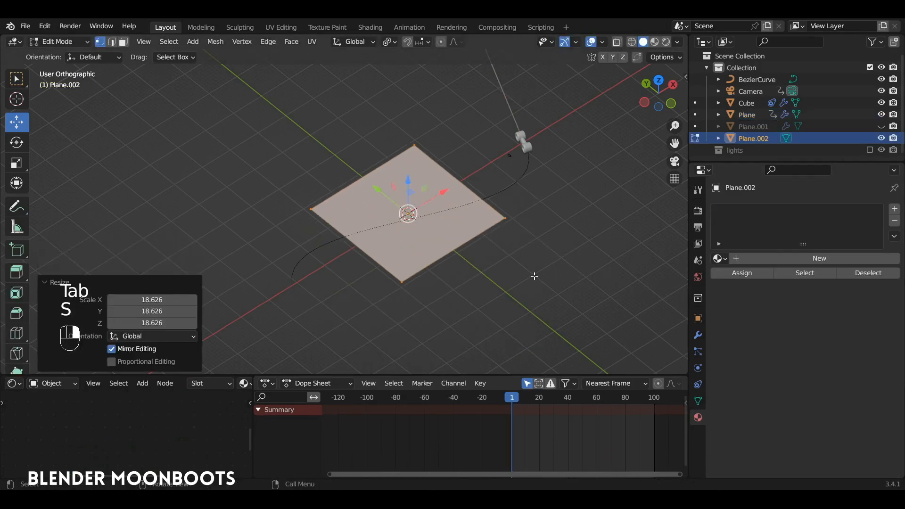
{"action": "key", "text": "s"}
{"action": "left_click", "coordinate": [773, 368]}
{"action": "key", "text": "s"}
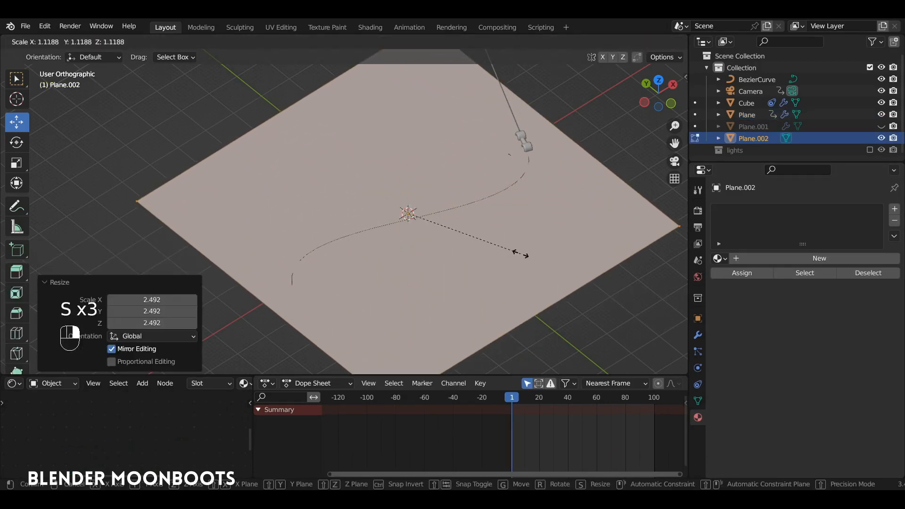
{"action": "left_click", "coordinate": [518, 253]}
Step: Subdivide the large plane into a grid by raising the number of cuts, and return to Object Mode
{"action": "right_click", "coordinate": [420, 168]}
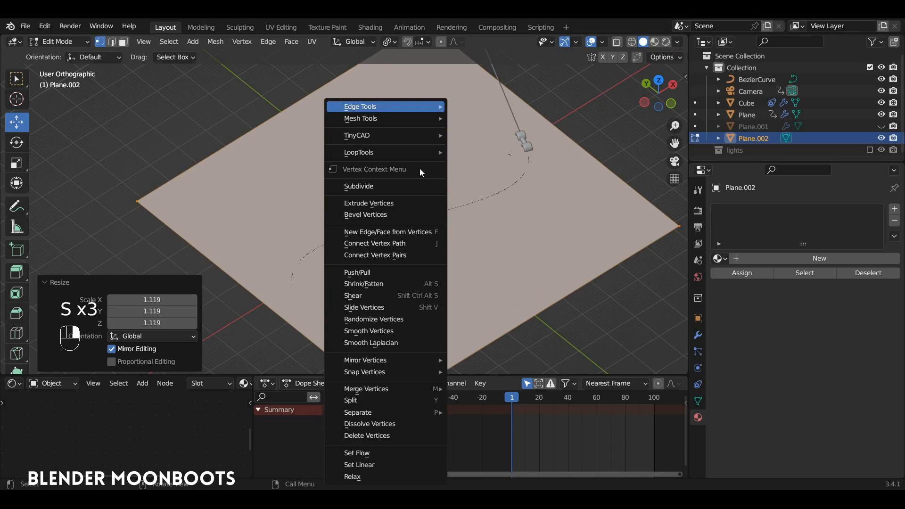
{"action": "left_click", "coordinate": [381, 186]}
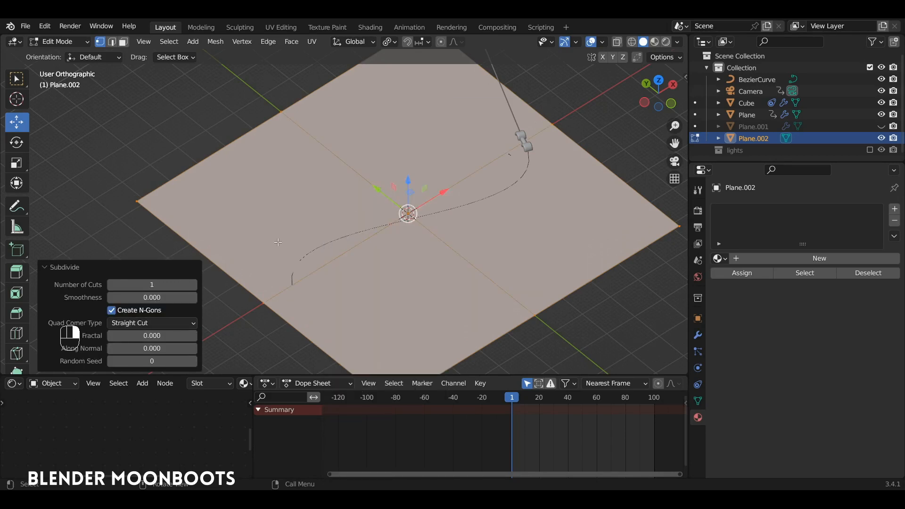
{"action": "left_click", "coordinate": [141, 285]}
{"action": "key", "text": "Tab"}
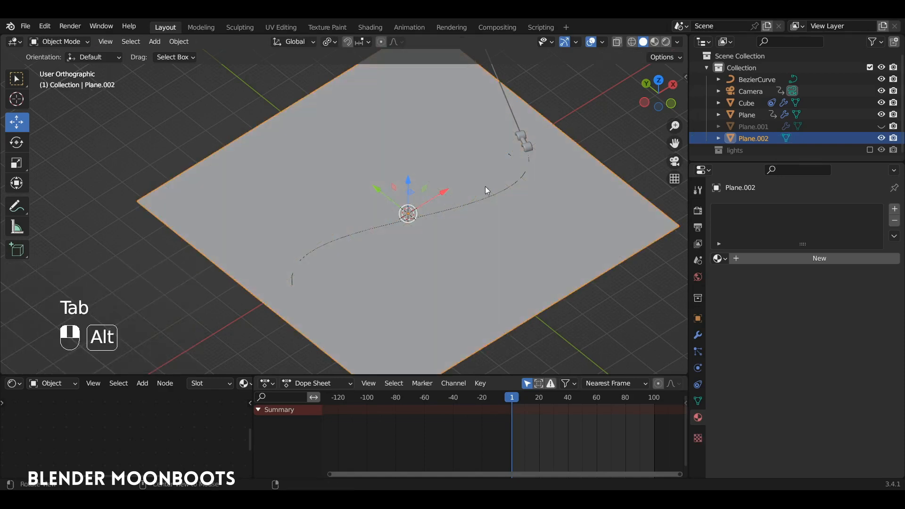
Step: Lower the subdivided plane by about 1.35 m along Z so it lies beneath the curve and link
{"action": "left_click_drag", "start_coordinate": [486, 185], "coordinate": [490, 146], "text": "alt"}
{"action": "left_click_drag", "start_coordinate": [409, 176], "coordinate": [409, 182]}
{"action": "left_click_drag", "start_coordinate": [438, 189], "coordinate": [423, 215], "text": "alt"}
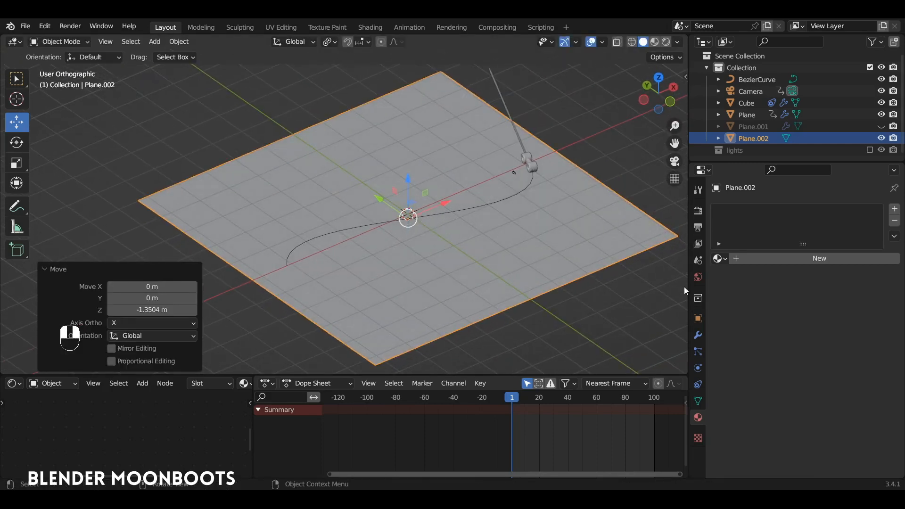
Step: Add a Wireframe modifier to the ground plane and set its thickness to 0.068 m
{"action": "left_click", "coordinate": [698, 336]}
{"action": "left_click", "coordinate": [732, 209]}
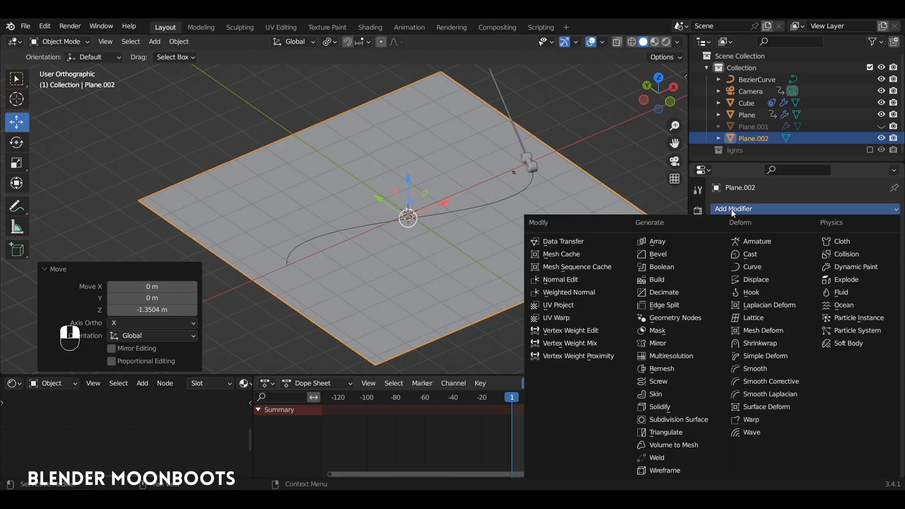
{"action": "left_click", "coordinate": [691, 472]}
{"action": "left_click_drag", "start_coordinate": [583, 236], "coordinate": [482, 223], "text": "ctrl+alt"}
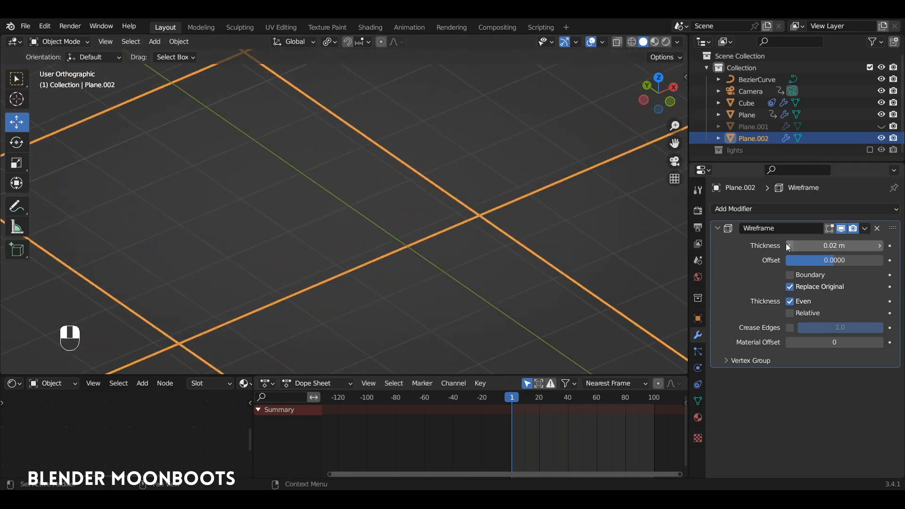
{"action": "left_click_drag", "start_coordinate": [799, 245], "coordinate": [835, 249]}
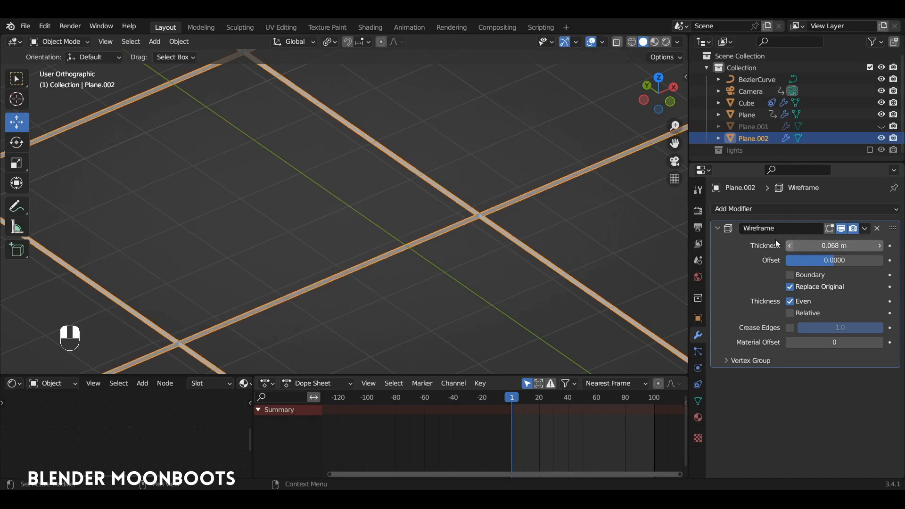
{"action": "left_click_drag", "start_coordinate": [443, 207], "coordinate": [439, 312], "text": "ctrl+alt"}
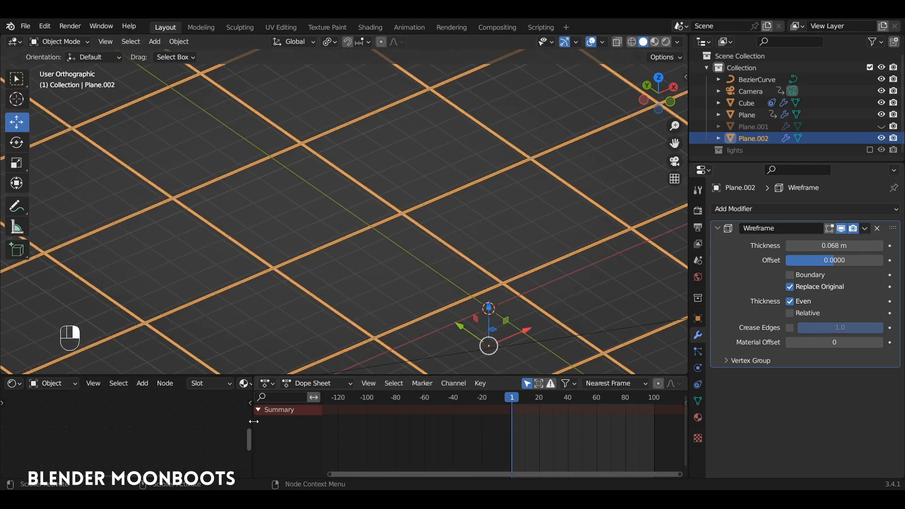
Step: Enlarge the shader editor and create a new material for the wireframe ground plane
{"action": "left_click_drag", "start_coordinate": [254, 422], "coordinate": [498, 421]}
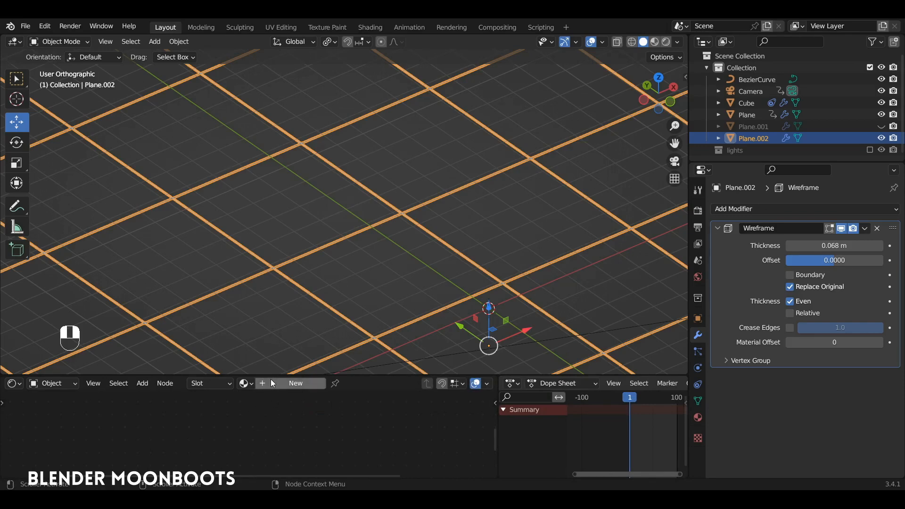
{"action": "left_click_drag", "start_coordinate": [273, 377], "coordinate": [280, 279]}
{"action": "left_click", "coordinate": [279, 280]}
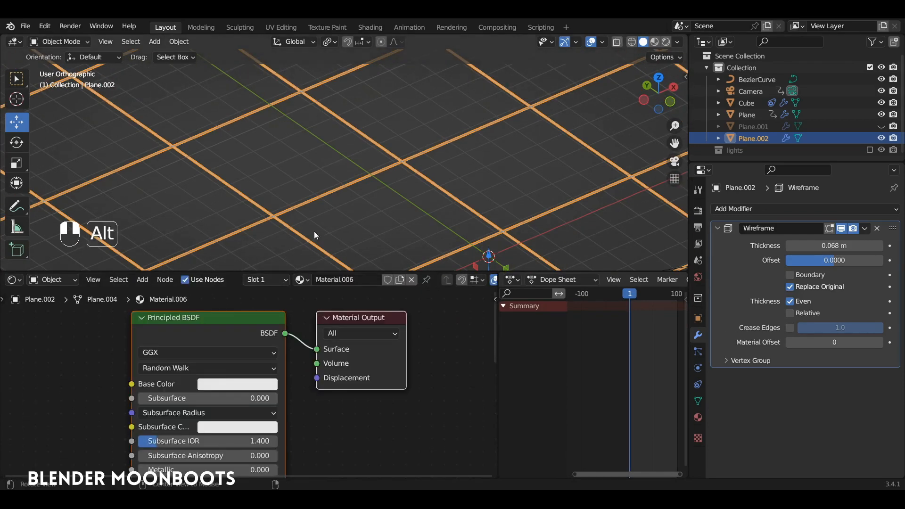
Step: Switch the viewport to Rendered shading and look through the camera
{"action": "left_click_drag", "start_coordinate": [314, 233], "coordinate": [334, 219], "text": "ctrl+alt"}
{"action": "left_click", "coordinate": [666, 42]}
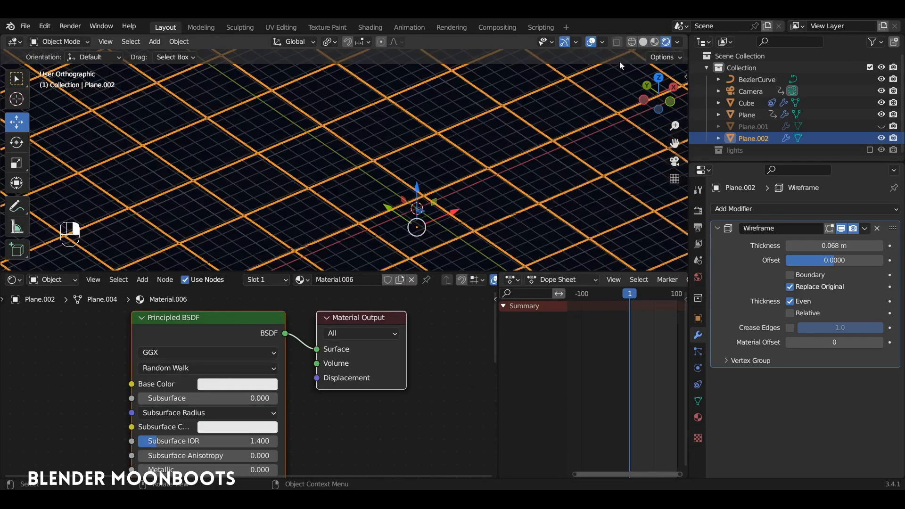
{"action": "key", "text": "KP_0"}
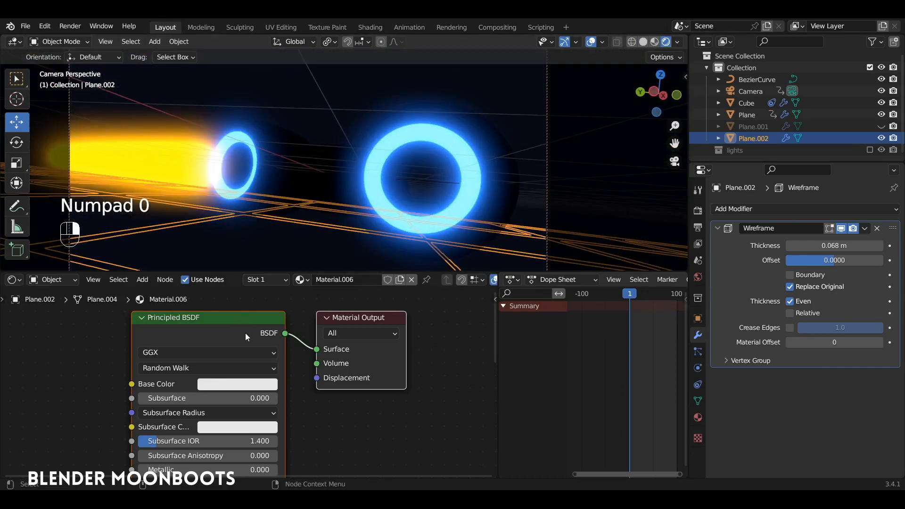
Step: Switch the ground material's Principled BSDF node to an Emission shader
{"action": "left_click", "coordinate": [207, 320]}
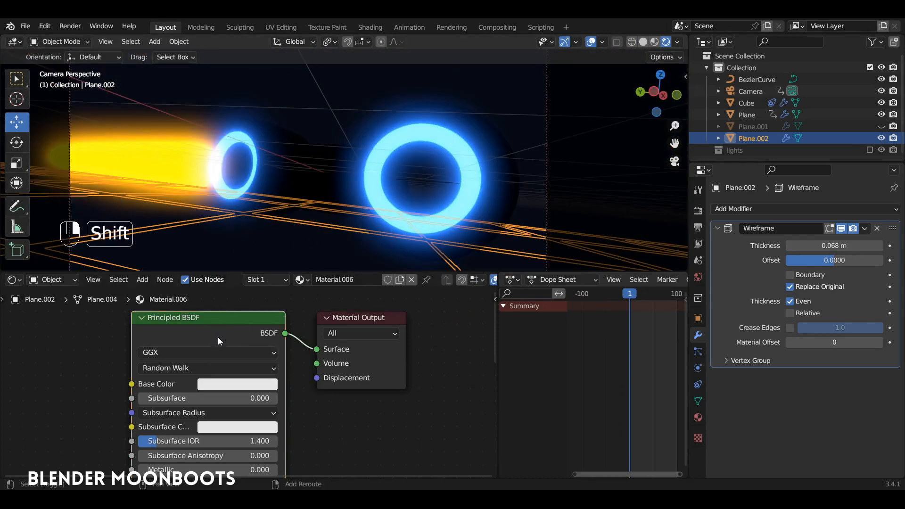
{"action": "key", "text": "shift+s"}
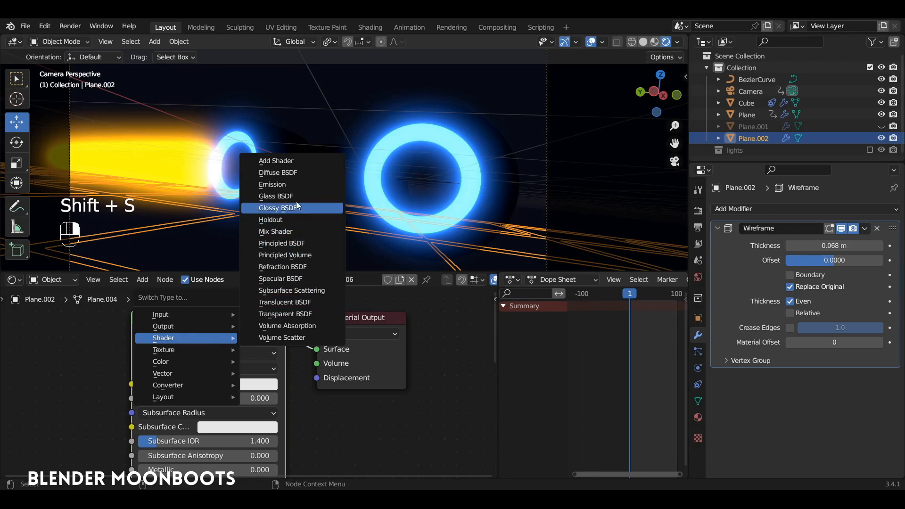
{"action": "left_click", "coordinate": [303, 185]}
Step: Move the Emission node closer to the Material Output, then set its color to bright red and strength to 11.850
{"action": "left_click_drag", "start_coordinate": [212, 327], "coordinate": [249, 347]}
{"action": "left_click", "coordinate": [237, 366]}
{"action": "left_click", "coordinate": [257, 279]}
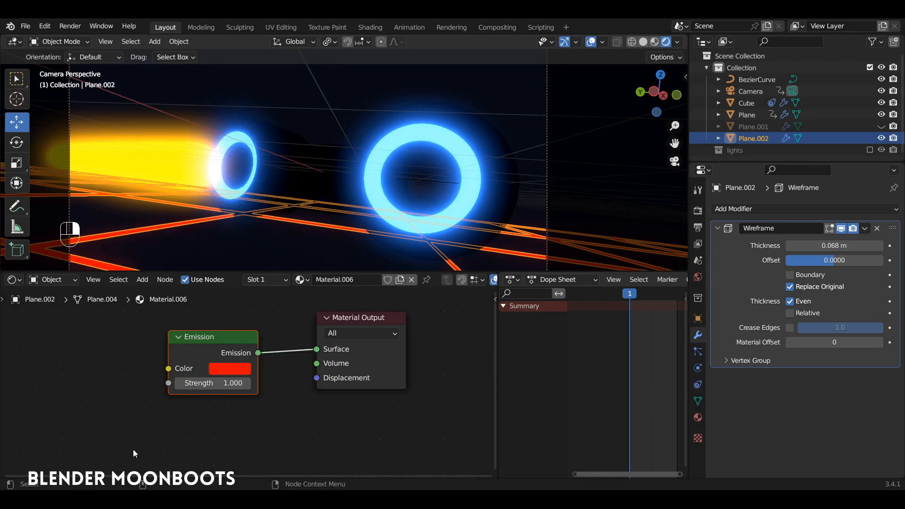
{"action": "left_click_drag", "start_coordinate": [247, 383], "coordinate": [297, 385]}
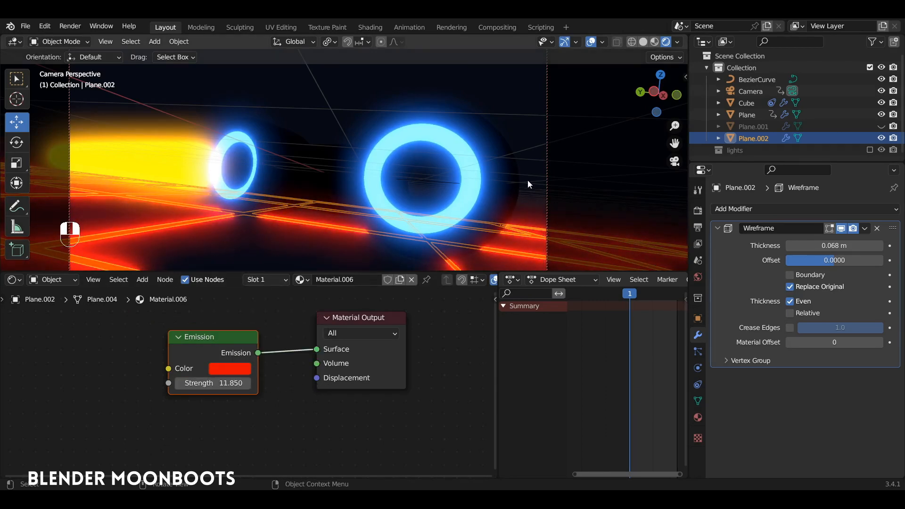
Step: Reduce the red Emission strength to 9.970 and the Wireframe thickness to 0.0358 m
{"action": "key", "text": "KP_0"}
{"action": "left_click_drag", "start_coordinate": [454, 193], "coordinate": [425, 134], "text": "alt"}
{"action": "left_click_drag", "start_coordinate": [425, 134], "coordinate": [464, 169], "text": "alt+shift"}
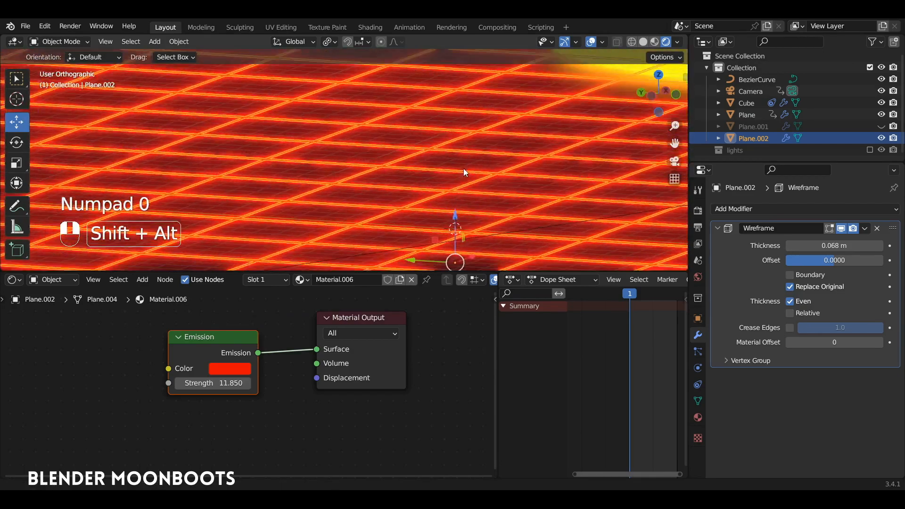
{"action": "key", "text": "KP_0"}
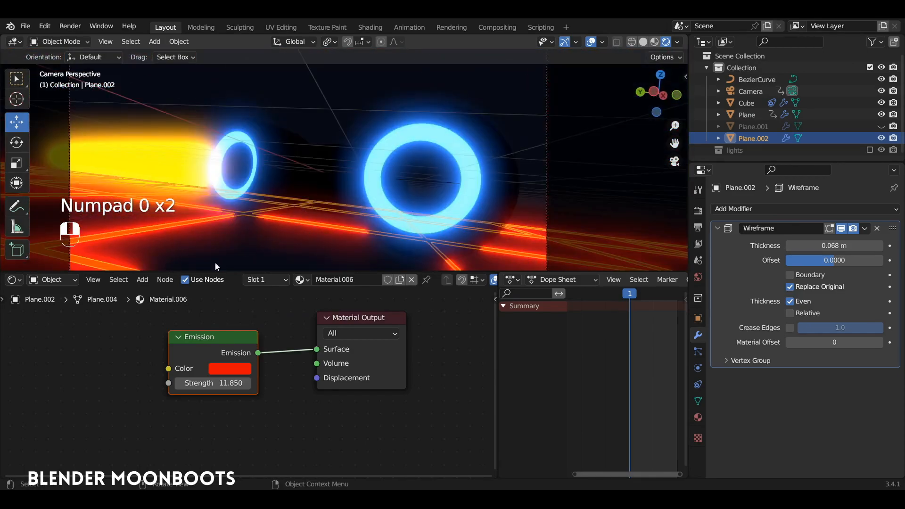
{"action": "left_click_drag", "start_coordinate": [247, 384], "coordinate": [220, 389]}
{"action": "left_click_drag", "start_coordinate": [791, 250], "coordinate": [771, 254], "text": "shift"}
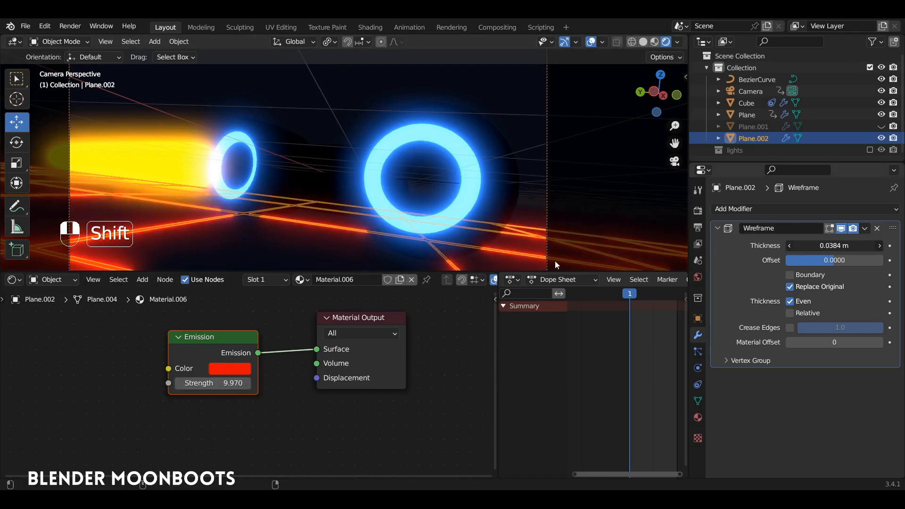
Step: Maximize the 3D viewport and play the rendered animation through the camera
{"action": "left_click_drag", "start_coordinate": [528, 273], "coordinate": [520, 399]}
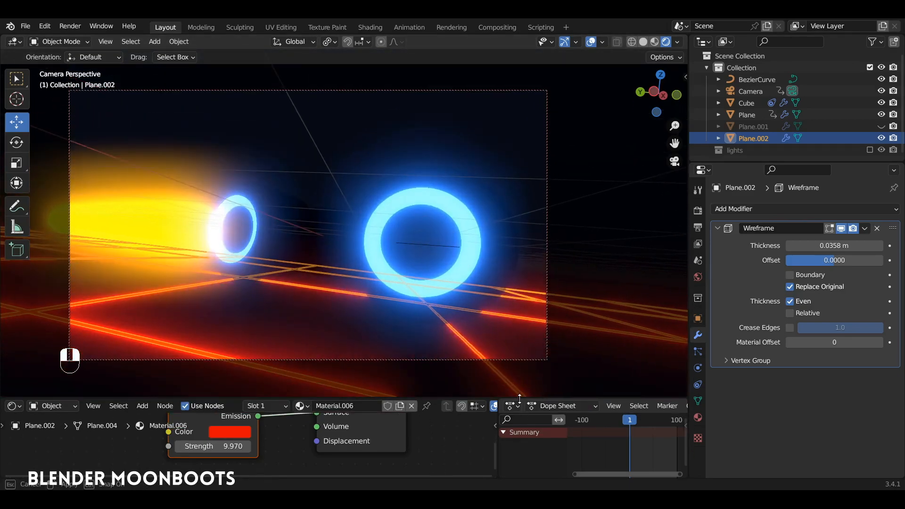
{"action": "key", "text": "ctrl+space"}
{"action": "key", "text": "space"}
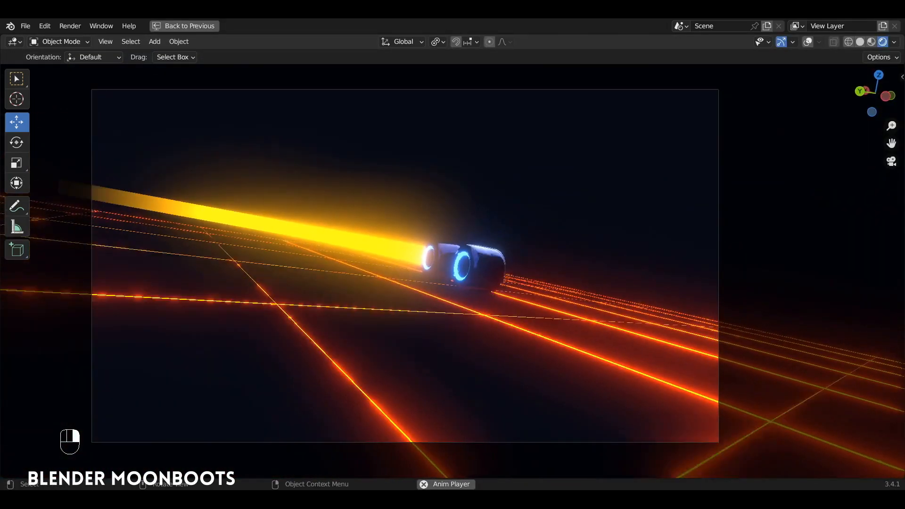